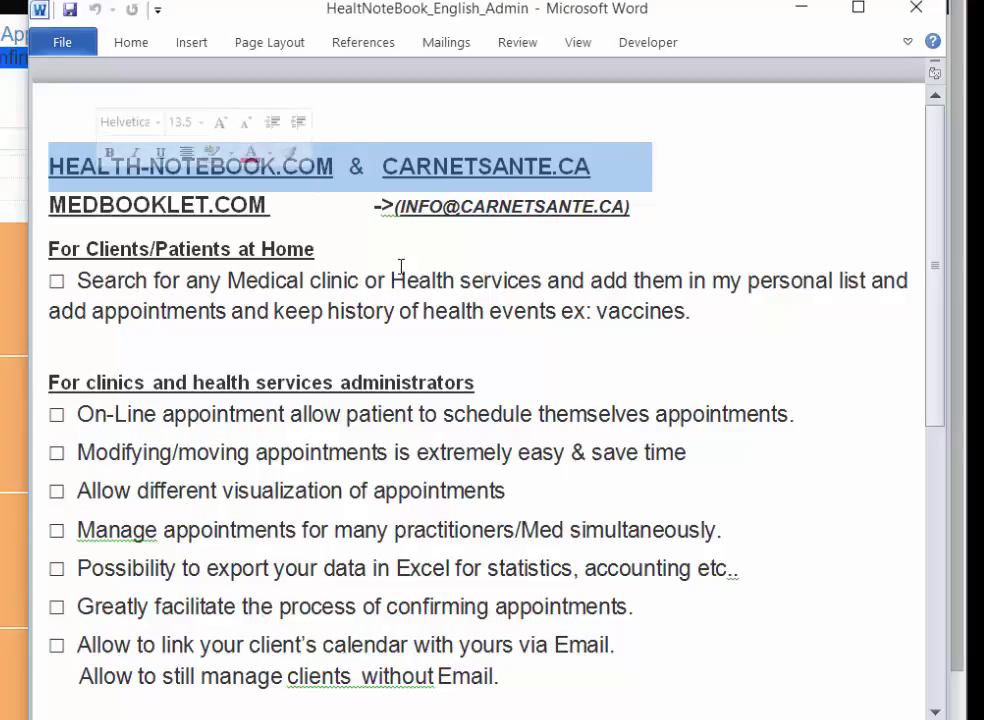
- Highlight key phrases on the MEDBOOKLET.COM intro text, such as Medical clinic and add appointments
click(399, 281)
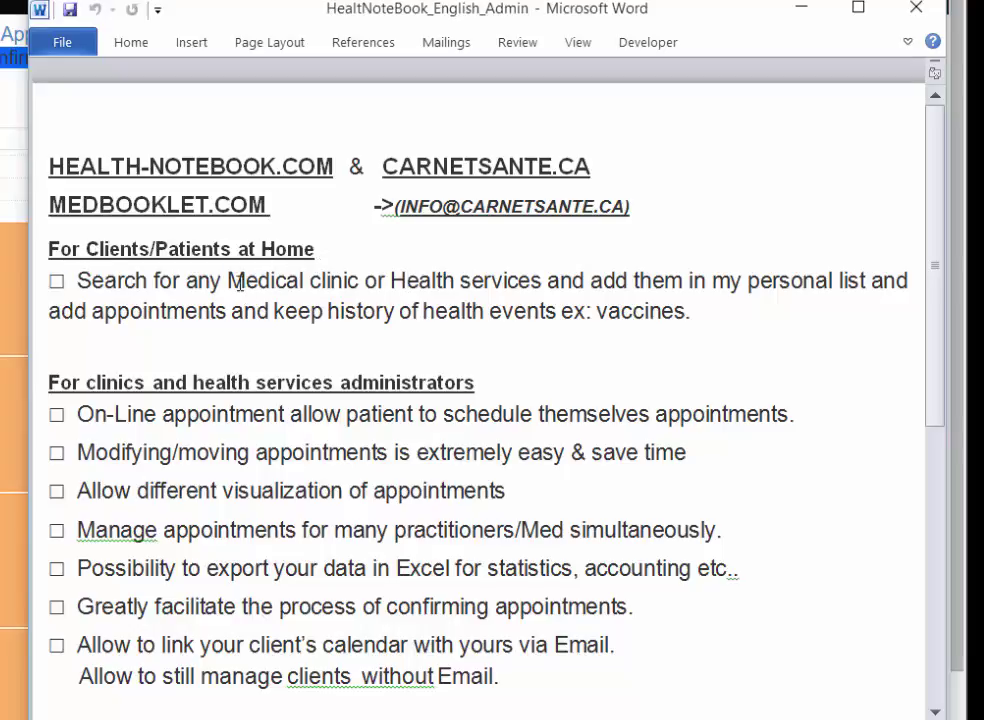
drag(228, 281, 520, 283)
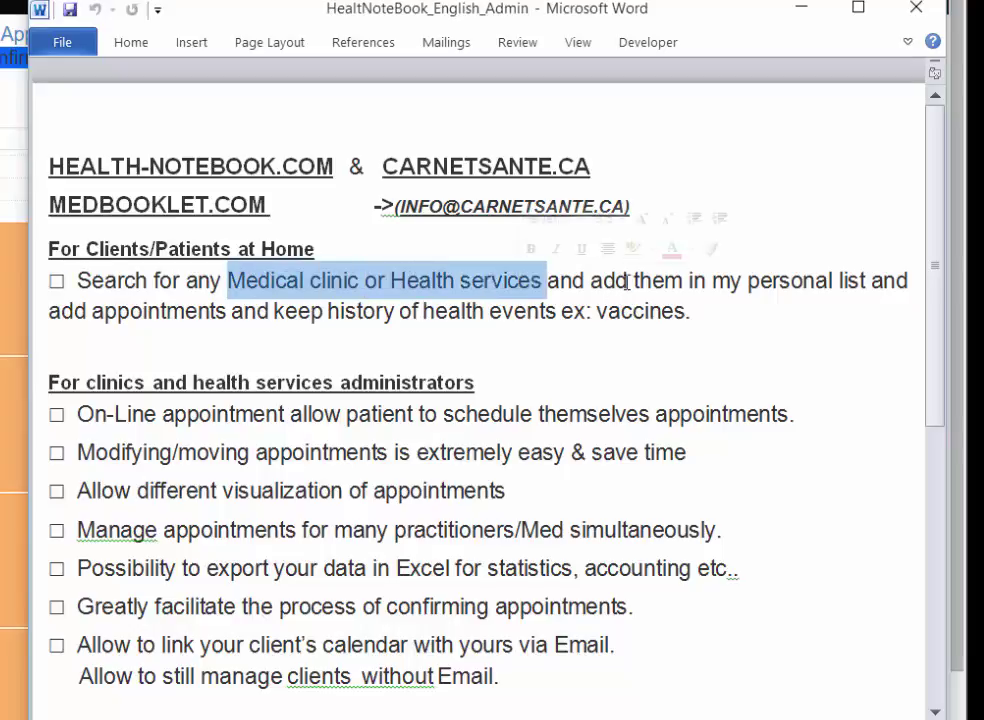
drag(628, 281, 854, 277)
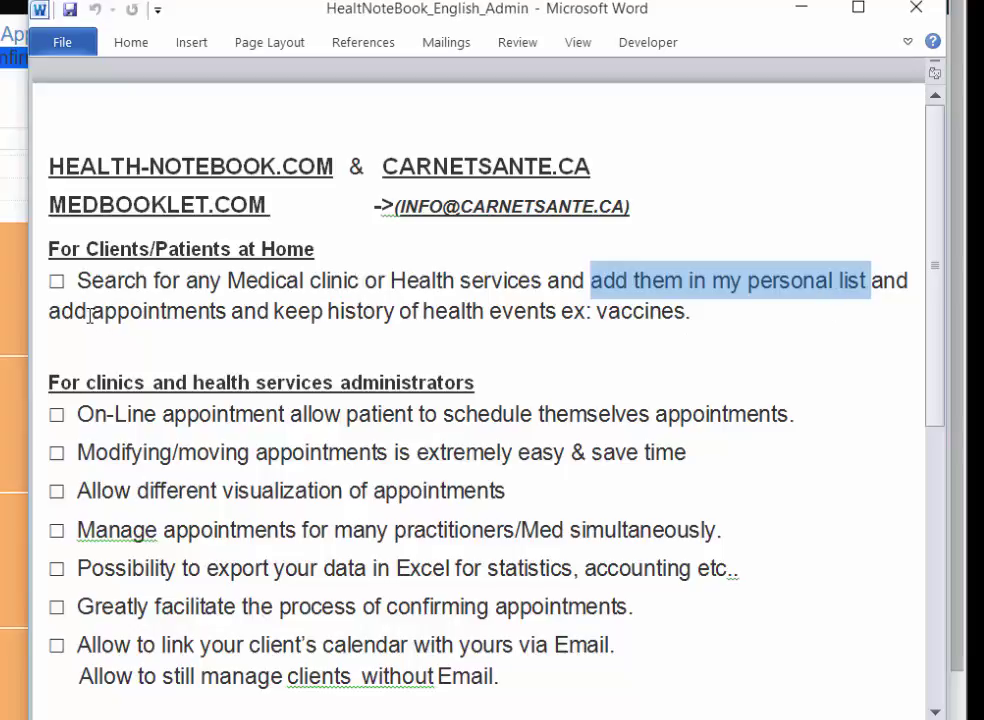
drag(90, 316, 232, 316)
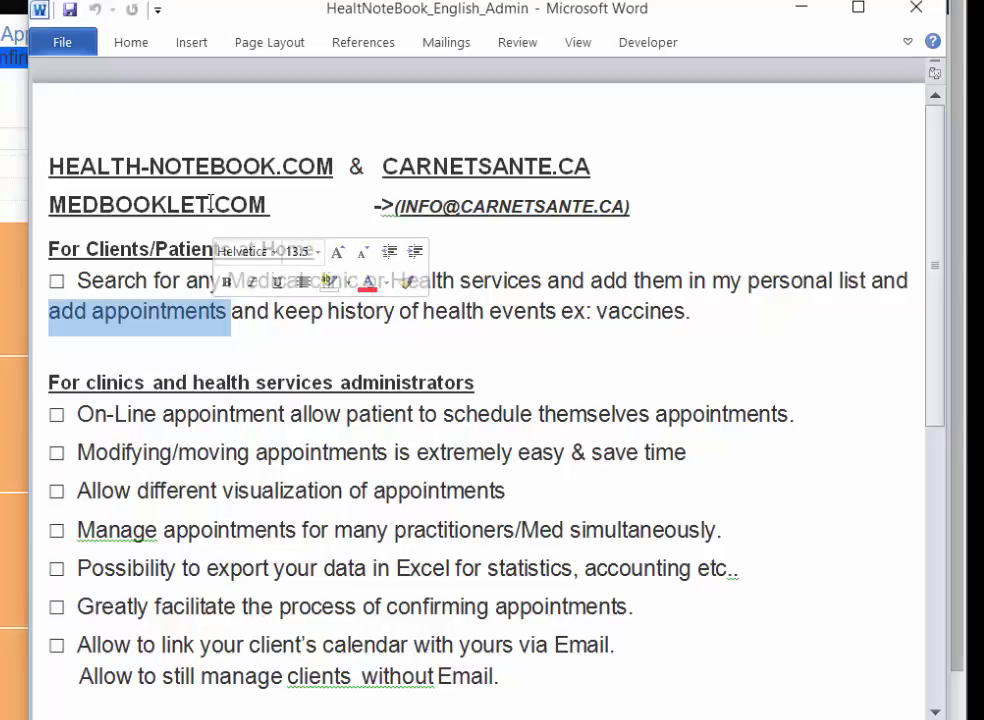
drag(208, 205, 100, 205)
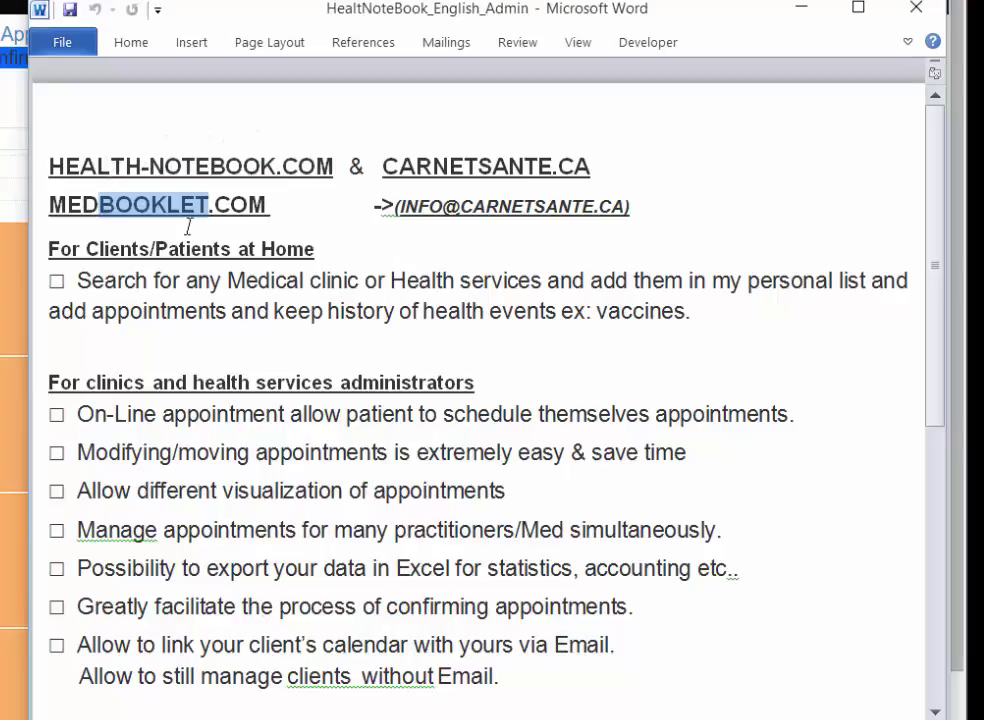
drag(210, 208, 100, 210)
click(365, 306)
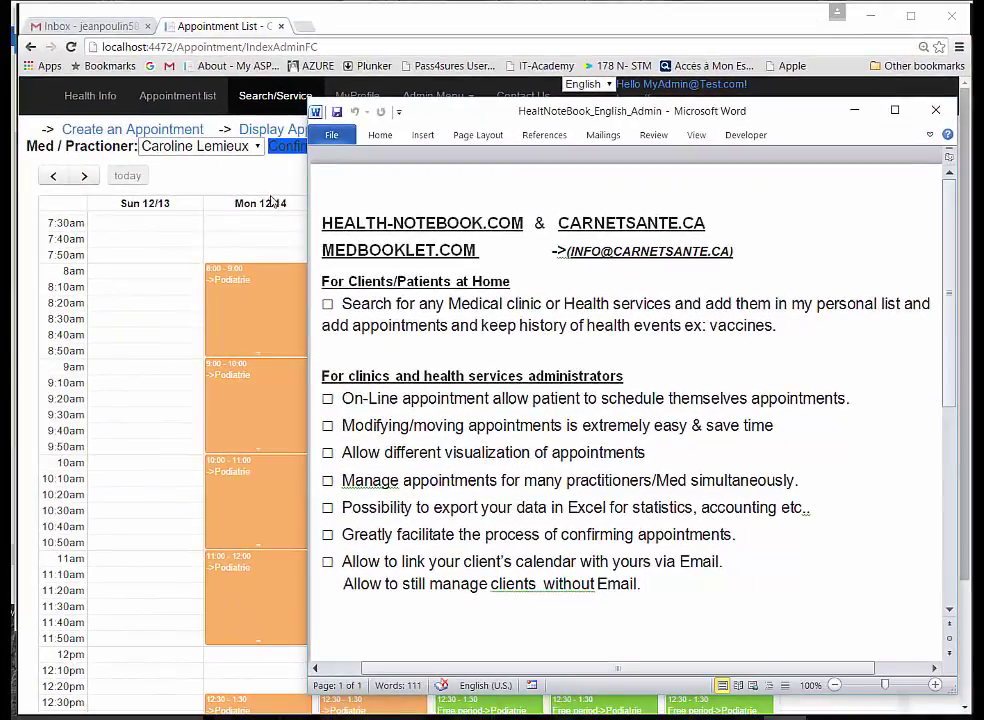
- In the calendar, show another practitioner's week, then return to the first practitioner's schedule
click(195, 180)
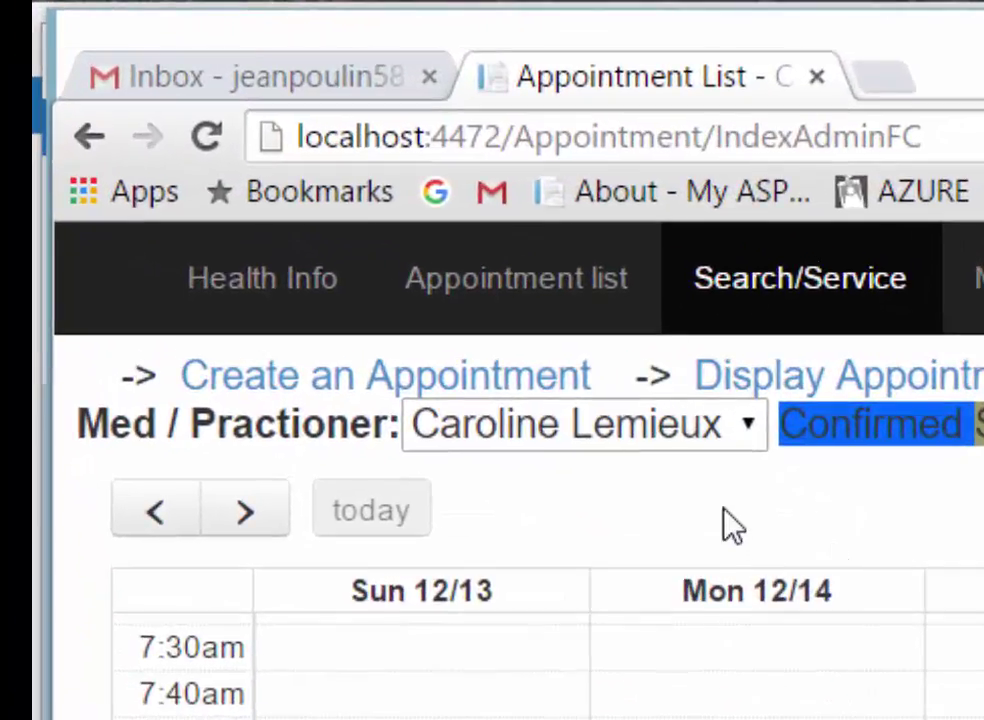
click(753, 437)
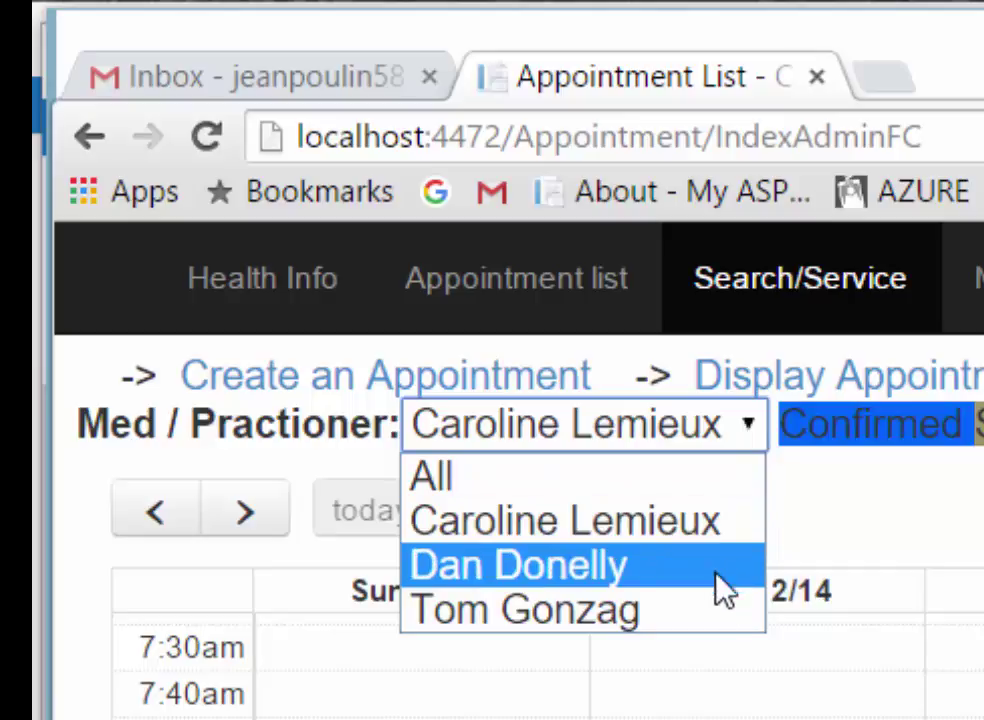
click(825, 500)
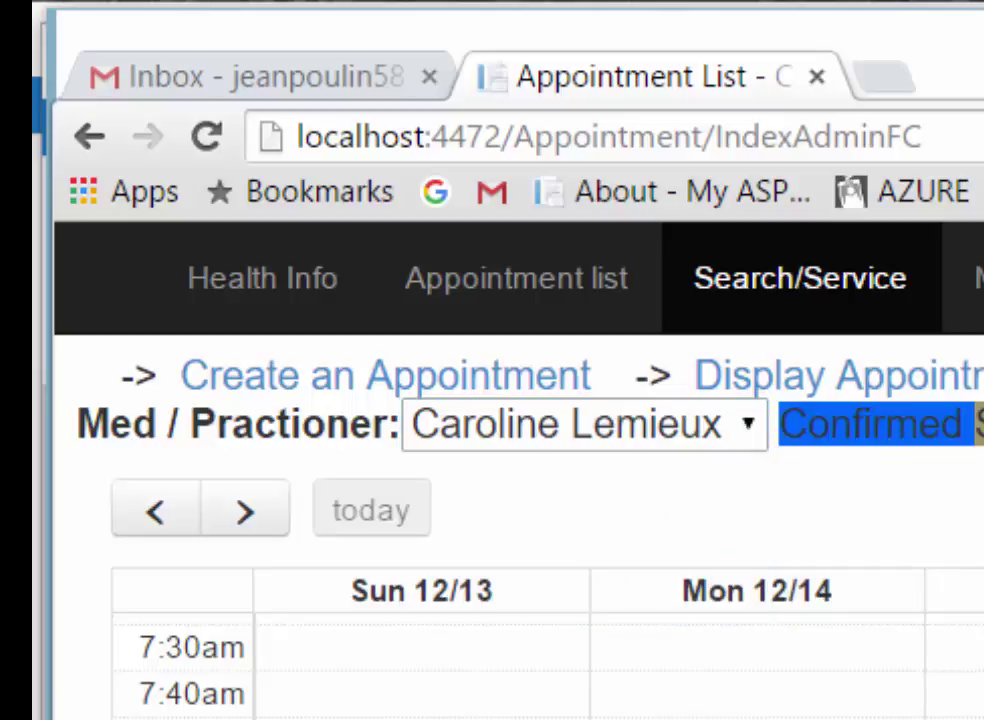
click(748, 425)
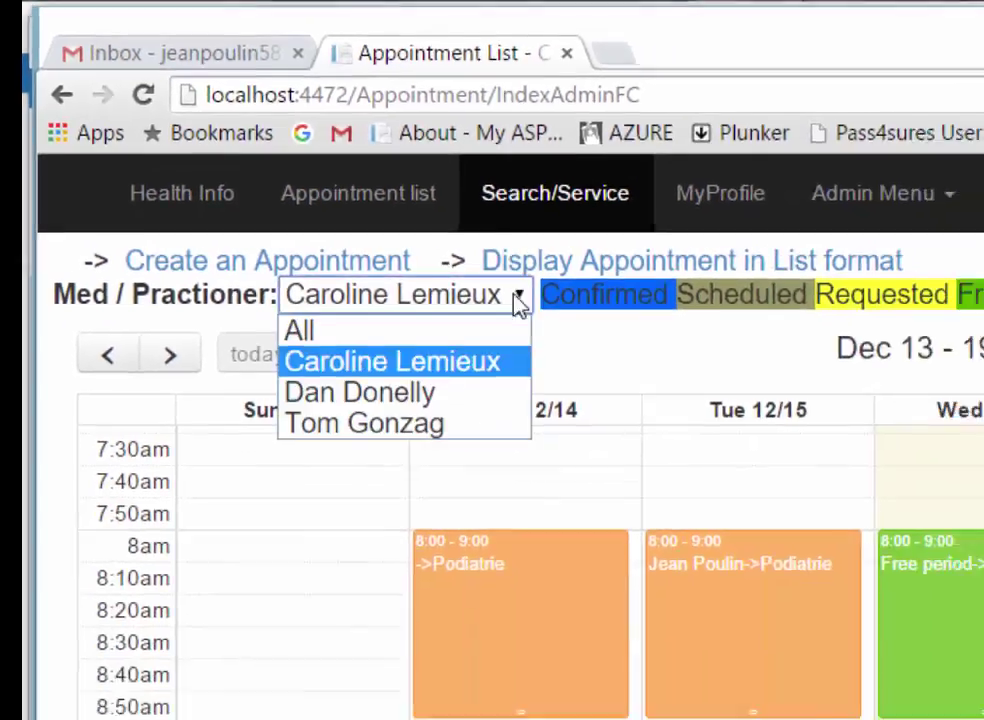
click(483, 392)
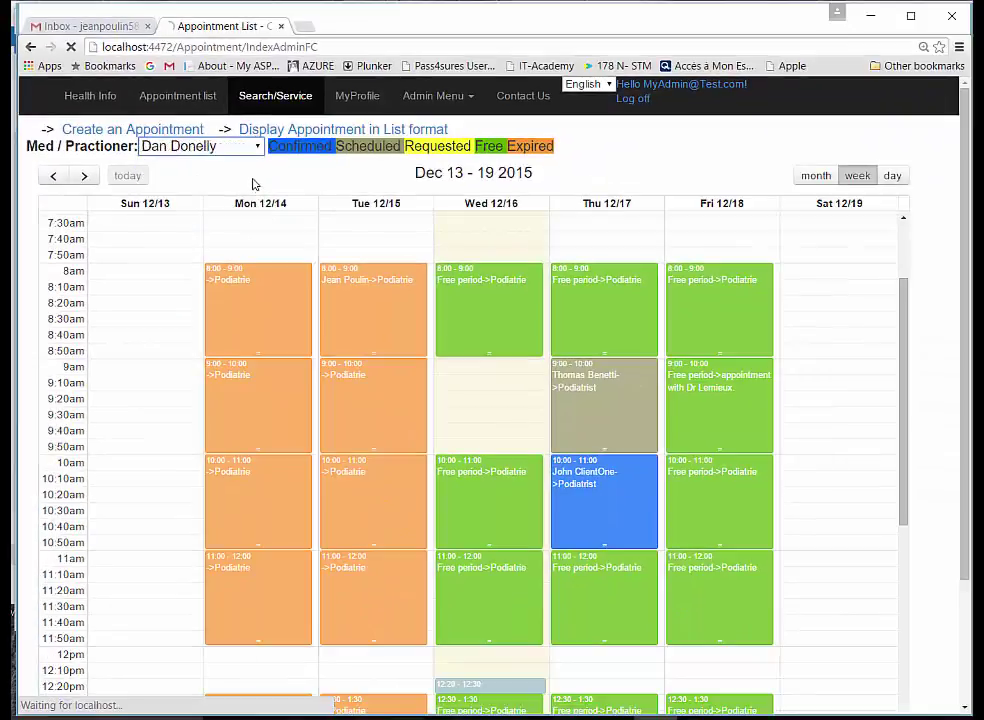
click(257, 150)
click(193, 178)
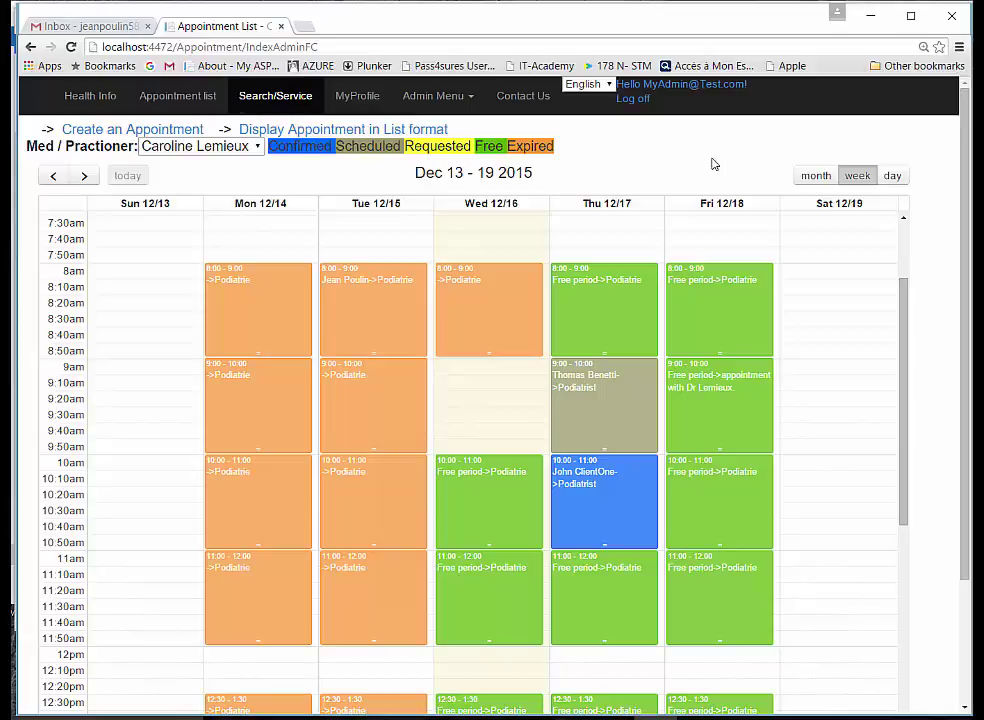
- Move the Thursday 9:00 appointment to Wednesday 9:00, then display appointments in list format
click(714, 323)
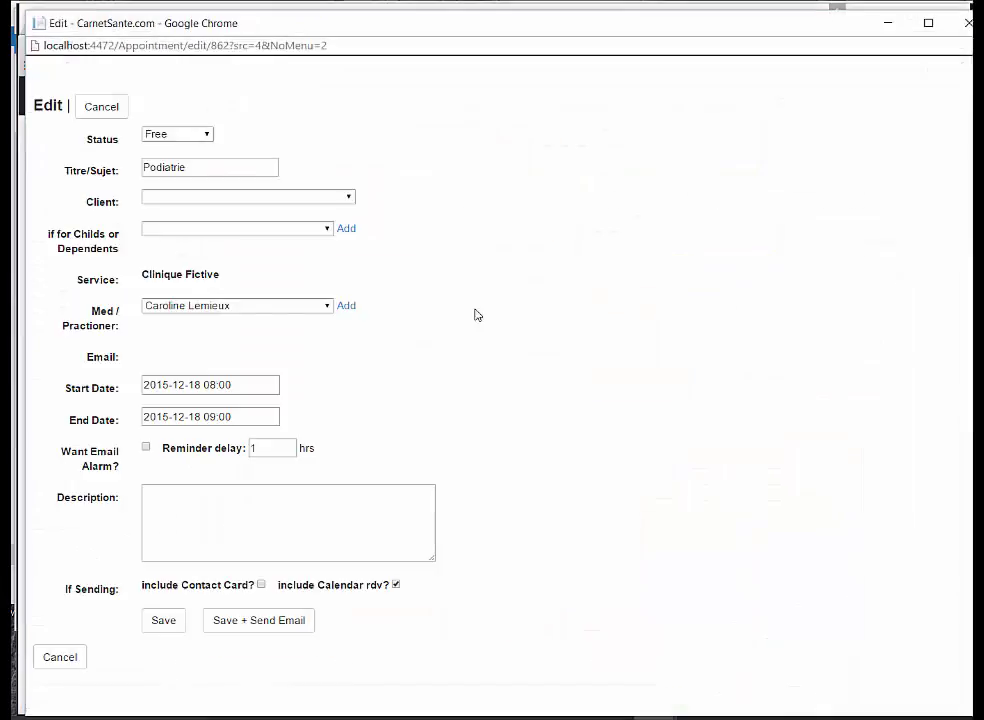
click(738, 8)
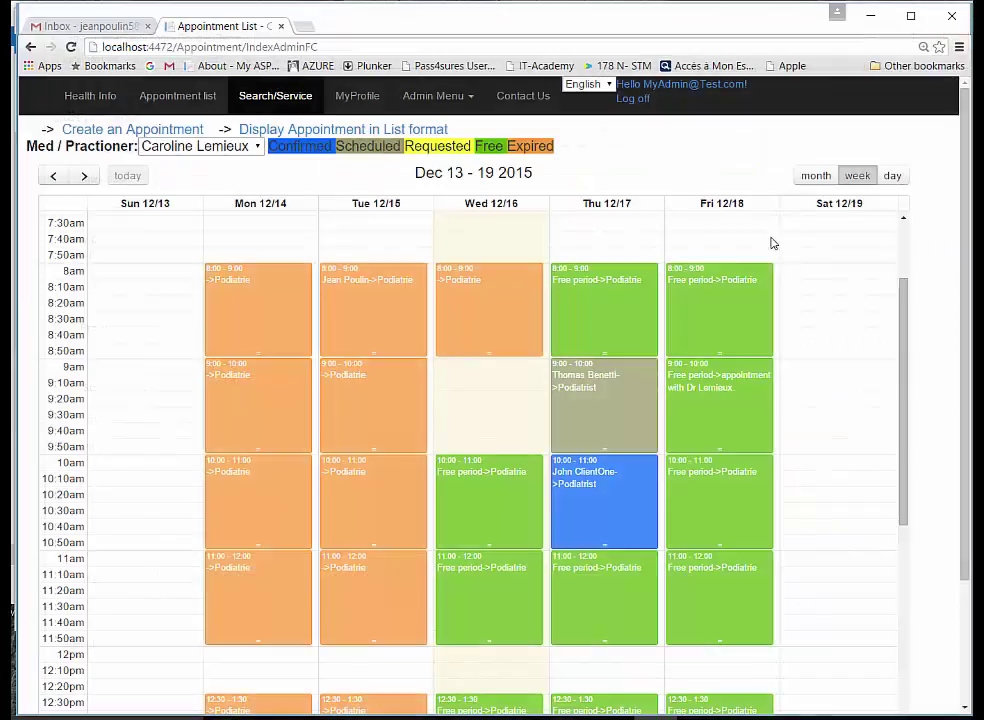
drag(562, 406, 604, 404)
click(523, 141)
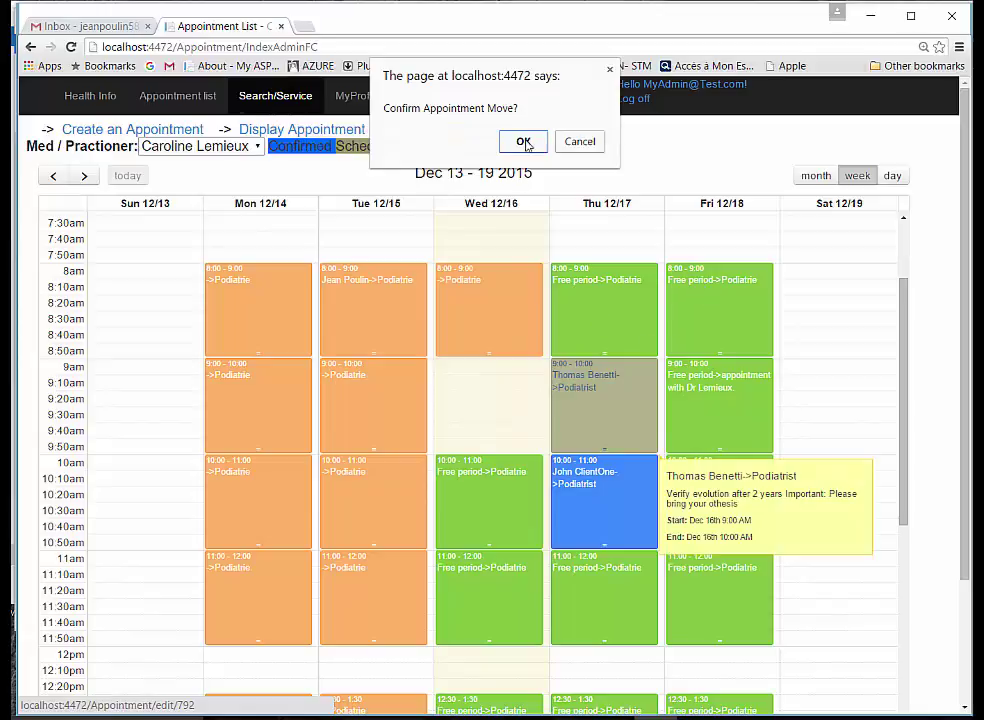
click(523, 141)
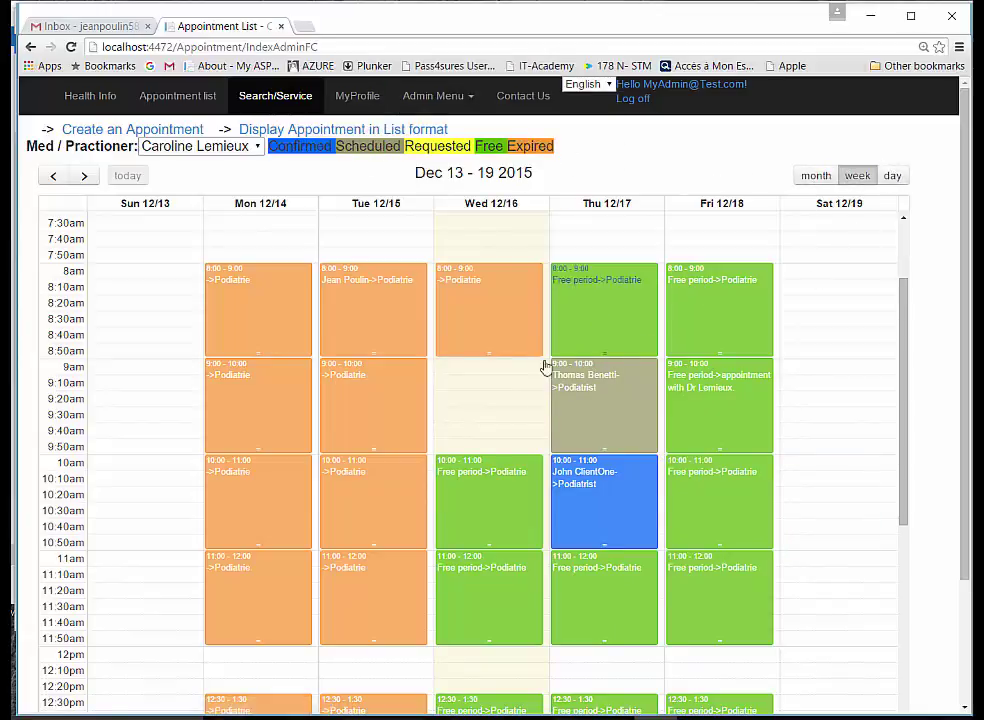
click(376, 136)
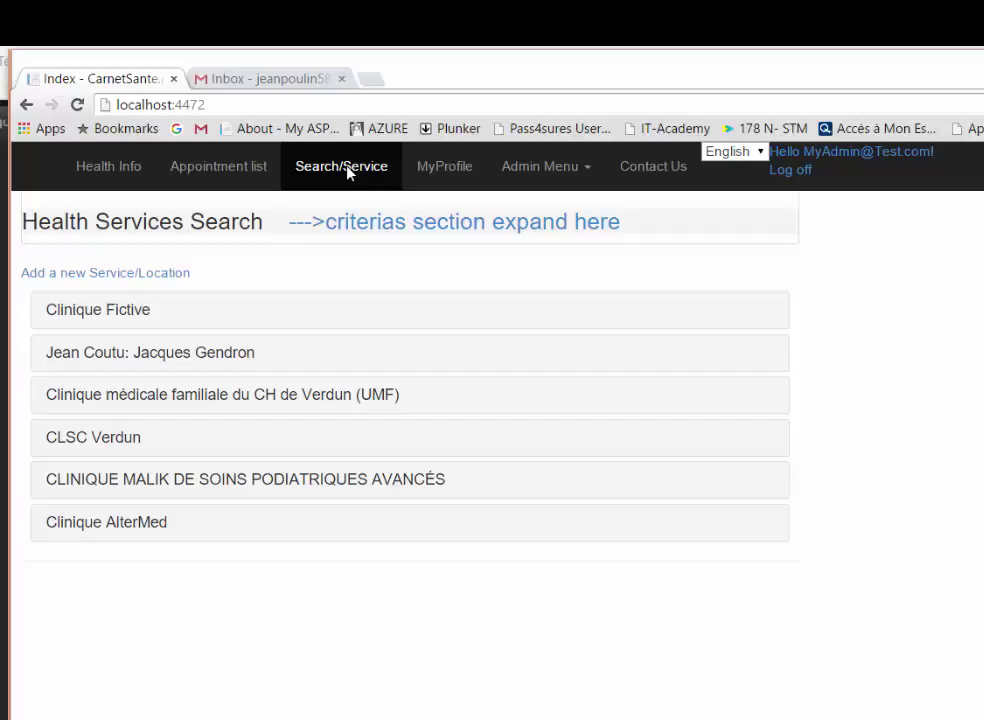
- Expand the criteria section of the Health Services Search page
click(417, 227)
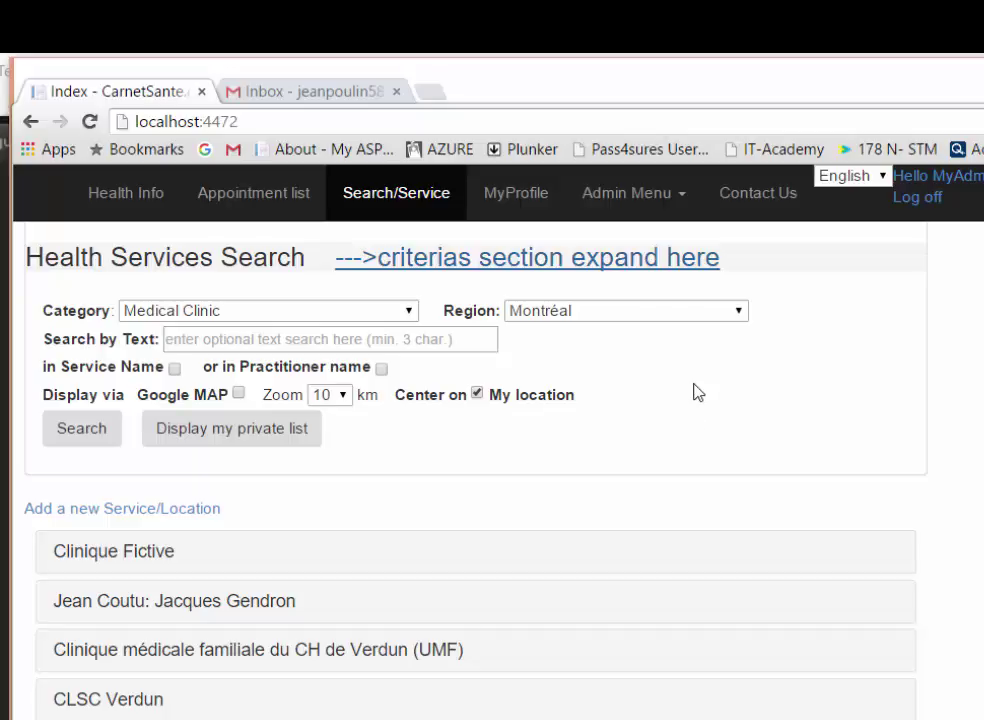
- Keep Medical Clinic as the category and search 'westmount' in service names only
click(411, 313)
click(412, 313)
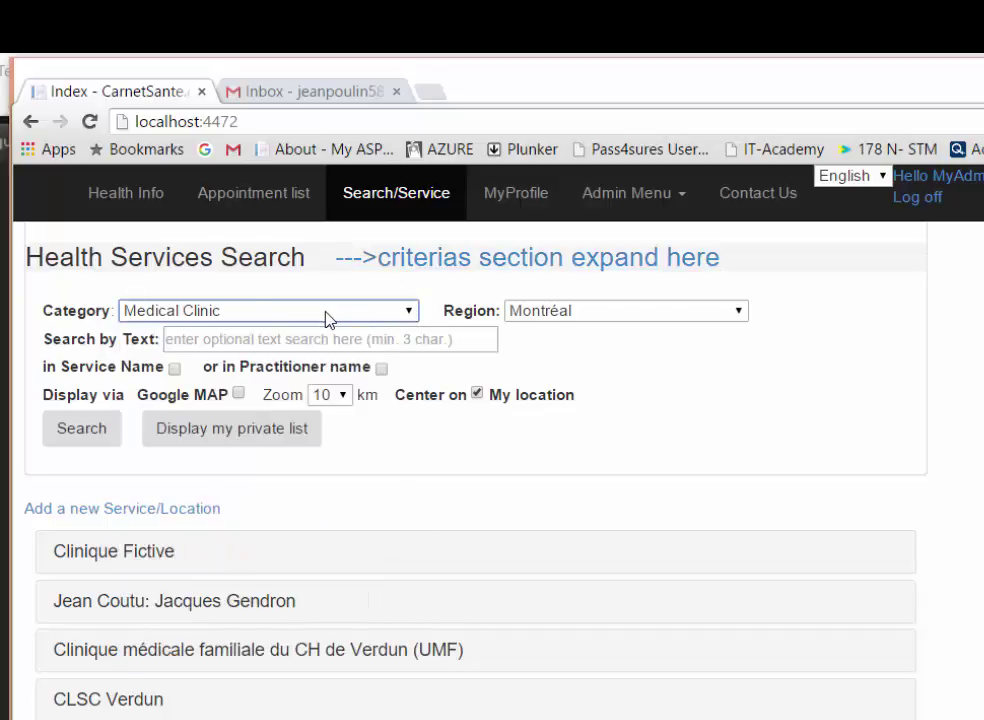
click(322, 337)
text(we)
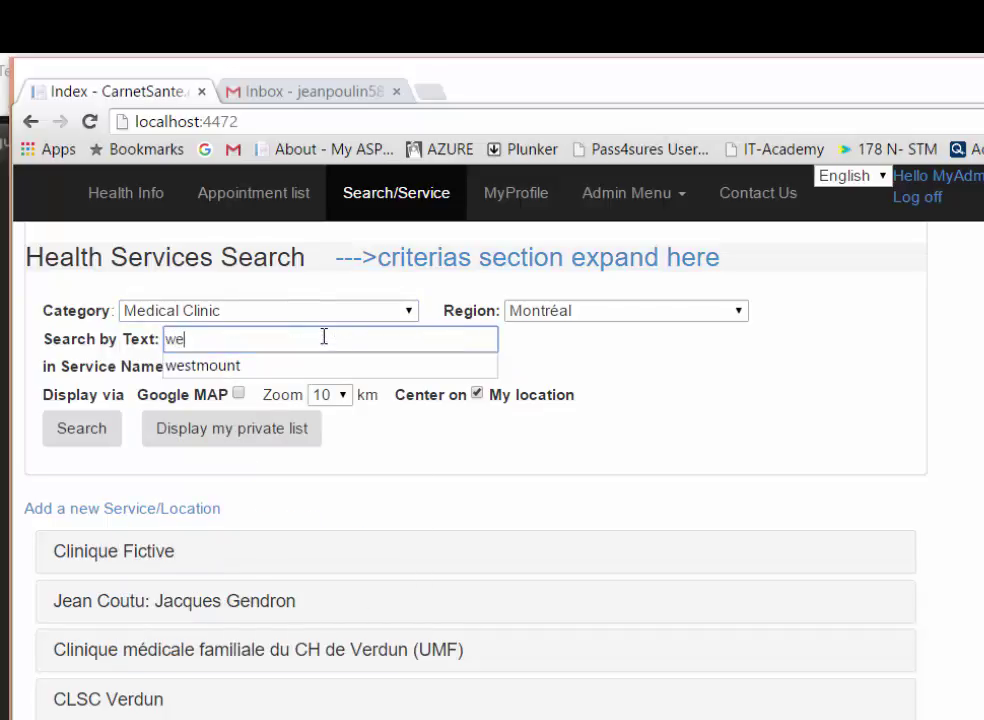
text(stmount)
click(433, 454)
click(174, 369)
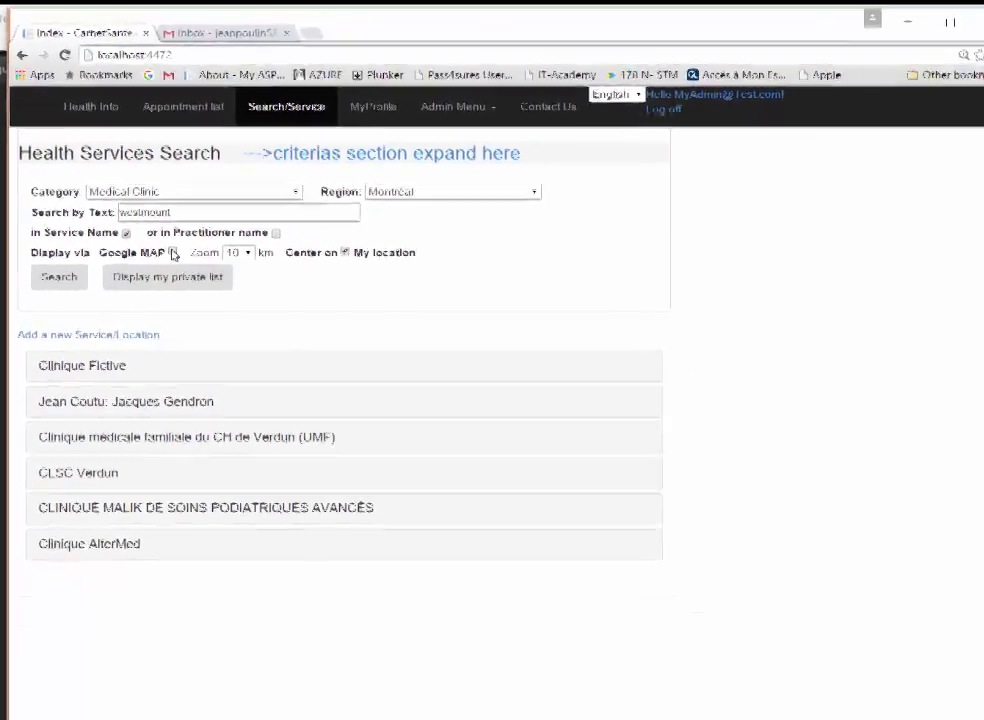
- Show results on Google Map at 20 km, search, and open Groupe santé Westmount Square's marker
click(173, 253)
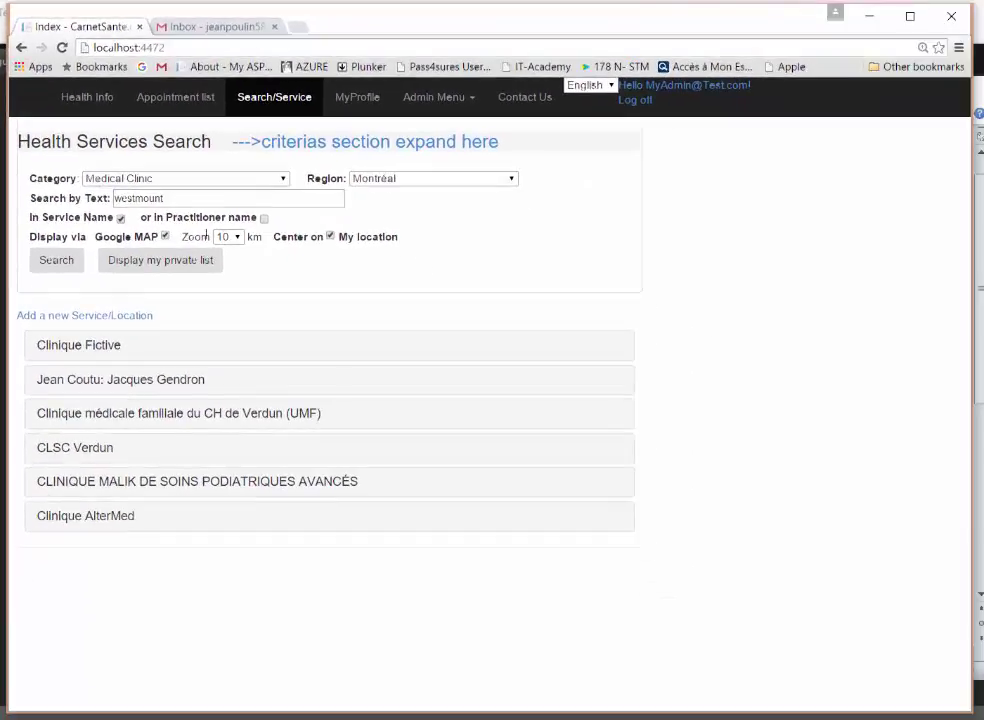
click(245, 252)
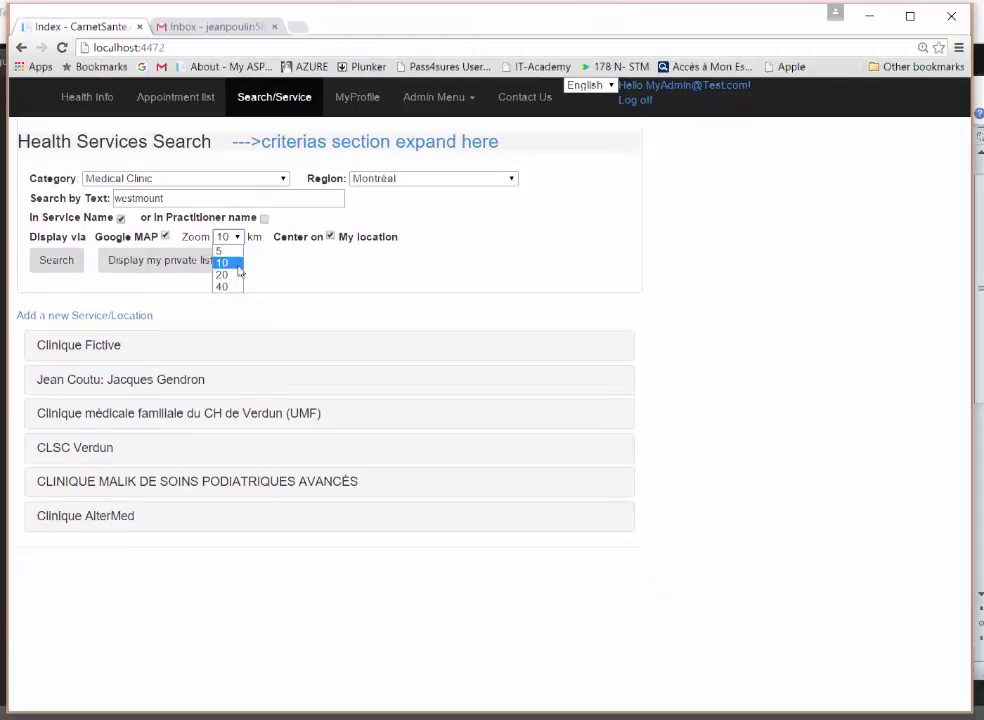
click(226, 274)
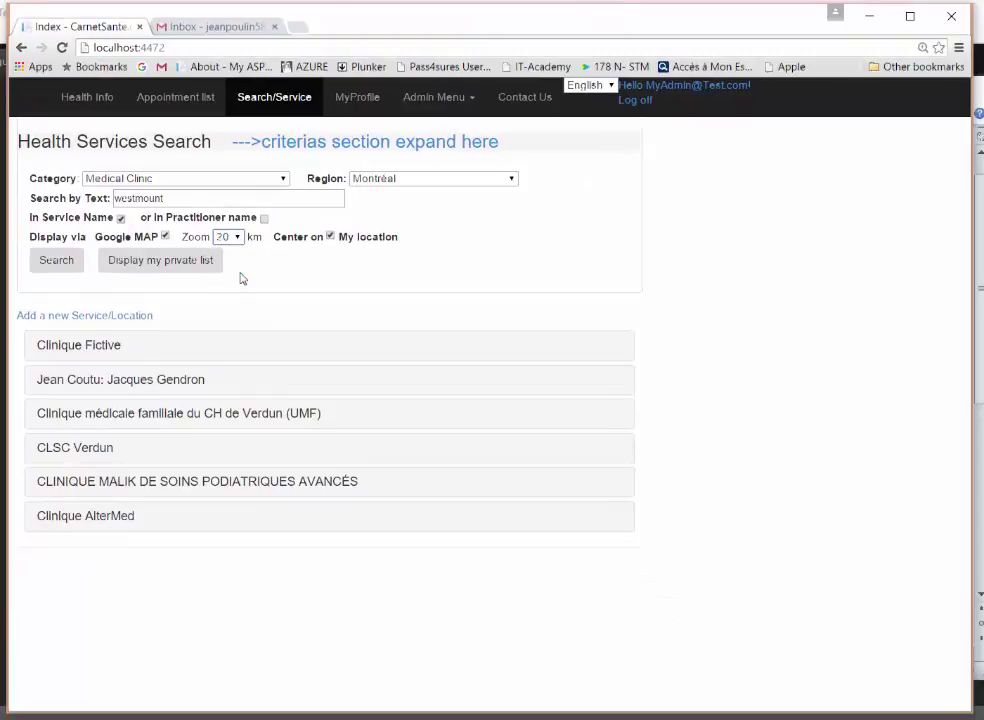
click(71, 271)
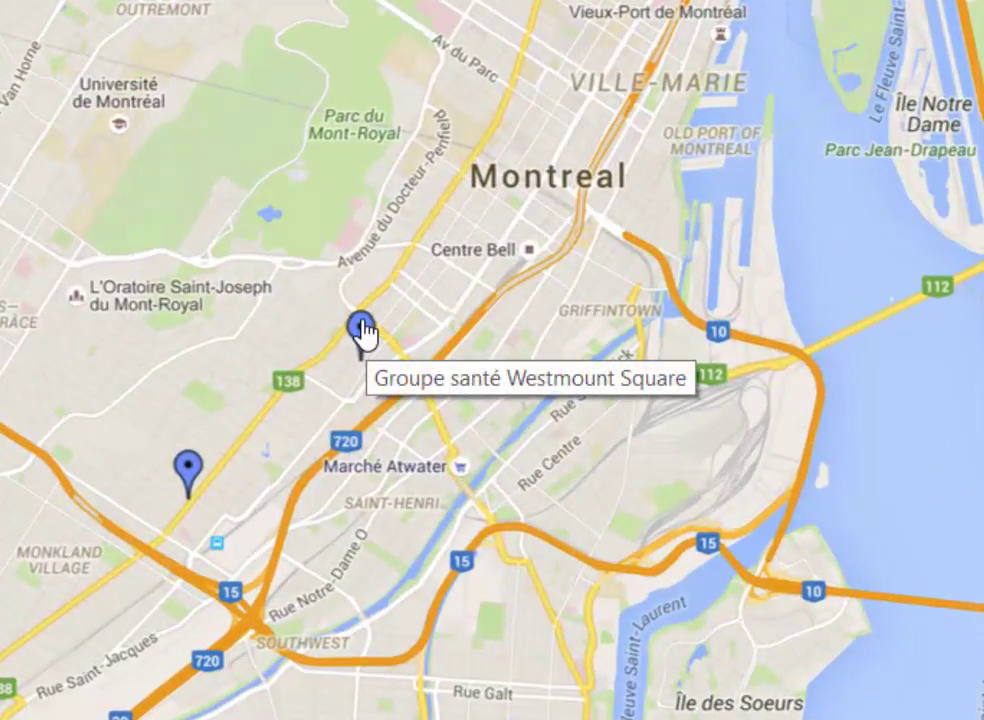
click(362, 330)
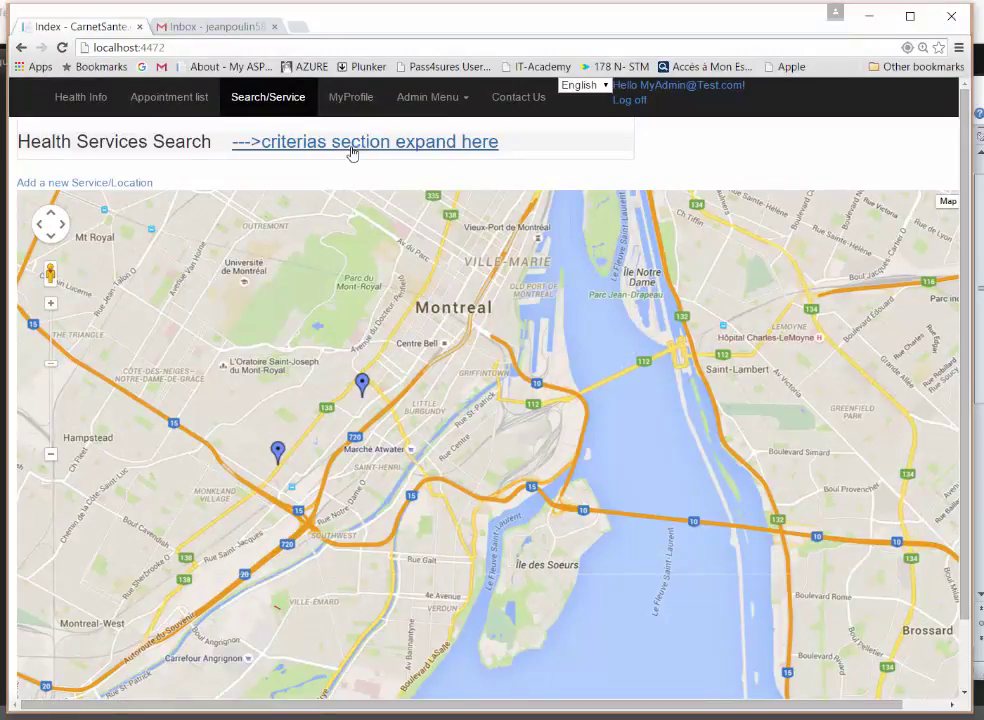
- Change the category to Pharmacies & pharmacist, search, and preview one pharmacy's map details
click(352, 145)
click(283, 180)
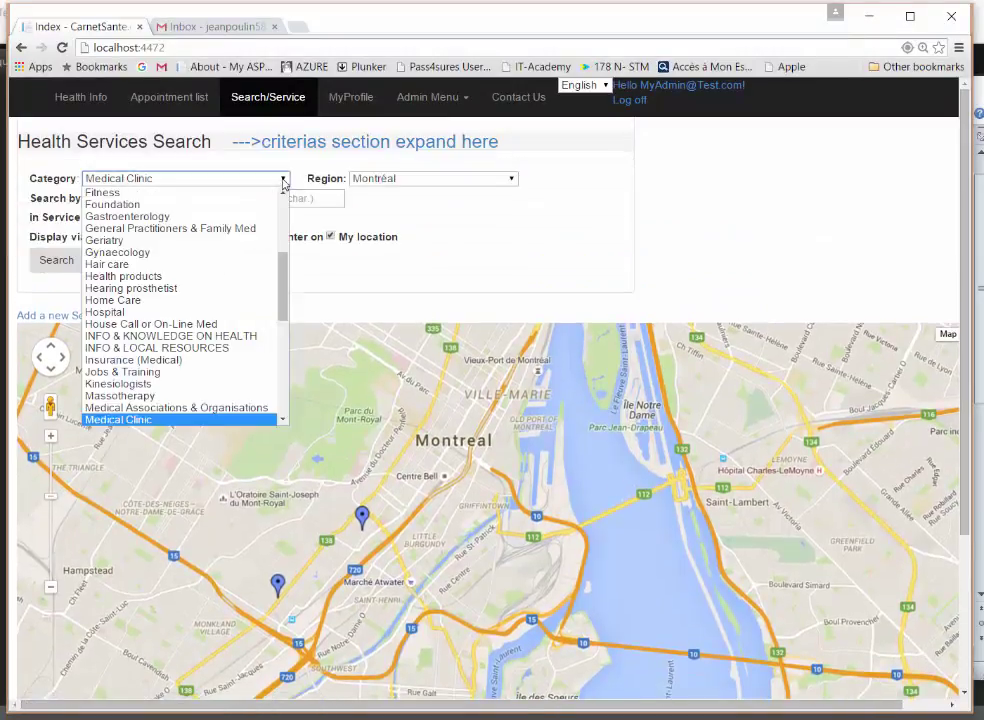
scroll(130, 250, down, 5)
click(117, 240)
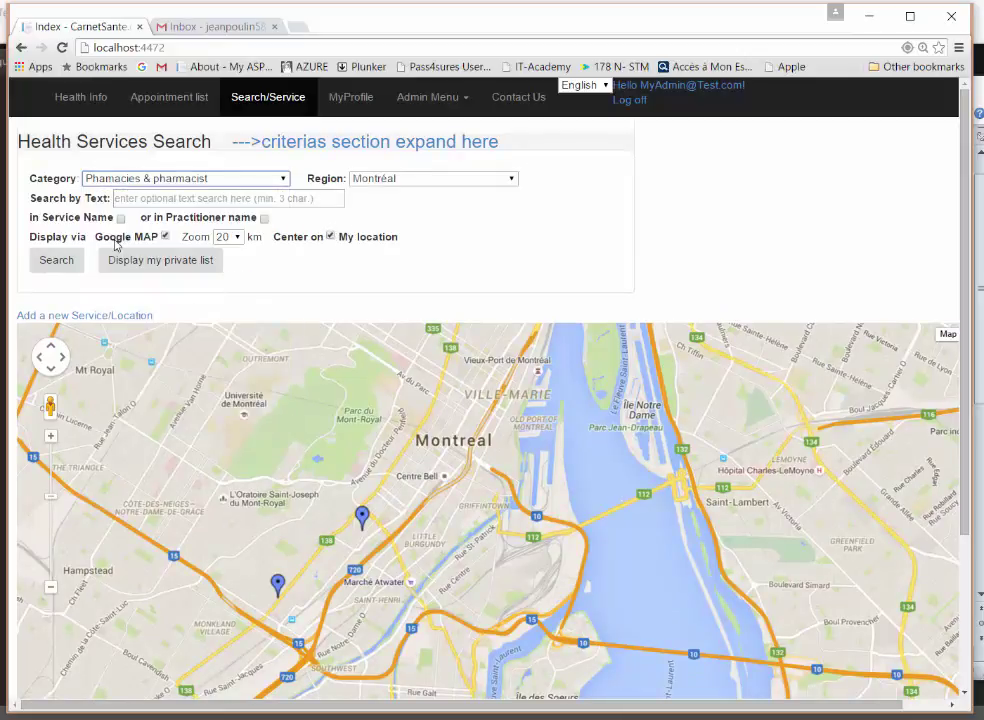
click(175, 199)
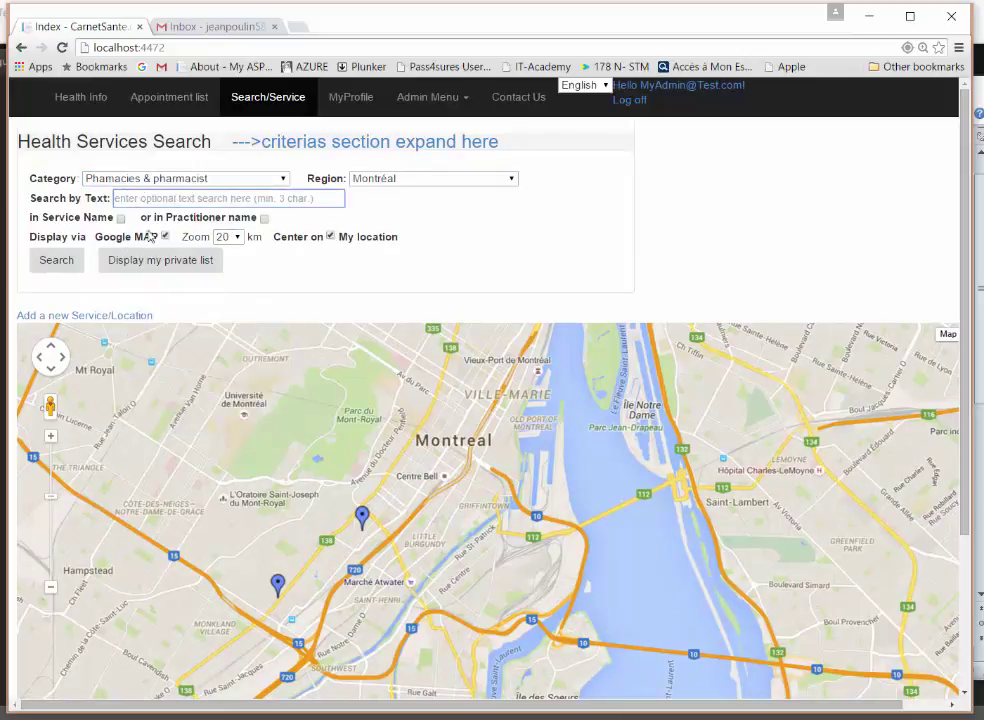
click(67, 266)
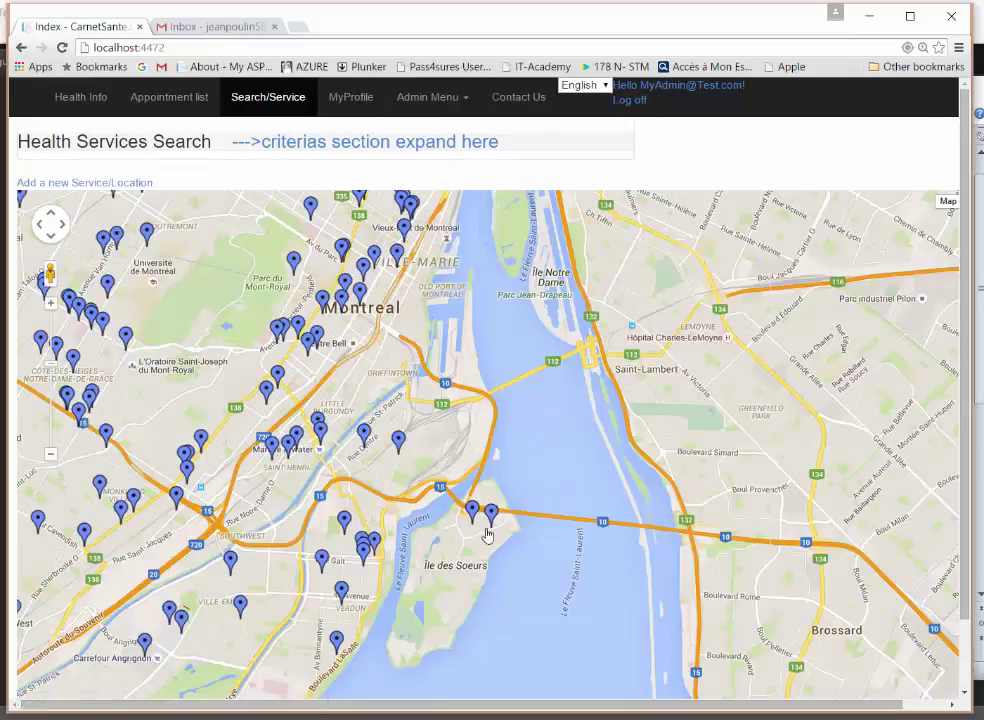
click(397, 441)
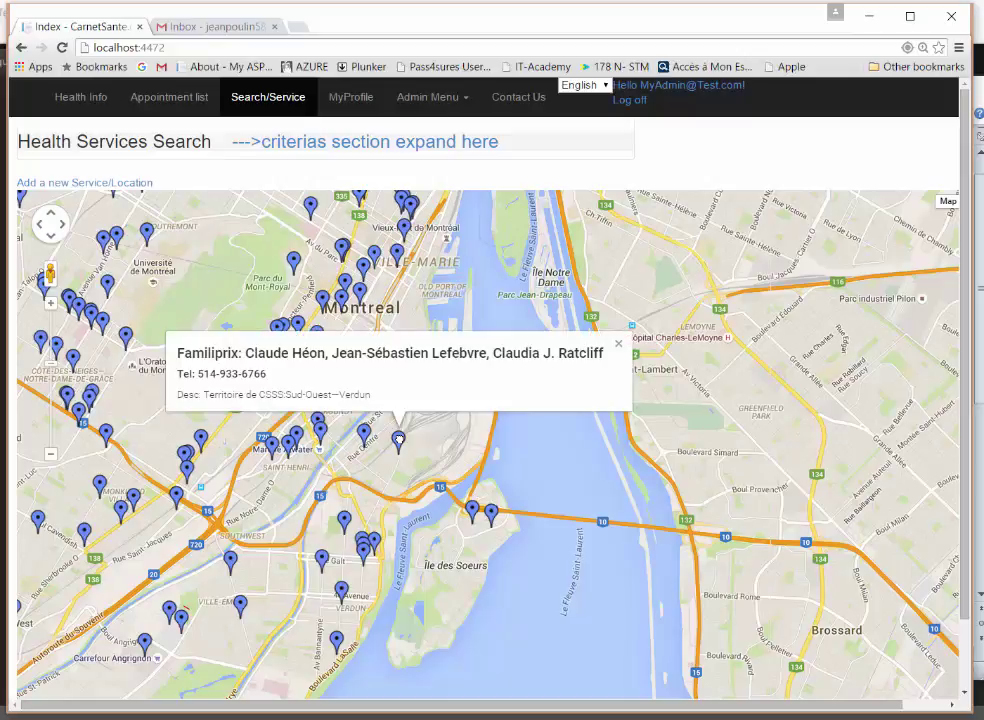
click(620, 343)
- Untick Google MAP and search again to list the pharmacies as text
click(325, 145)
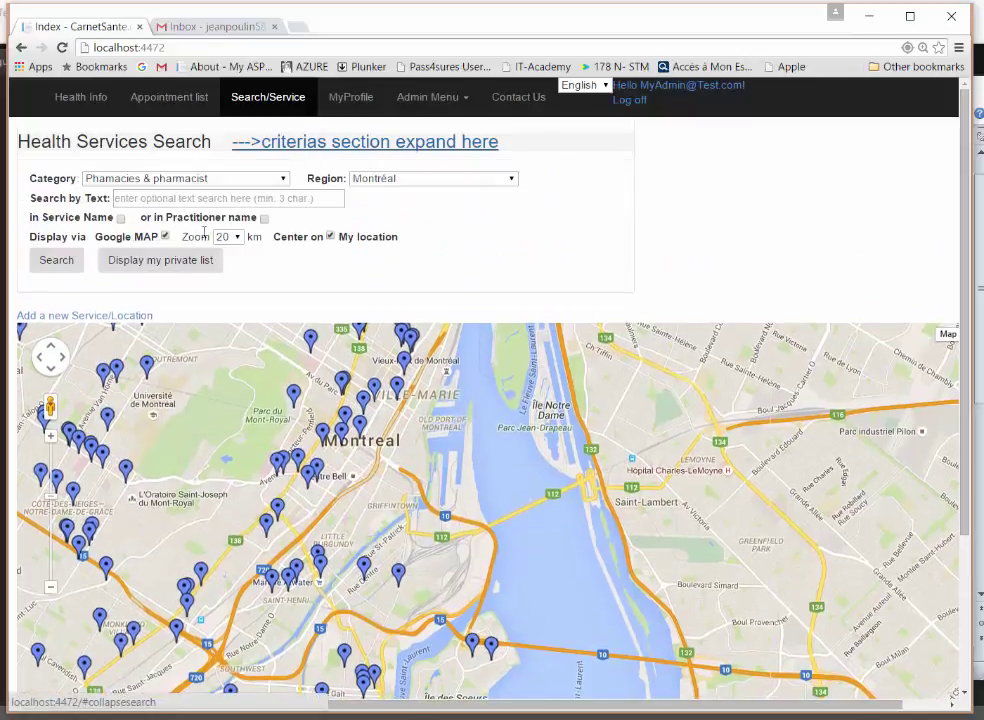
click(121, 219)
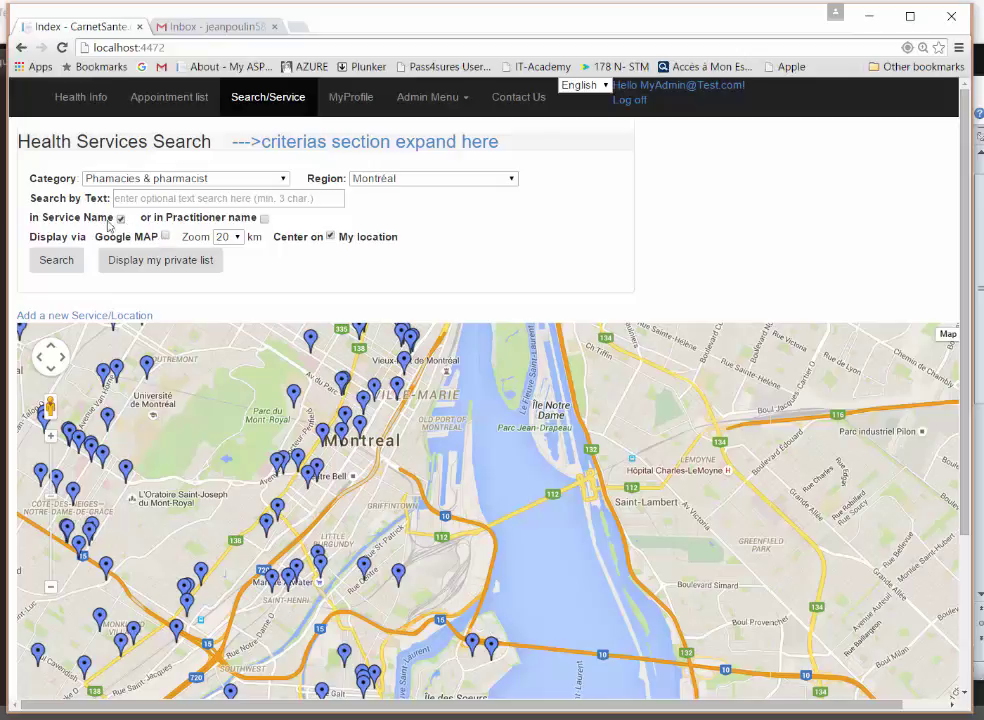
click(60, 262)
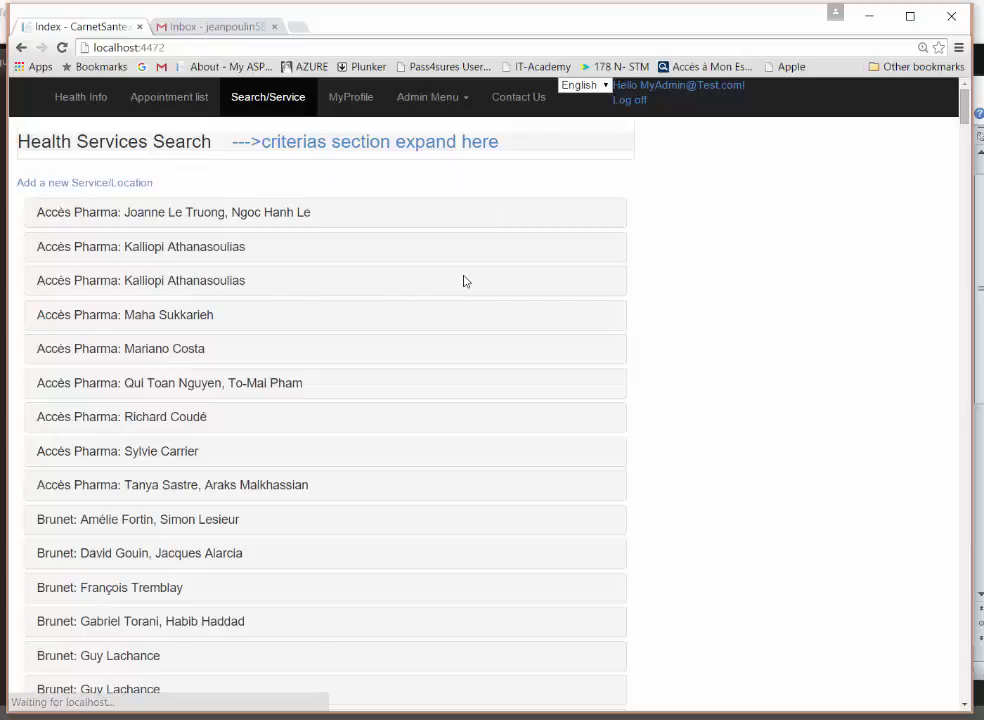
- Expand a Brunet pharmacy entry and add it to the private list
scroll(340, 515, down, 3)
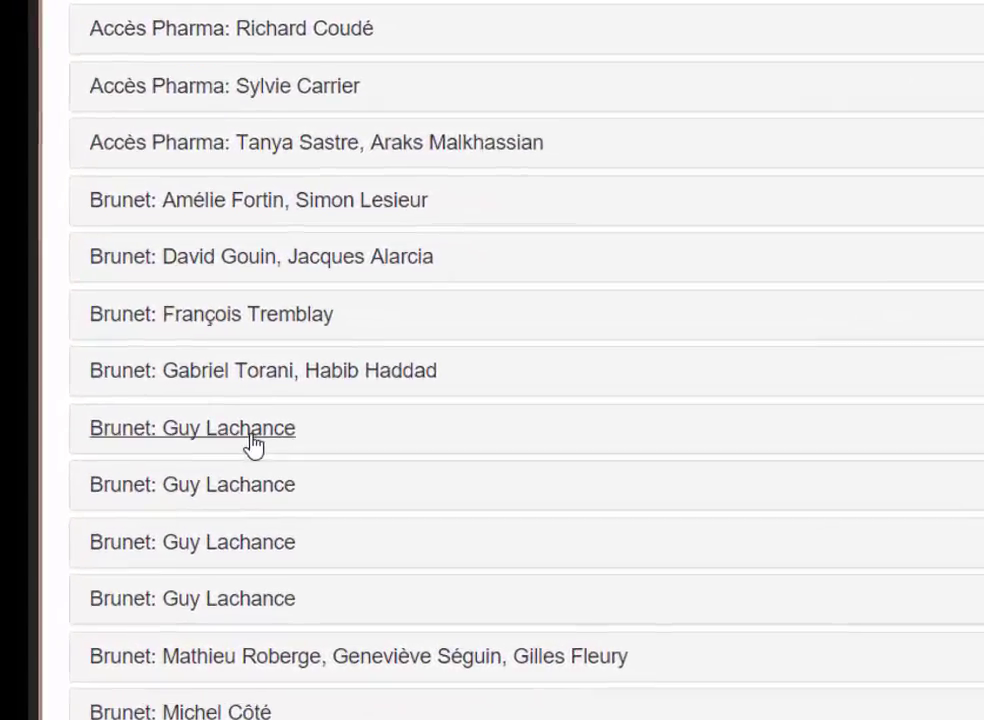
click(123, 520)
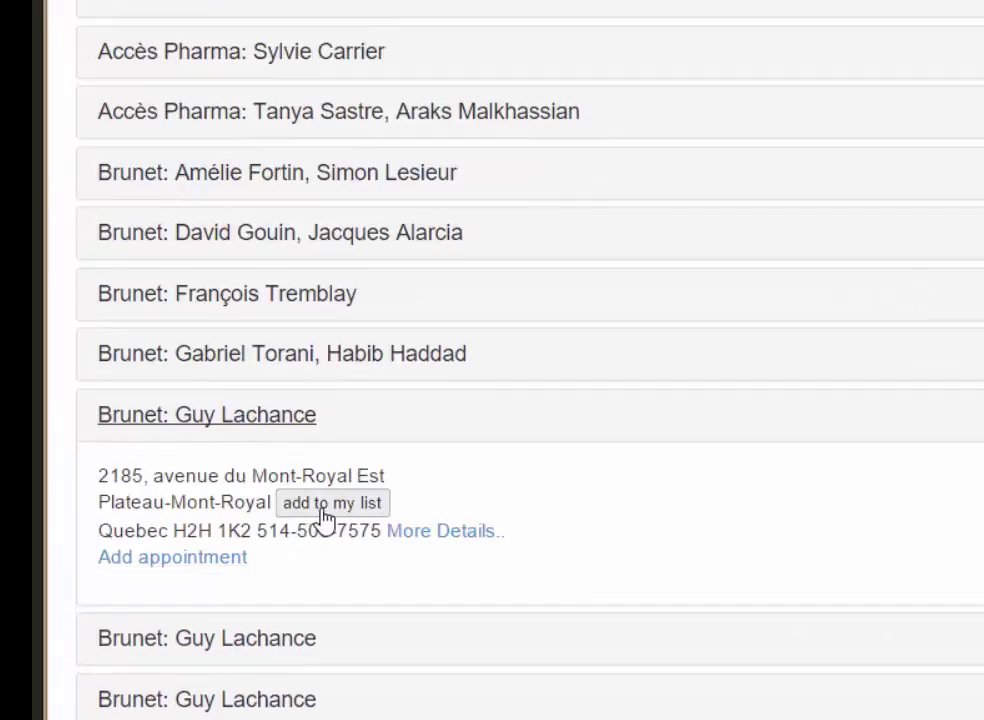
click(325, 512)
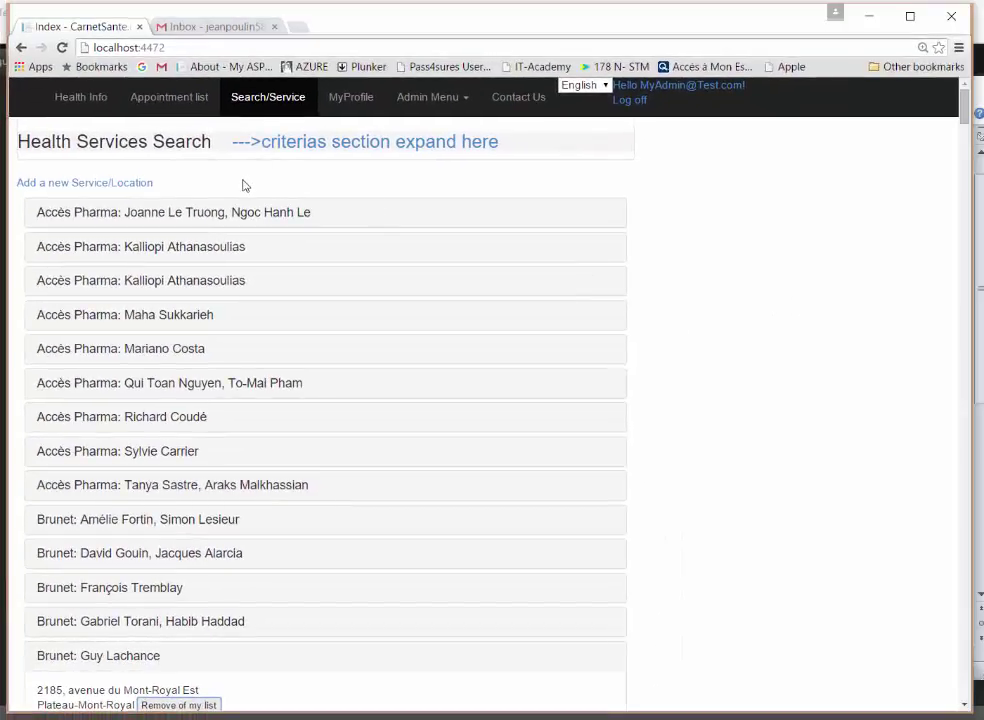
scroll(220, 632, down, 2)
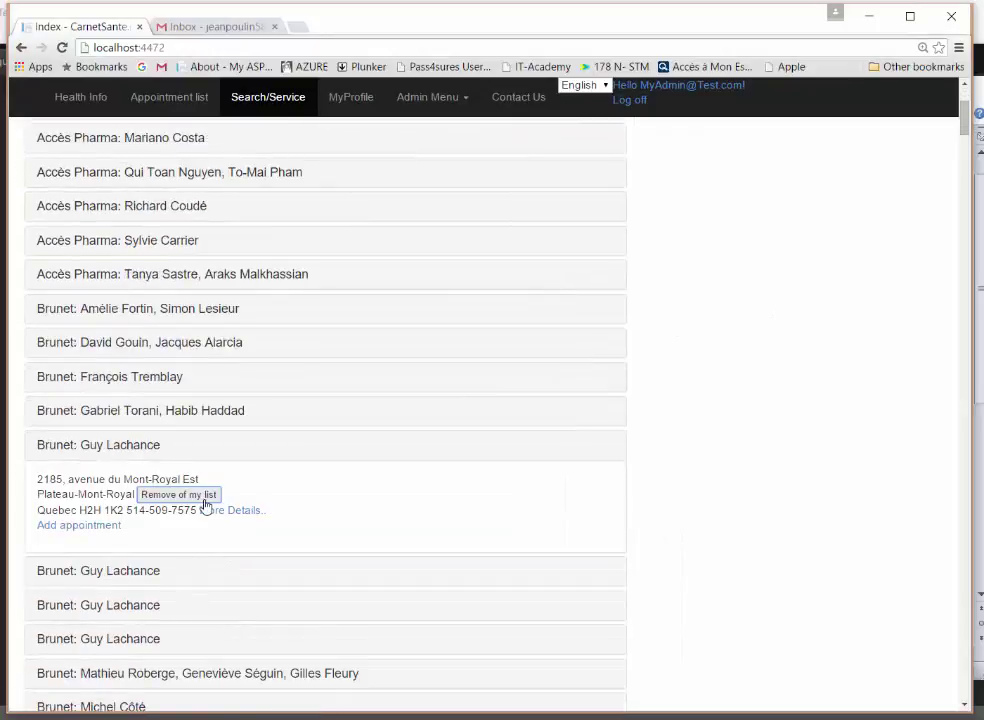
scroll(744, 367, up, 2)
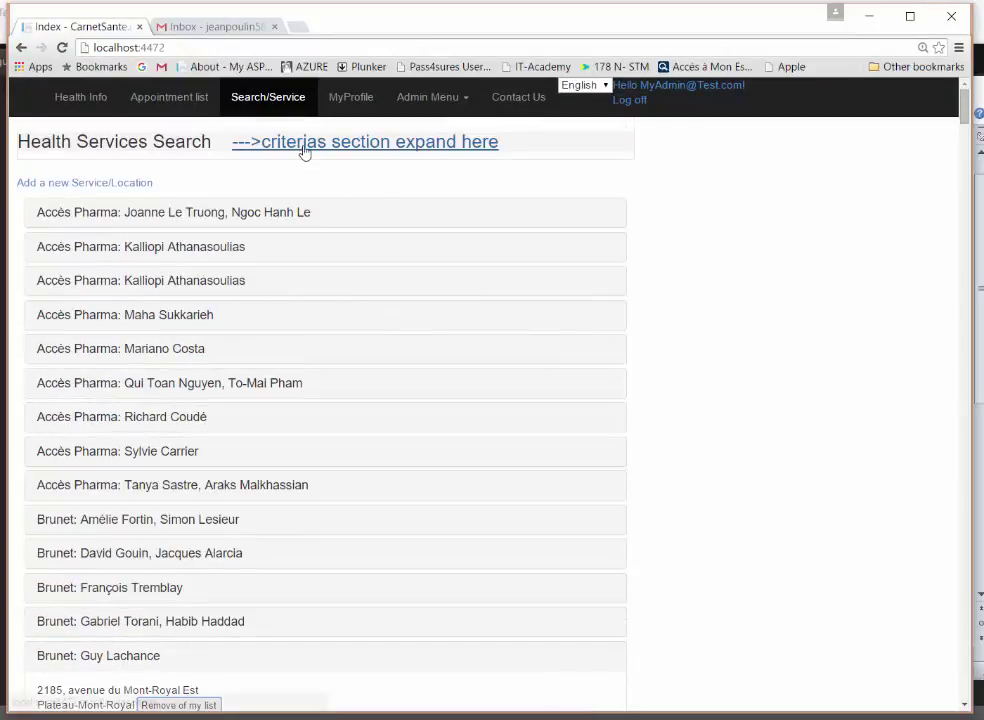
- Return to Search/Service, expand the criteria, and view Clinique Fictive and CLSC Verdun details
click(199, 100)
click(270, 99)
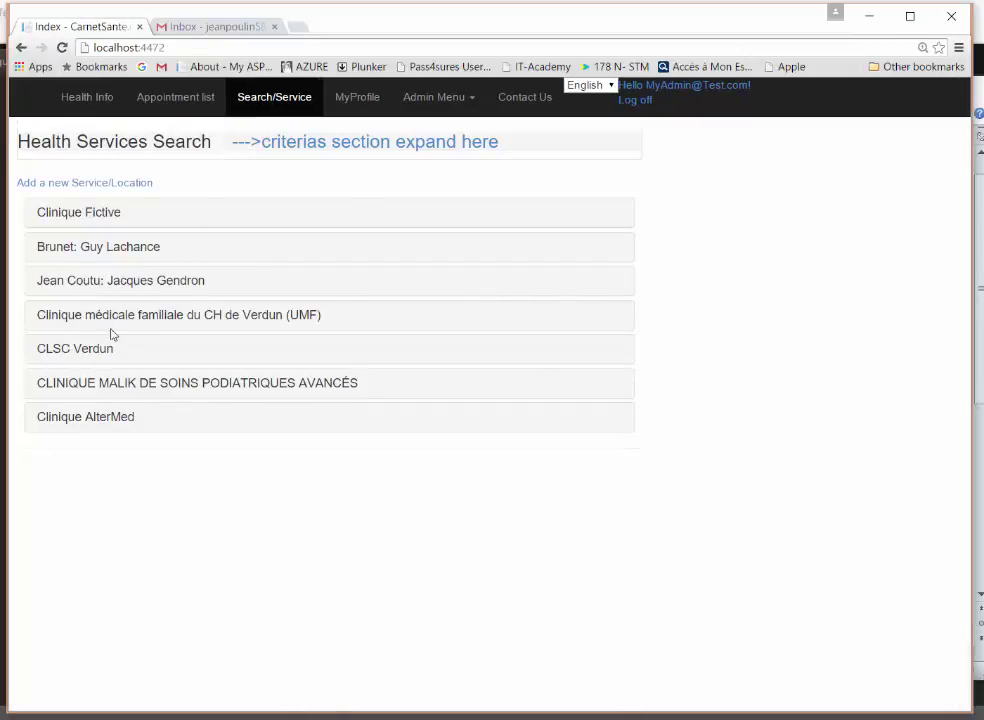
click(348, 150)
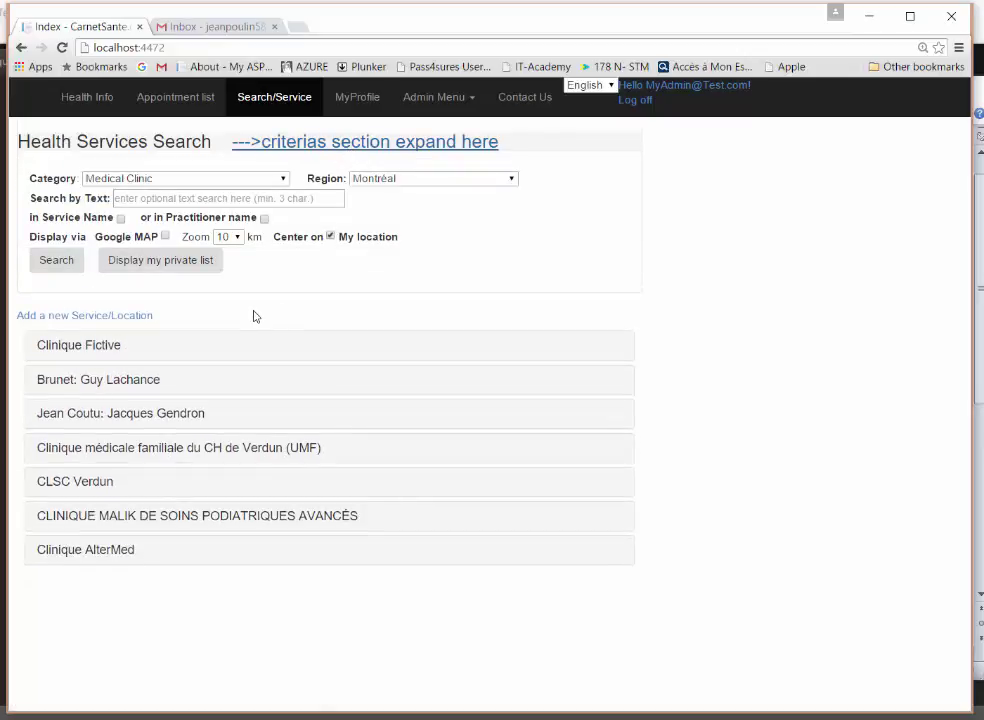
click(91, 350)
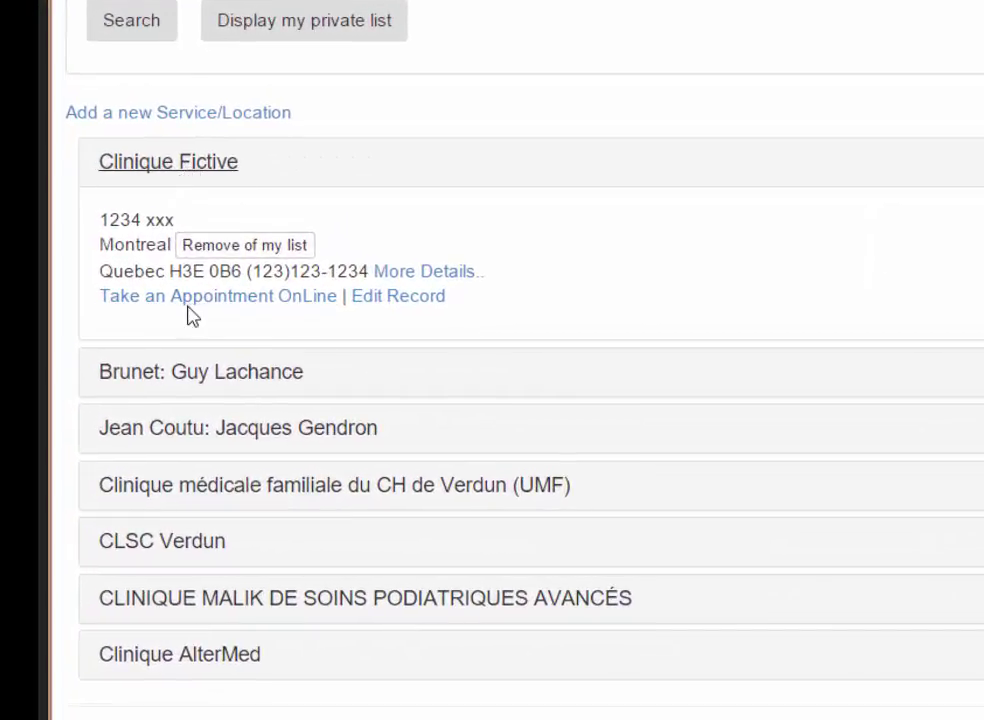
click(204, 556)
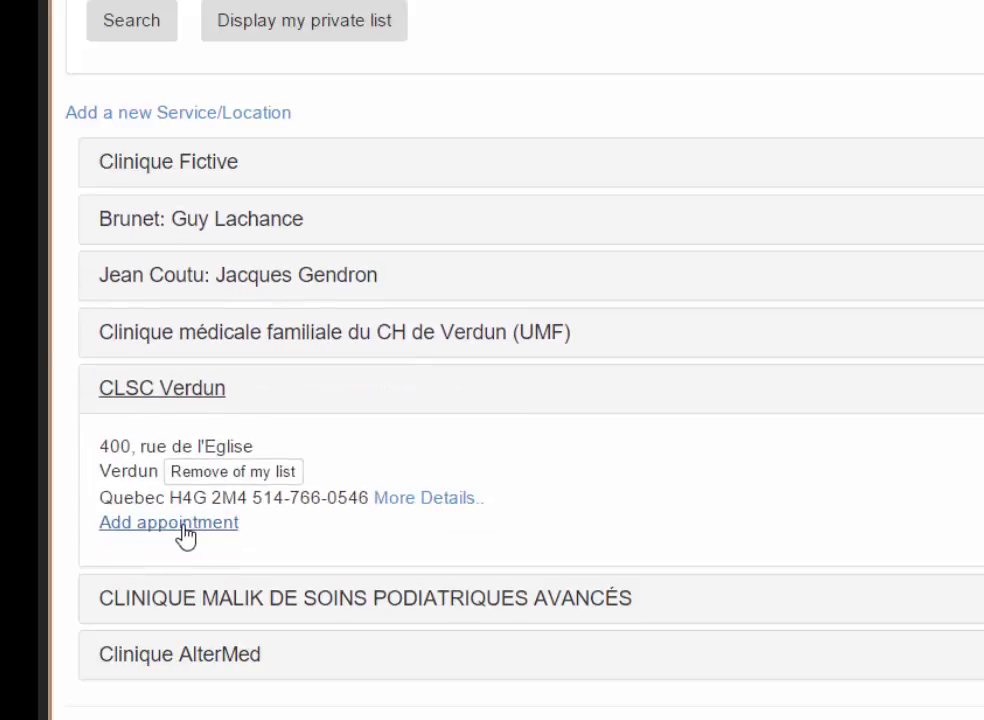
click(153, 400)
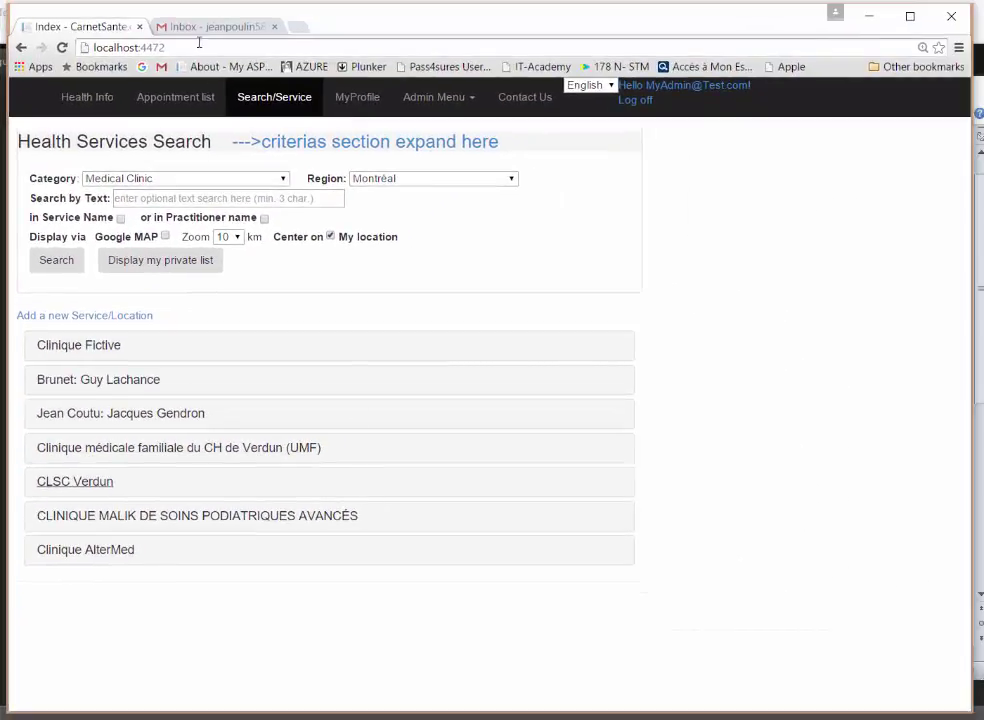
click(196, 101)
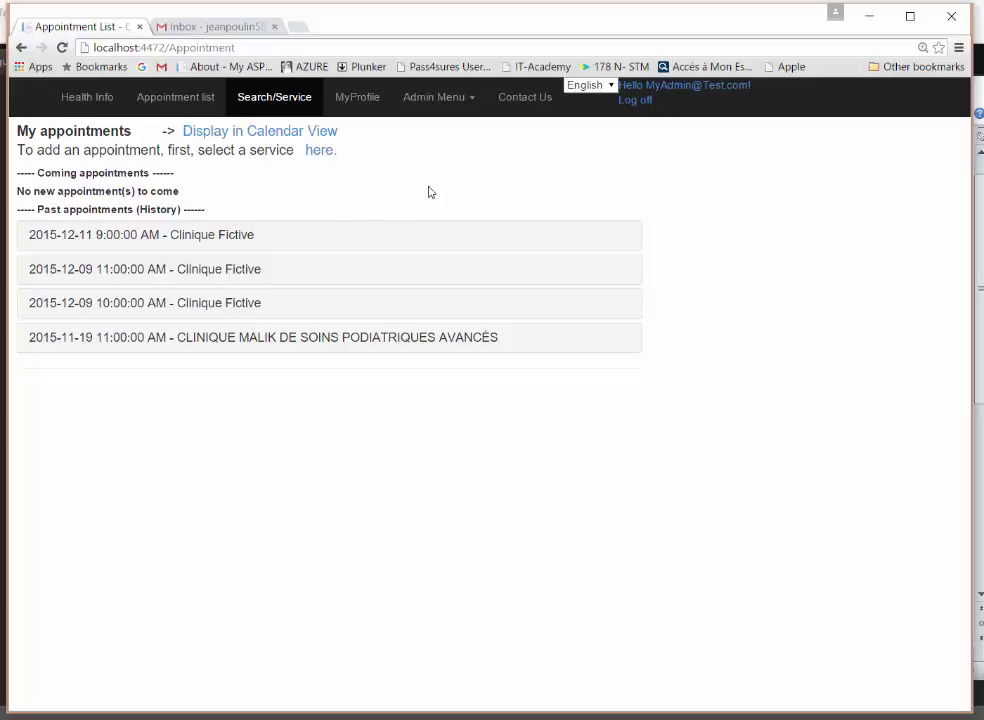
click(255, 140)
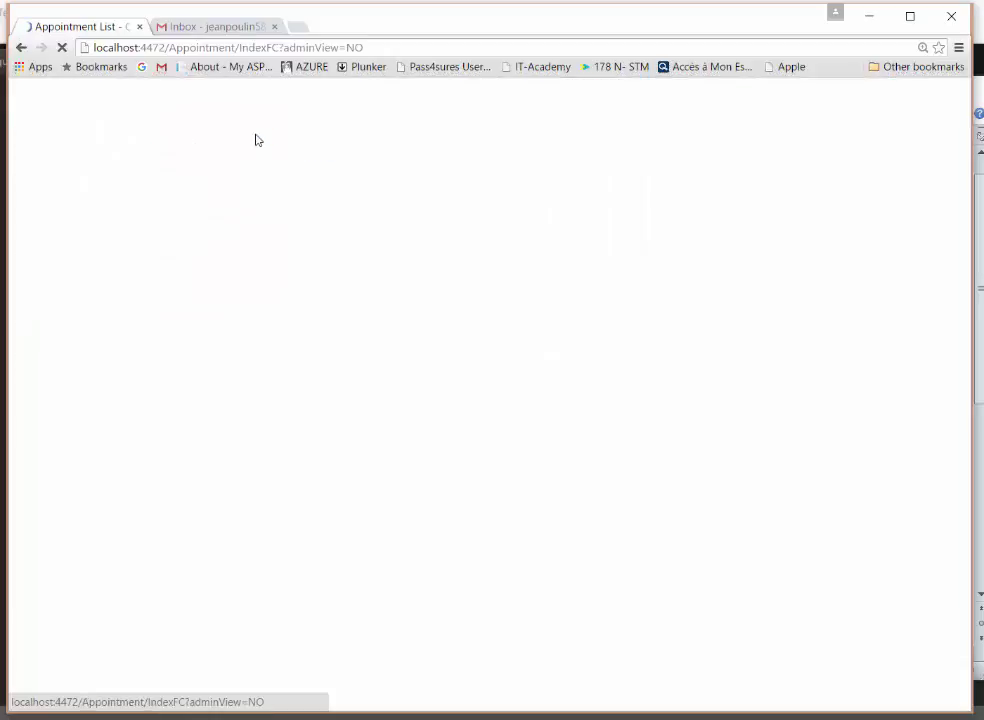
click(43, 177)
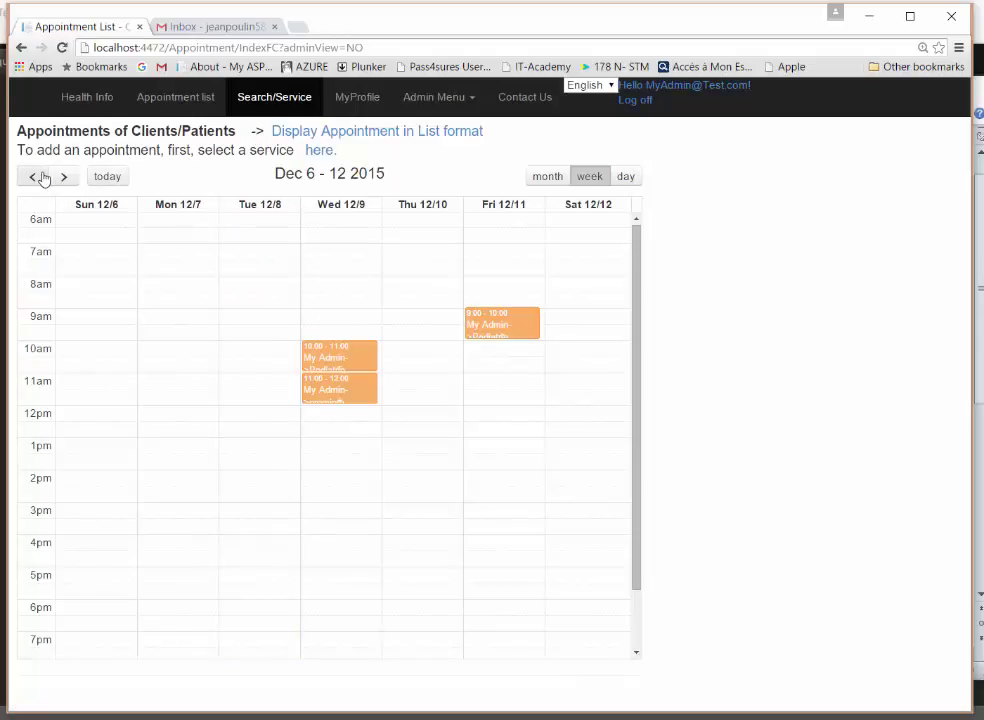
click(266, 97)
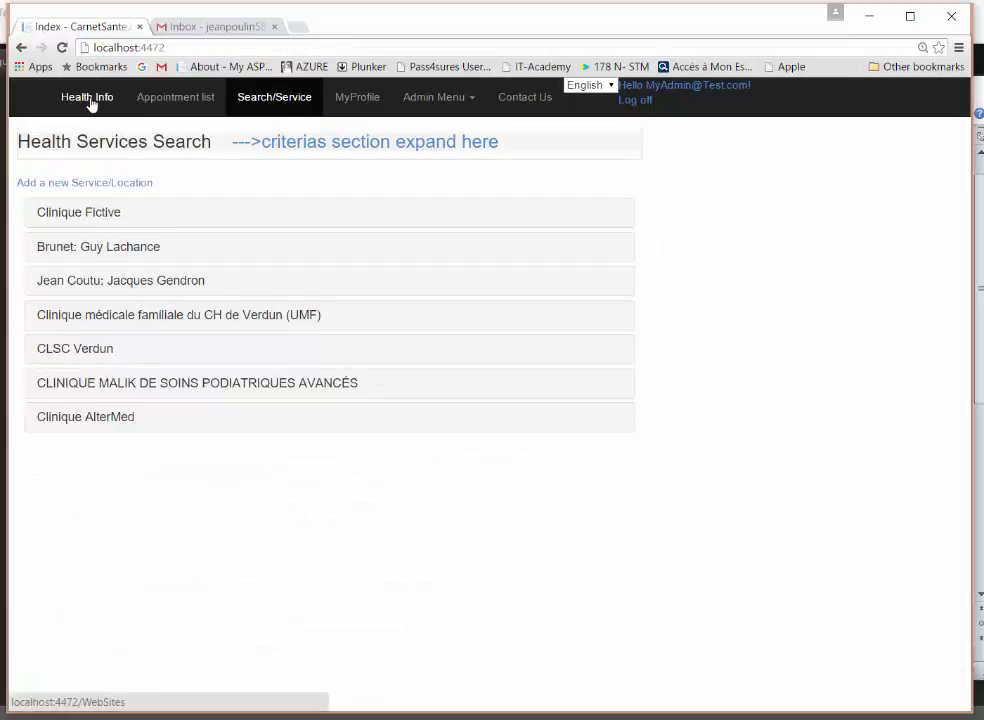
- Open Health Info and show its website links in both English and French
click(89, 99)
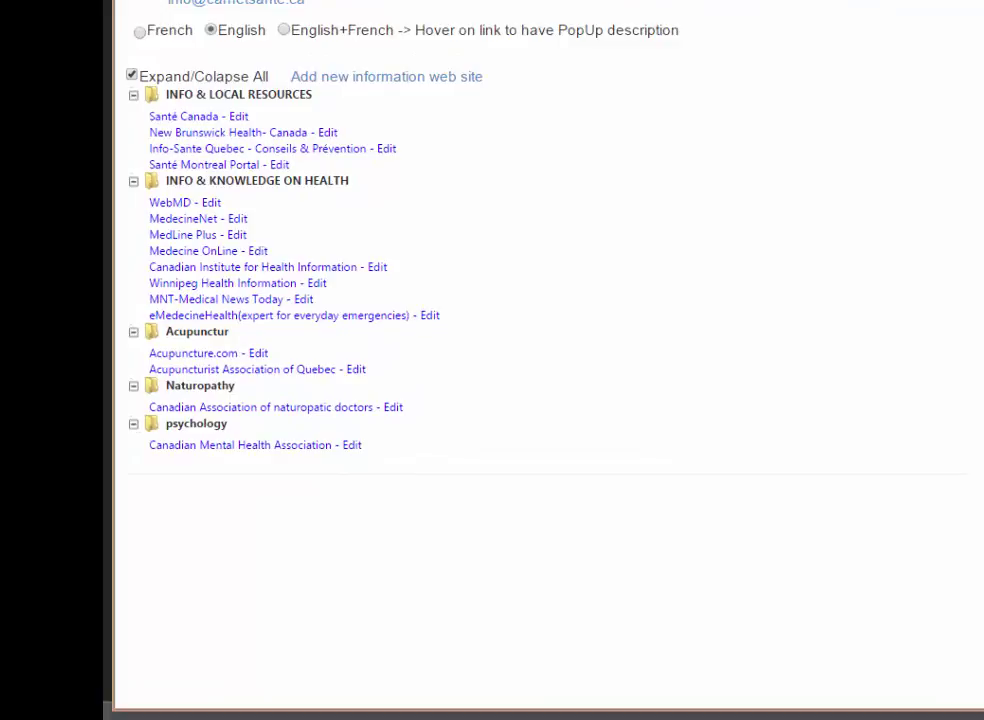
click(285, 31)
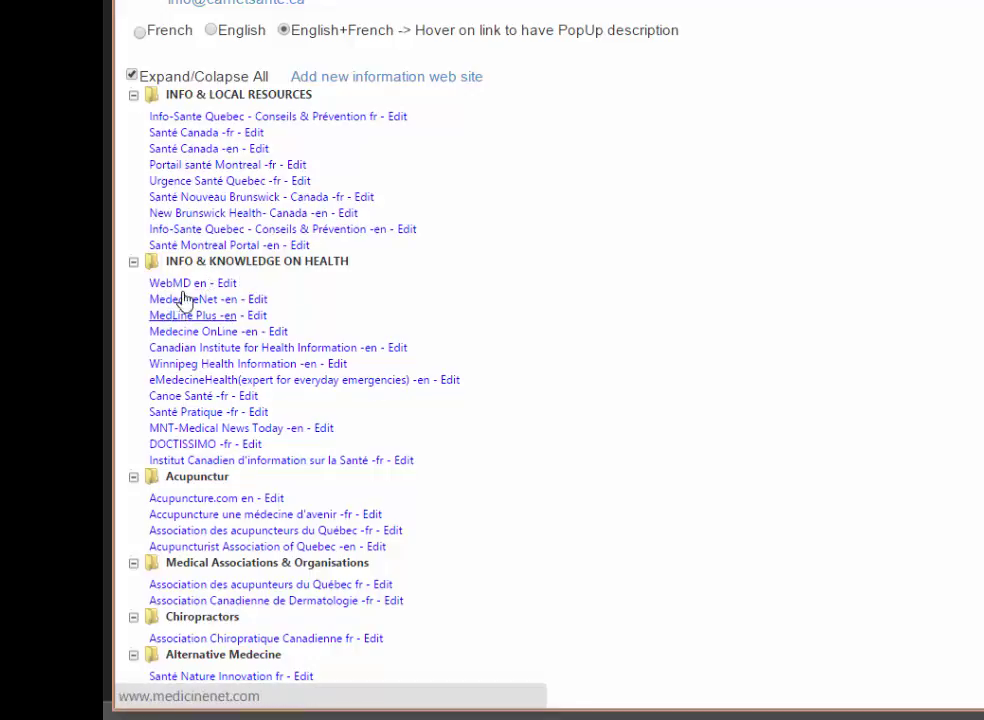
mouse_move(184, 290)
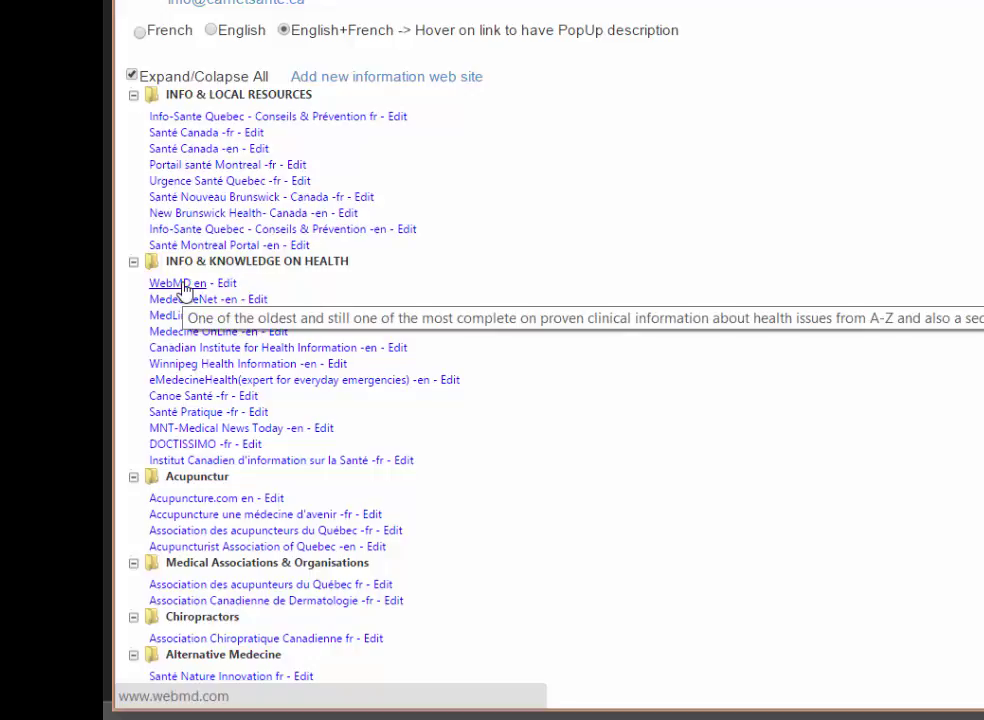
mouse_move(192, 405)
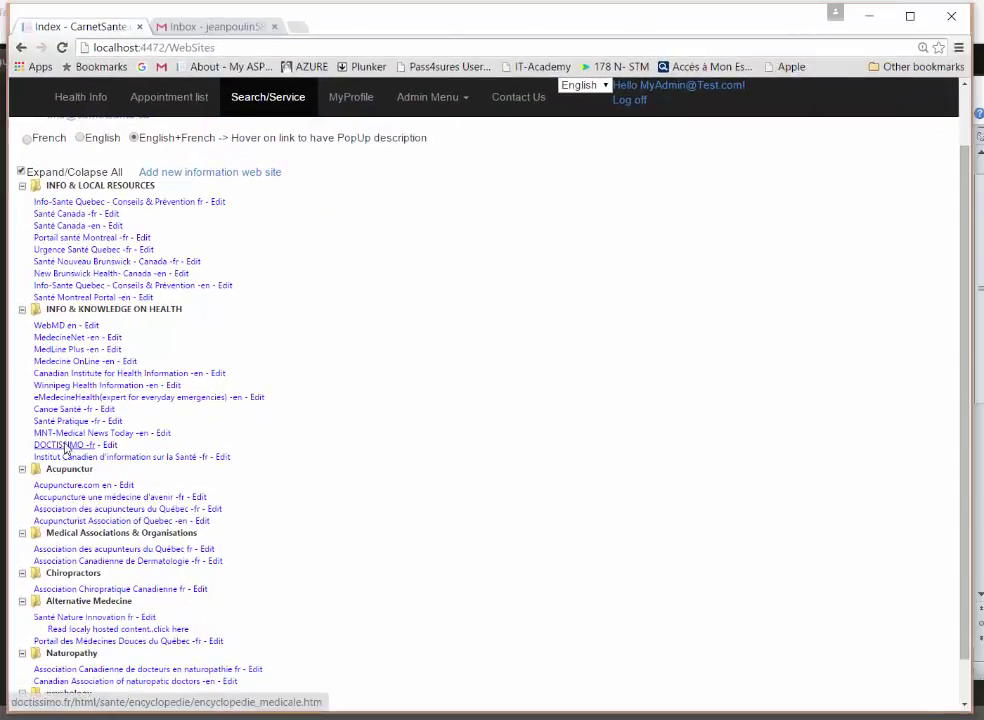
click(64, 446)
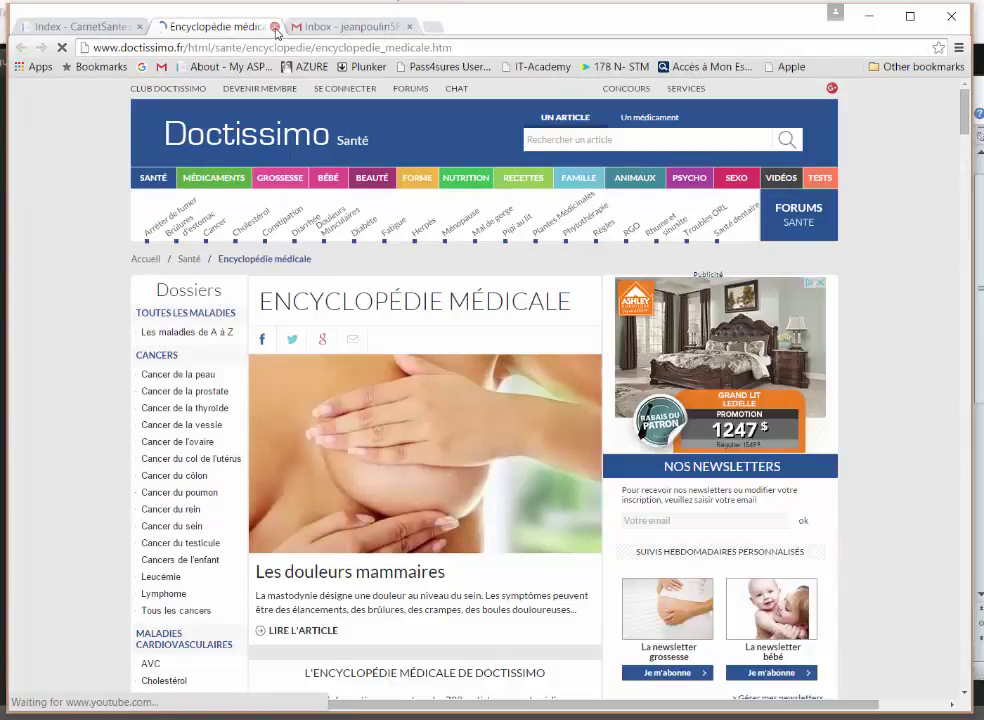
click(275, 27)
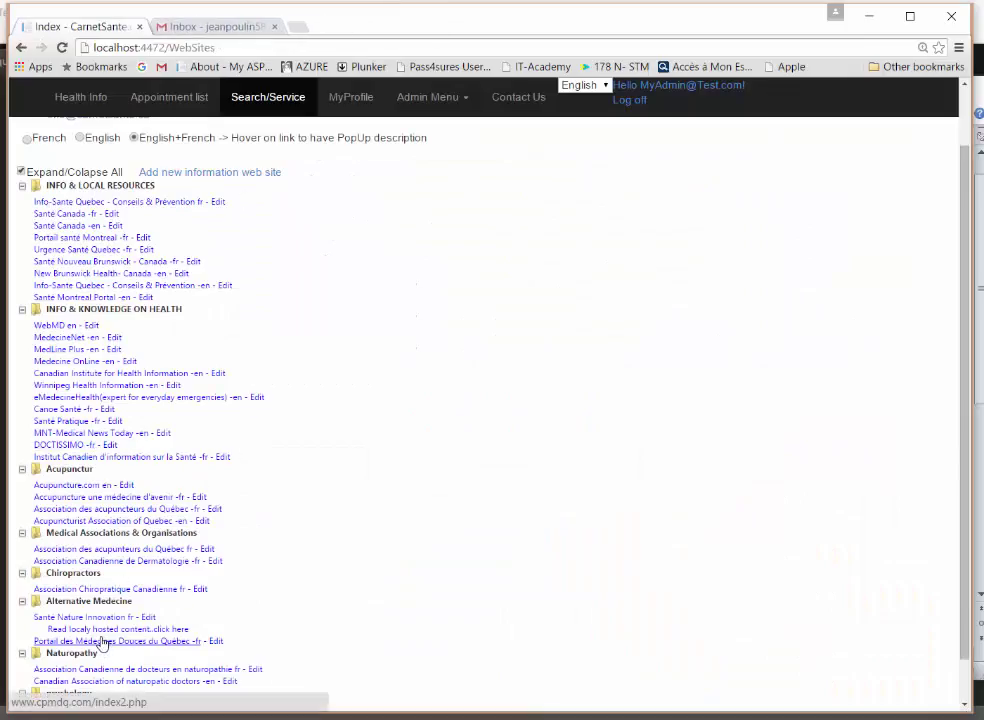
click(75, 487)
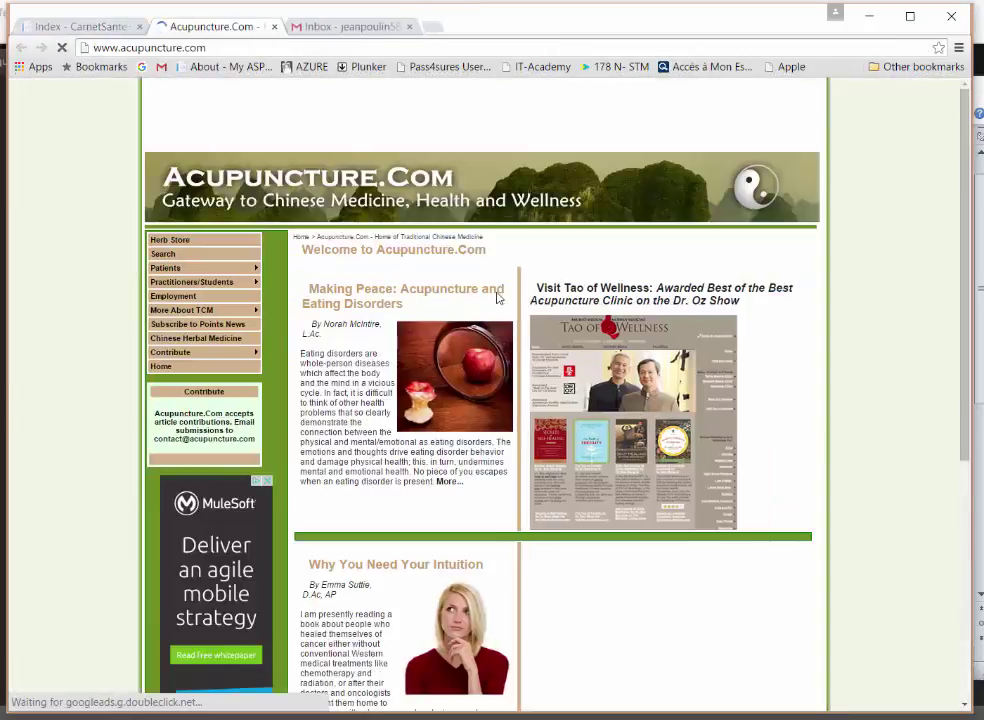
click(275, 27)
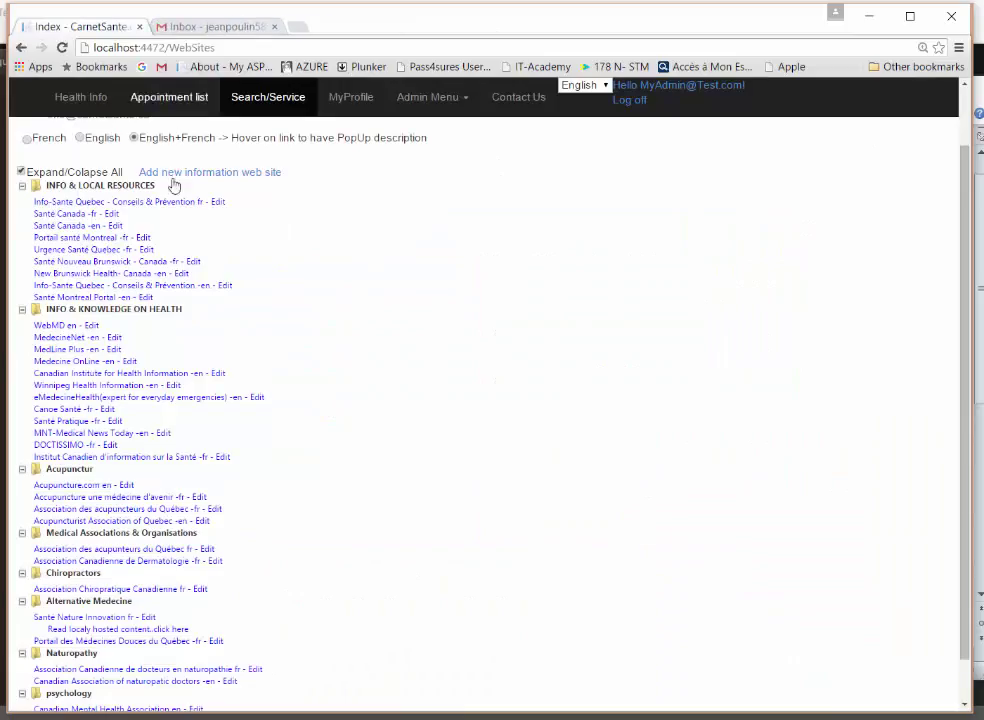
scroll(410, 347, up, 2)
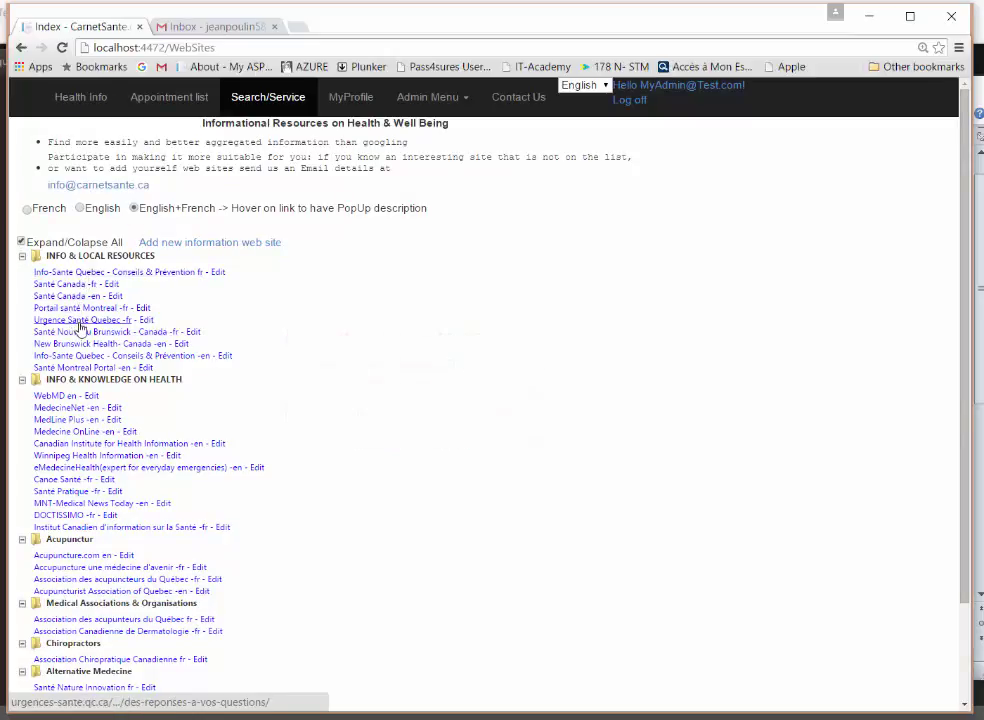
- Go through Appointment list and Search/Service to MyProfile, then select and deselect the clinical note's last lines
click(170, 100)
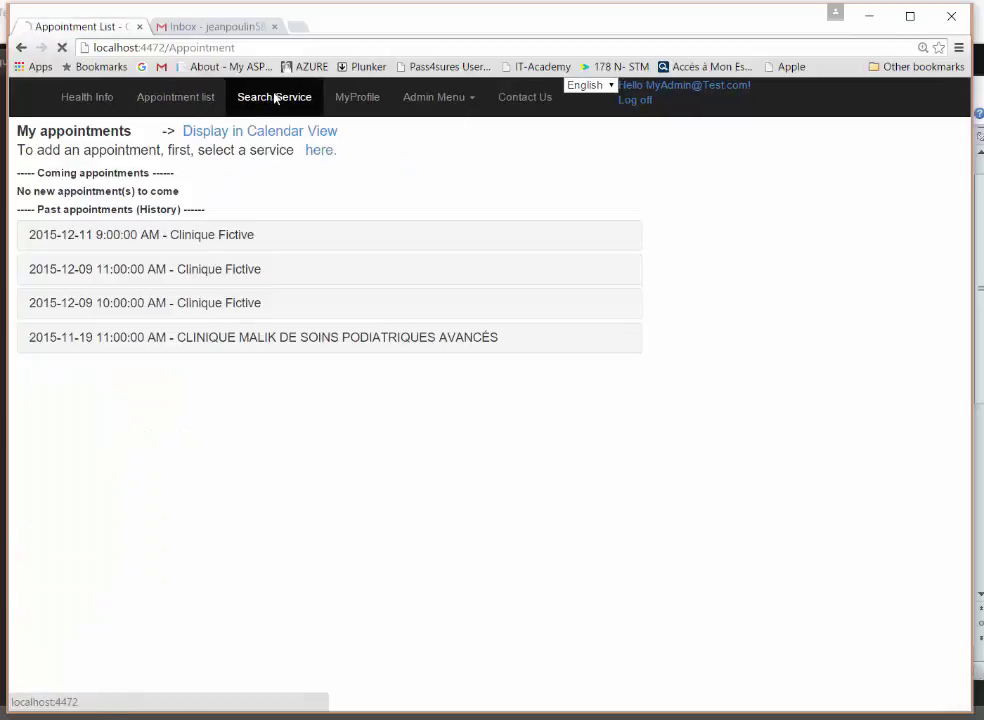
click(275, 97)
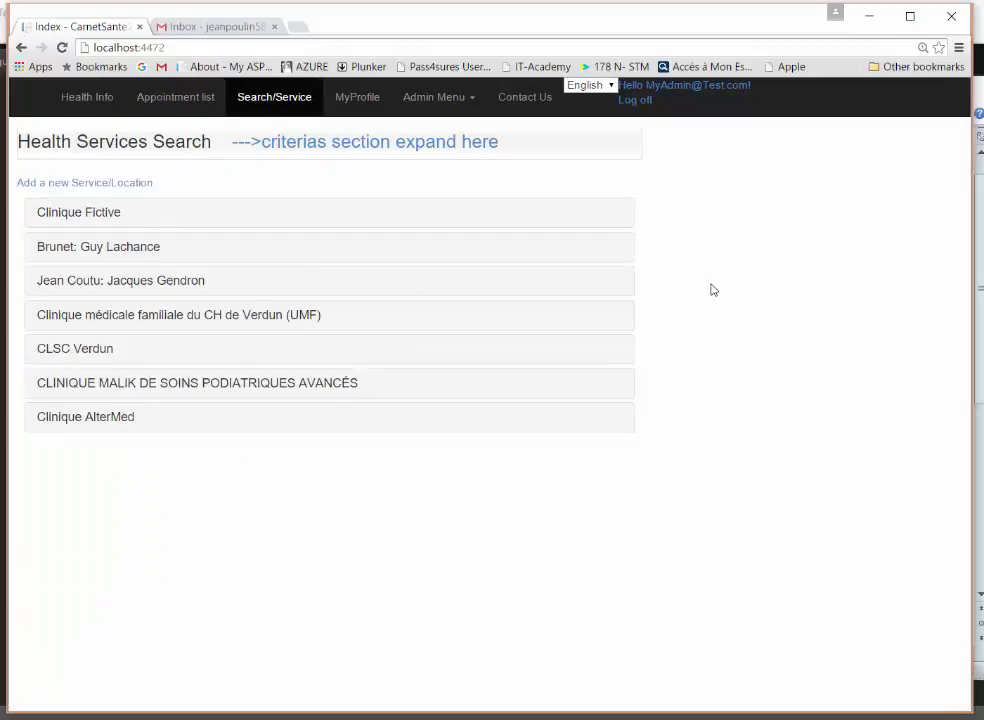
click(352, 97)
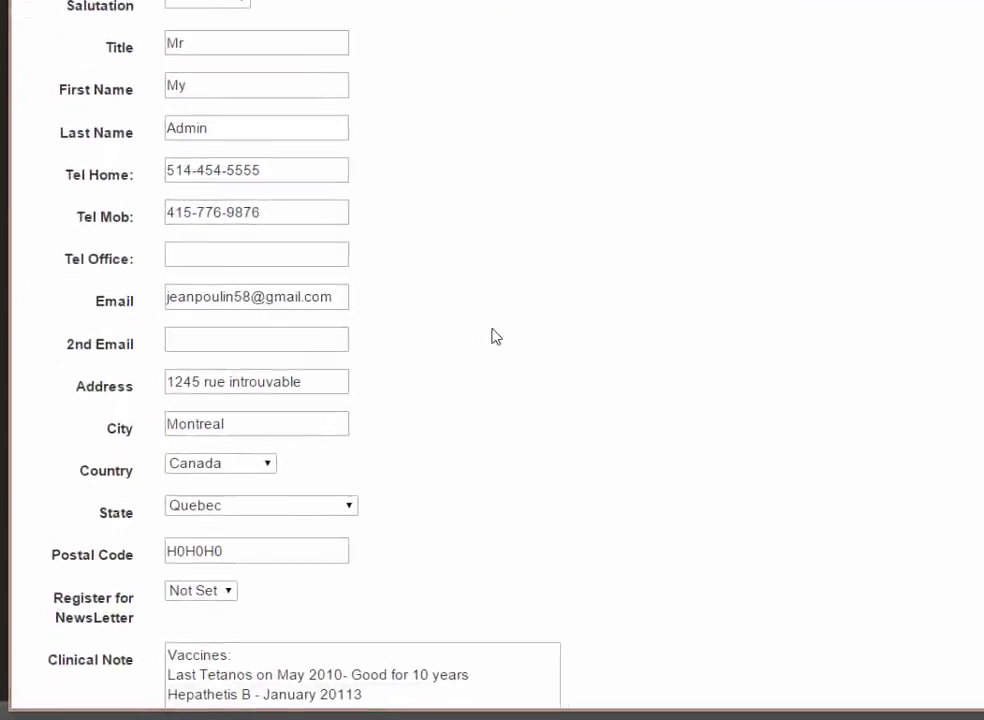
drag(168, 676, 419, 715)
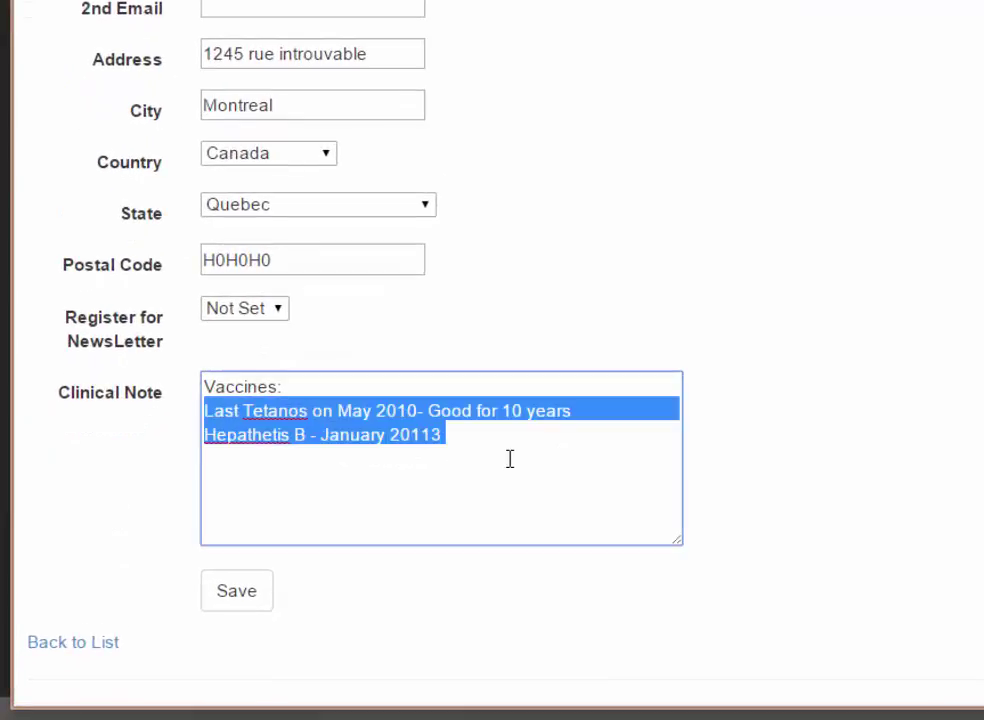
click(526, 465)
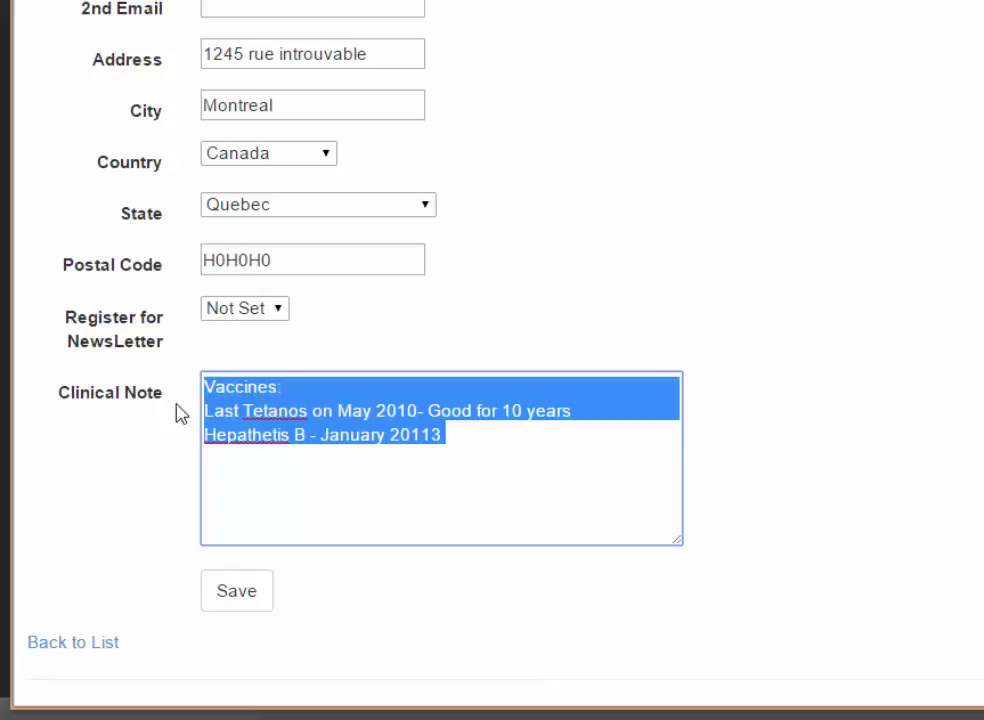
click(496, 433)
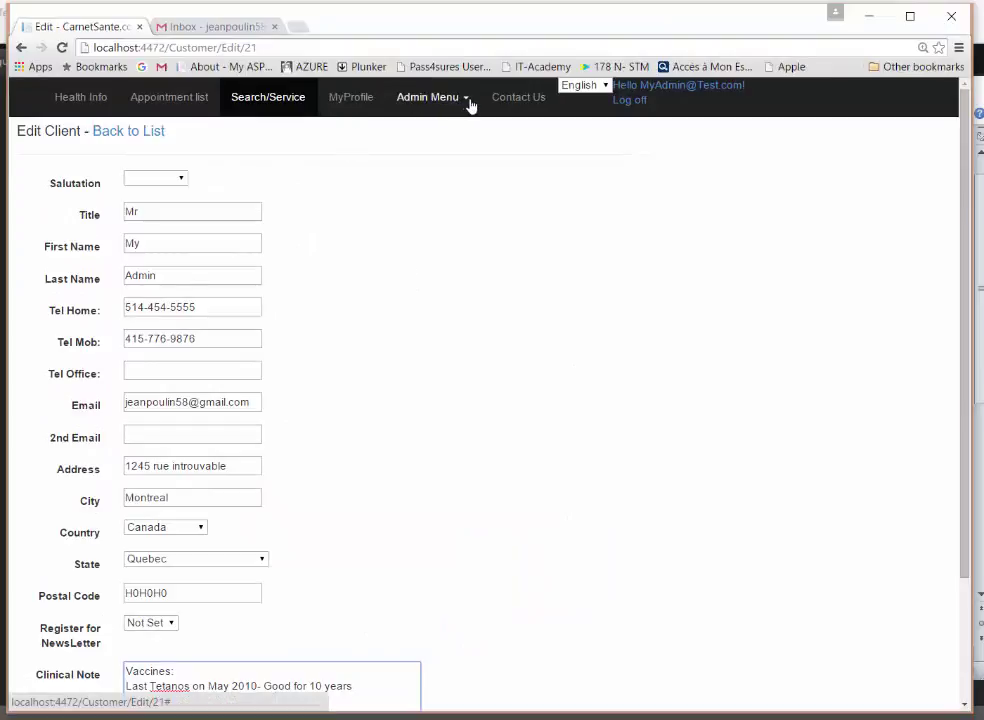
- Open Contact Us and highlight the contact instructions and the site's contact email address
click(519, 101)
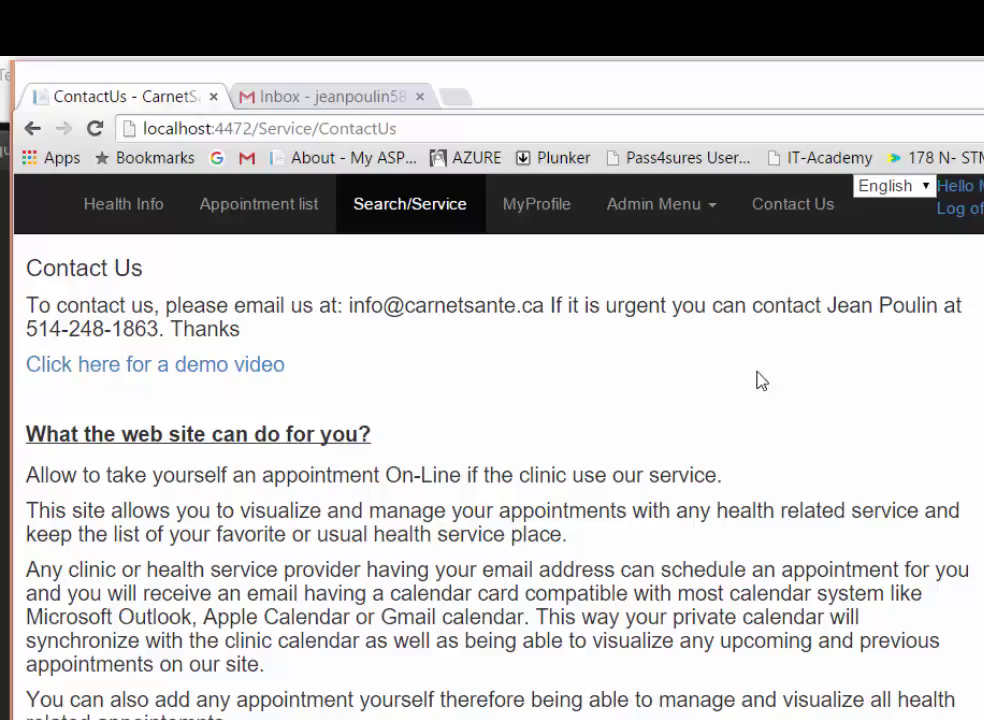
drag(154, 325, 40, 185)
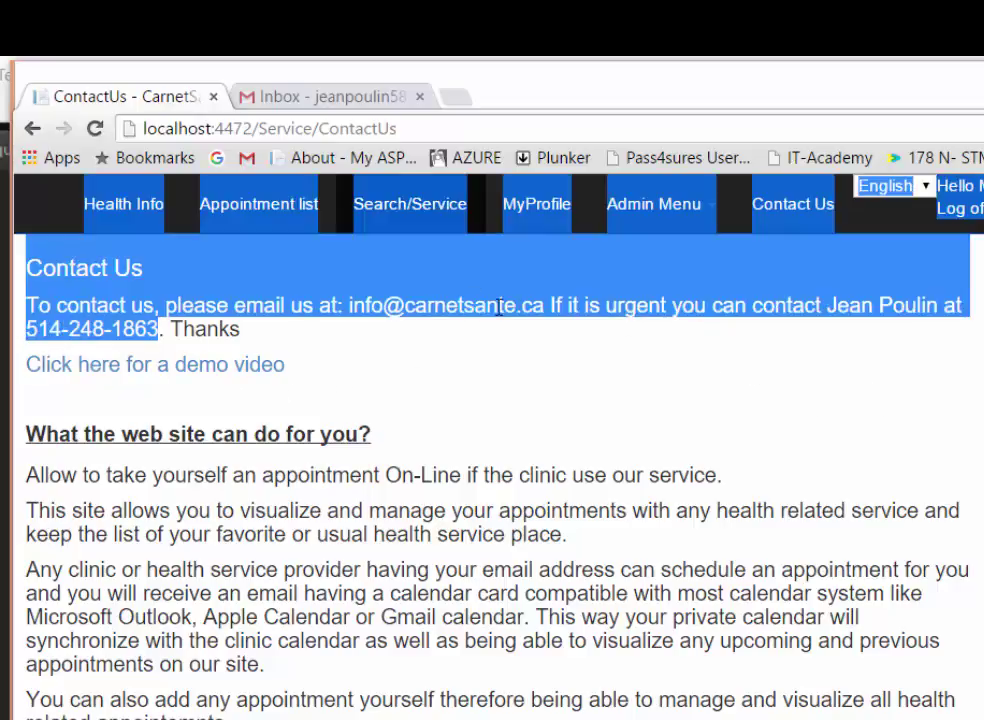
click(808, 358)
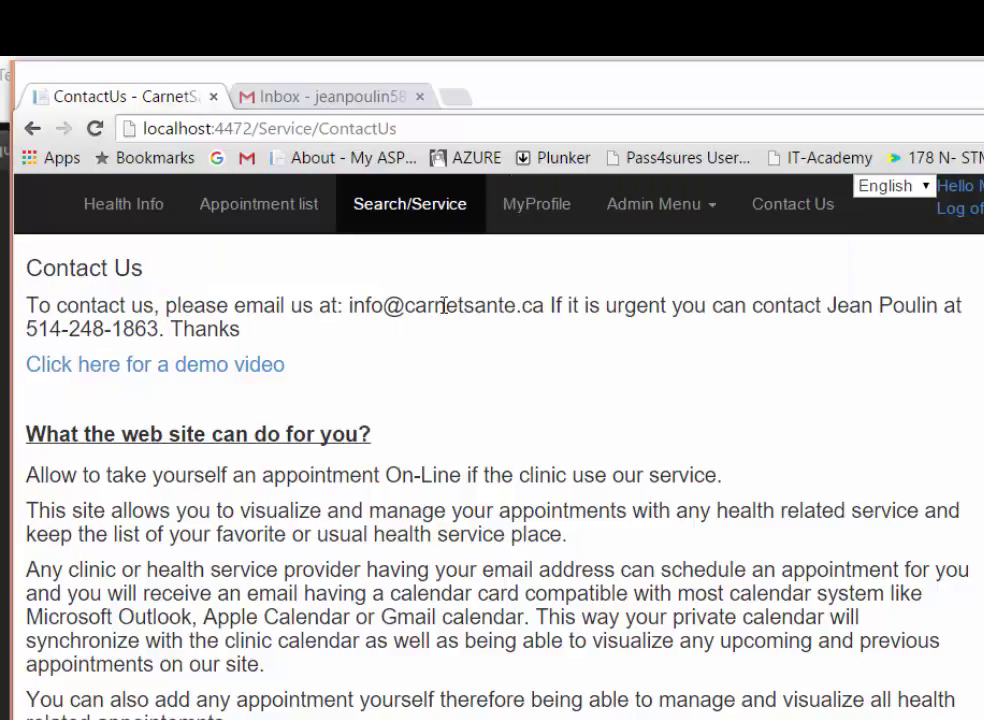
drag(349, 306, 516, 306)
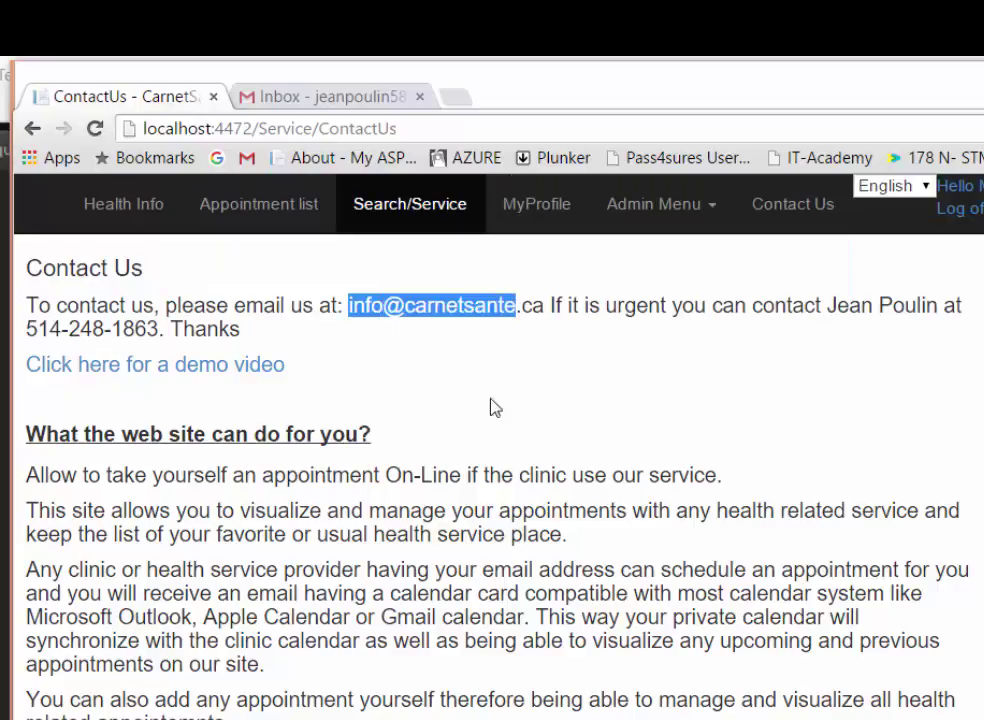
click(340, 597)
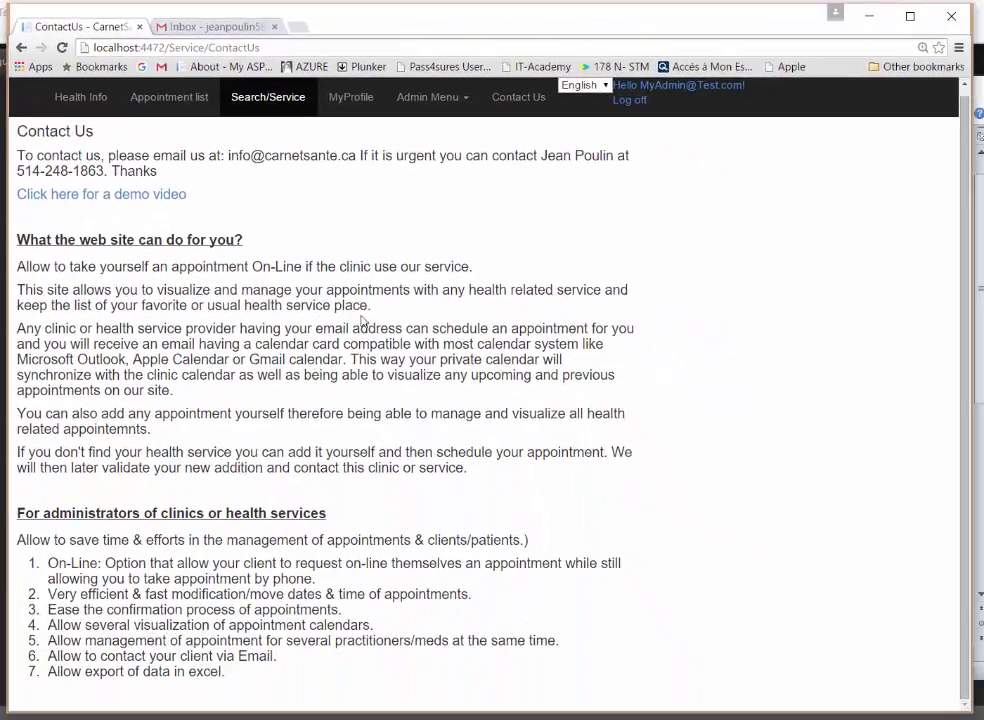
click(466, 103)
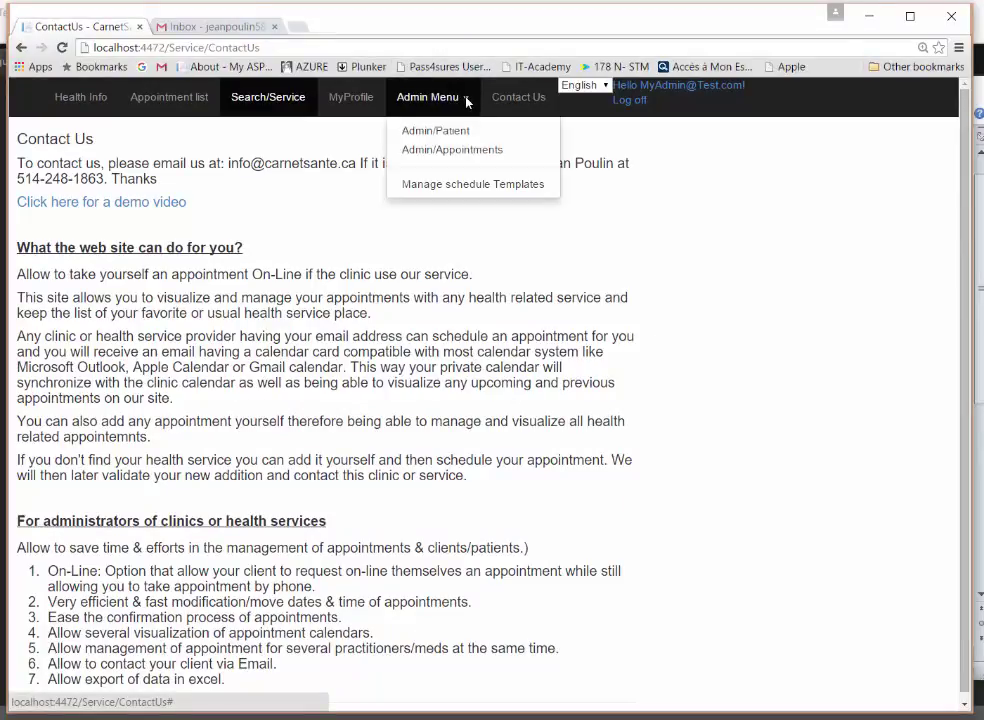
- Open Admin/Appointments and switch the appointment list to the Dec 13–19 week calendar view
click(458, 152)
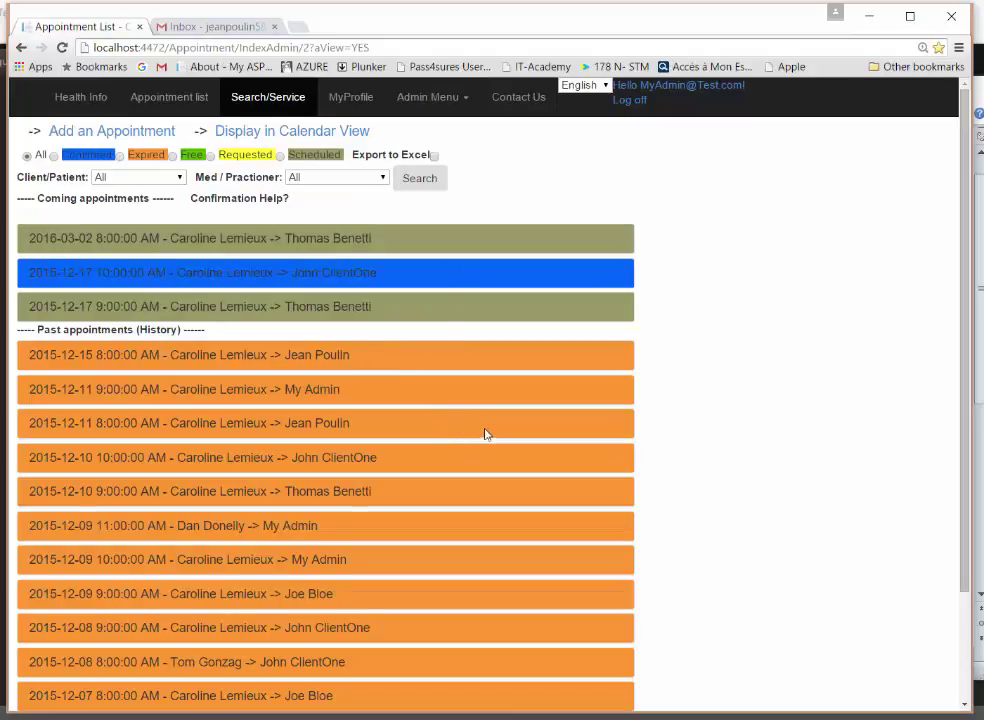
drag(57, 331, 118, 337)
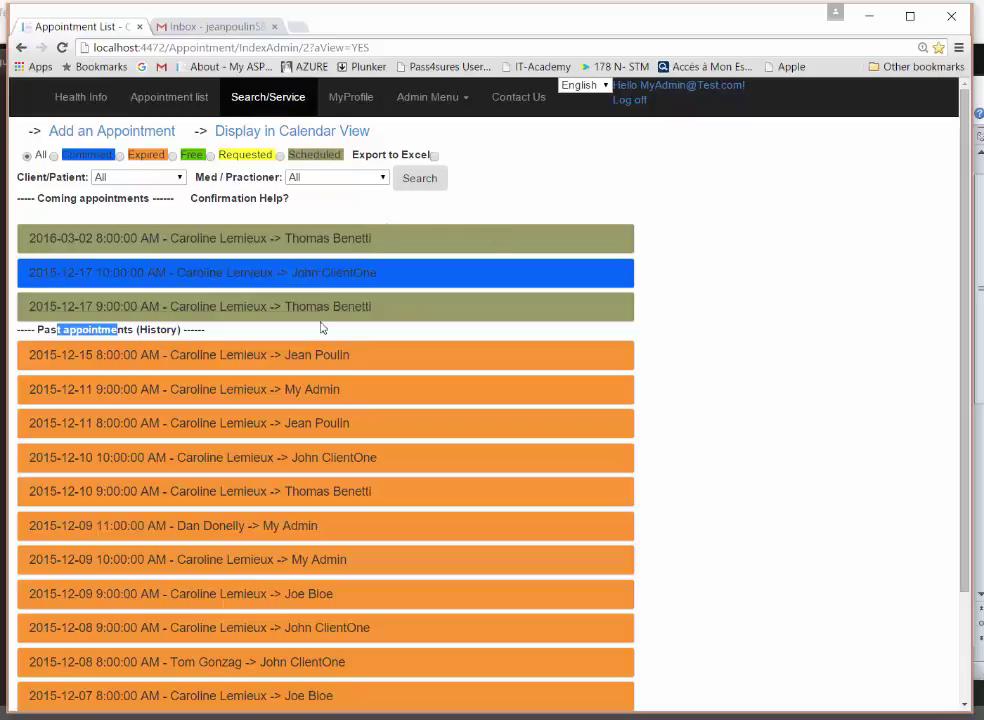
click(352, 140)
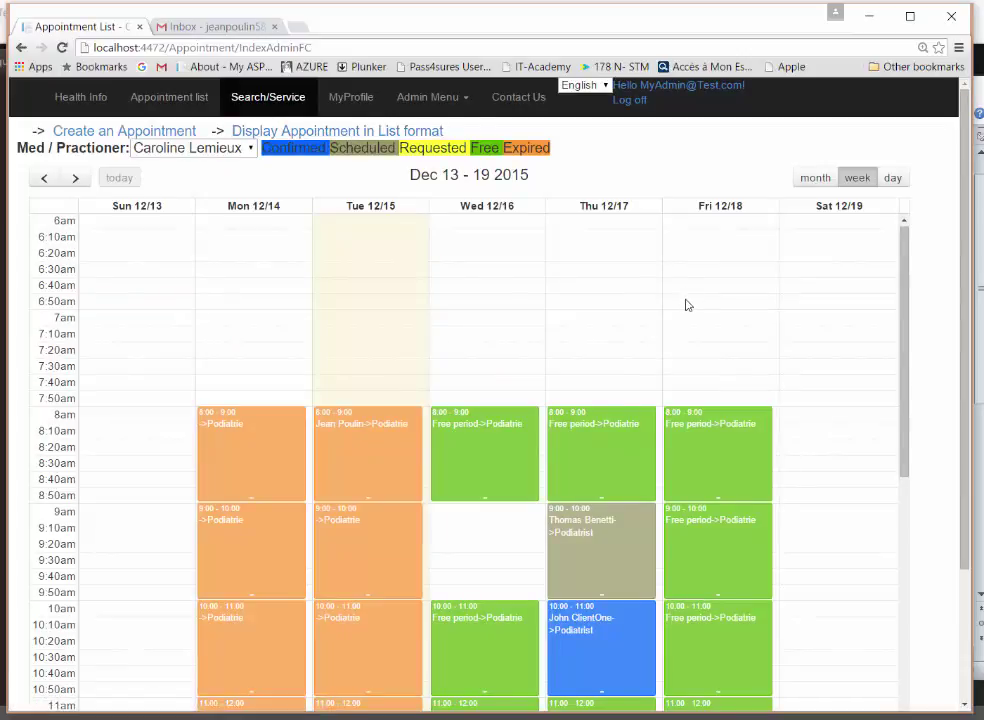
drag(905, 372, 916, 424)
mouse_move(459, 263)
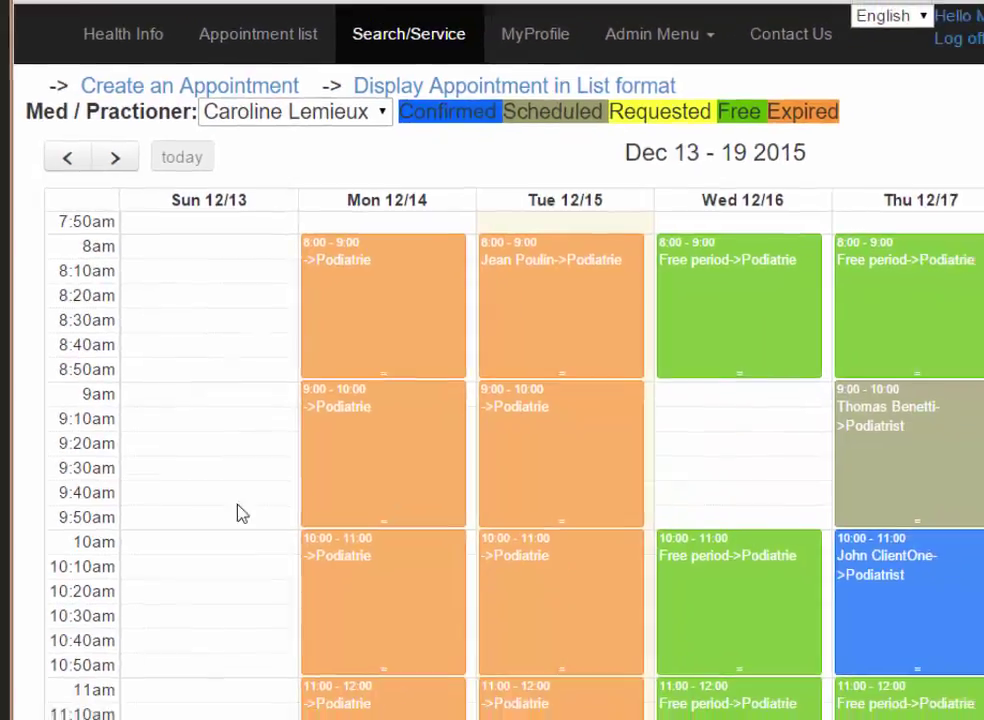
scroll(237, 513, up, 2)
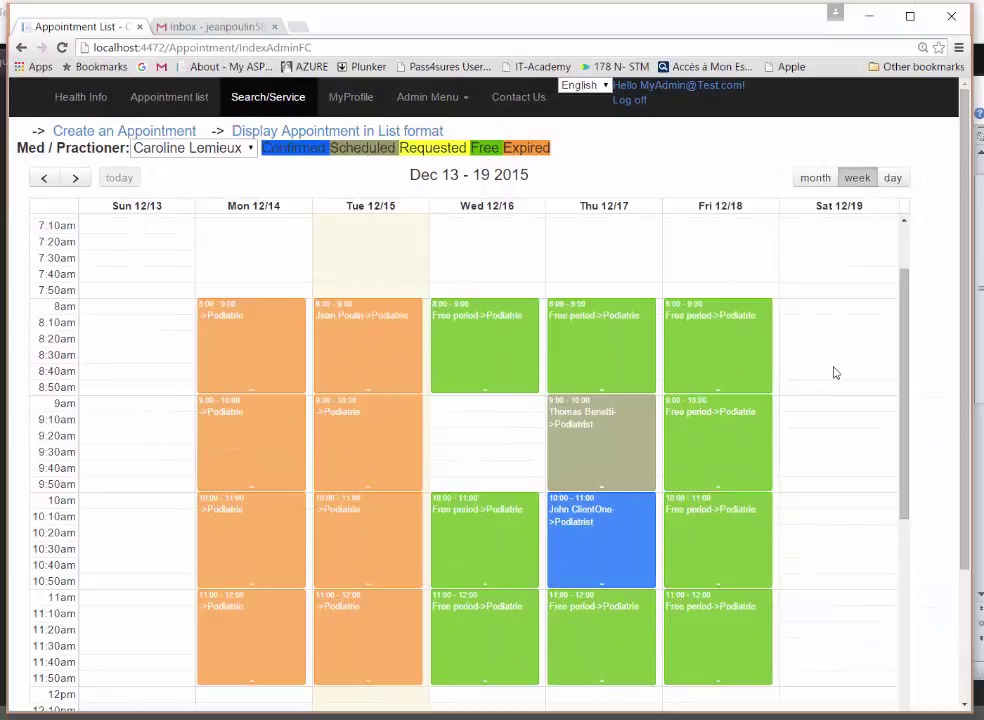
- Inspect the calendar events, then return to the Health Services Search list of seven services
mouse_move(468, 329)
mouse_move(629, 333)
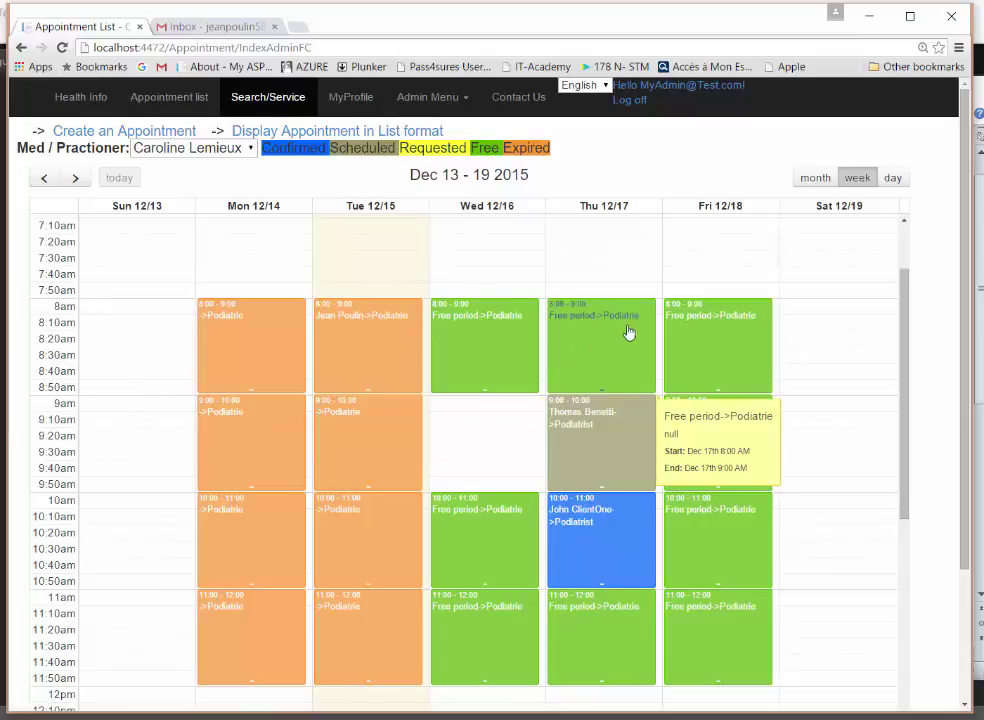
mouse_move(529, 356)
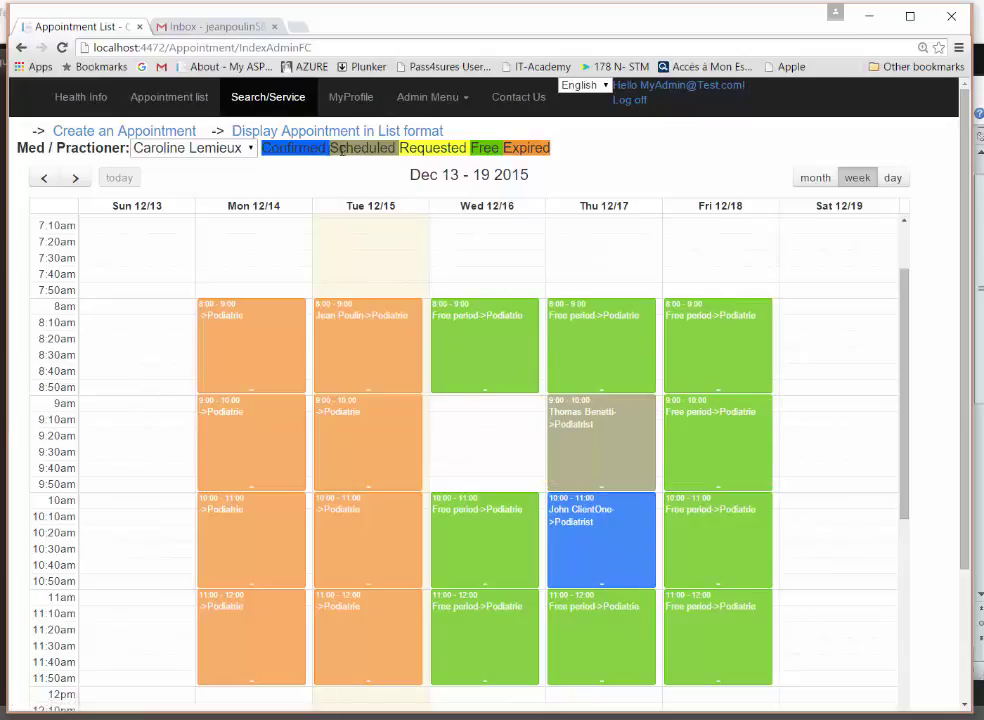
mouse_move(615, 556)
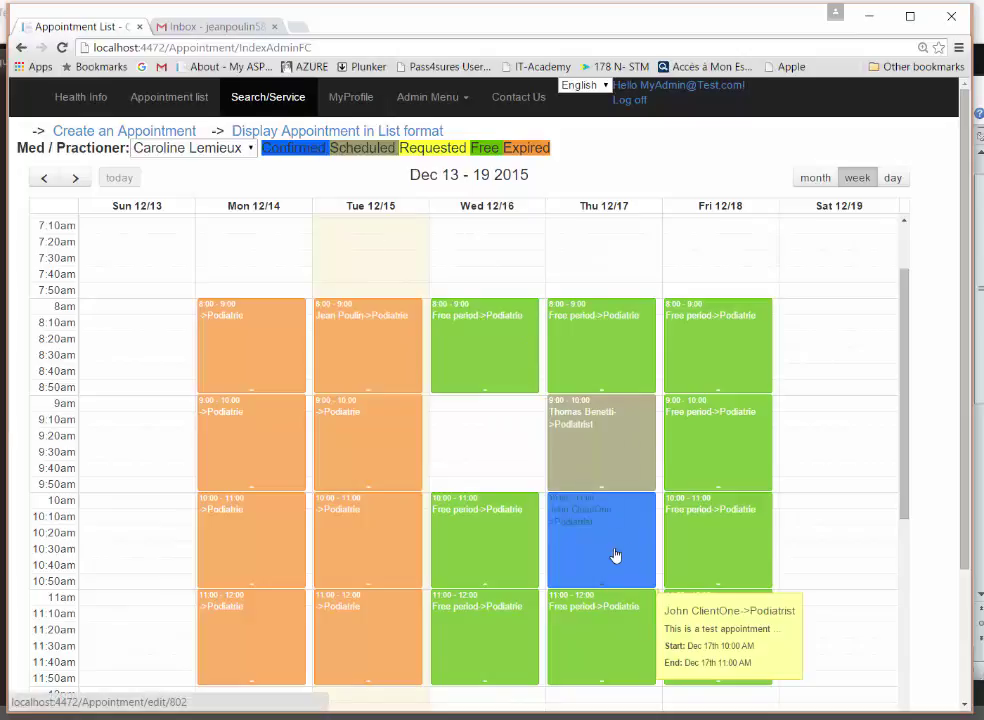
mouse_move(601, 440)
mouse_move(619, 421)
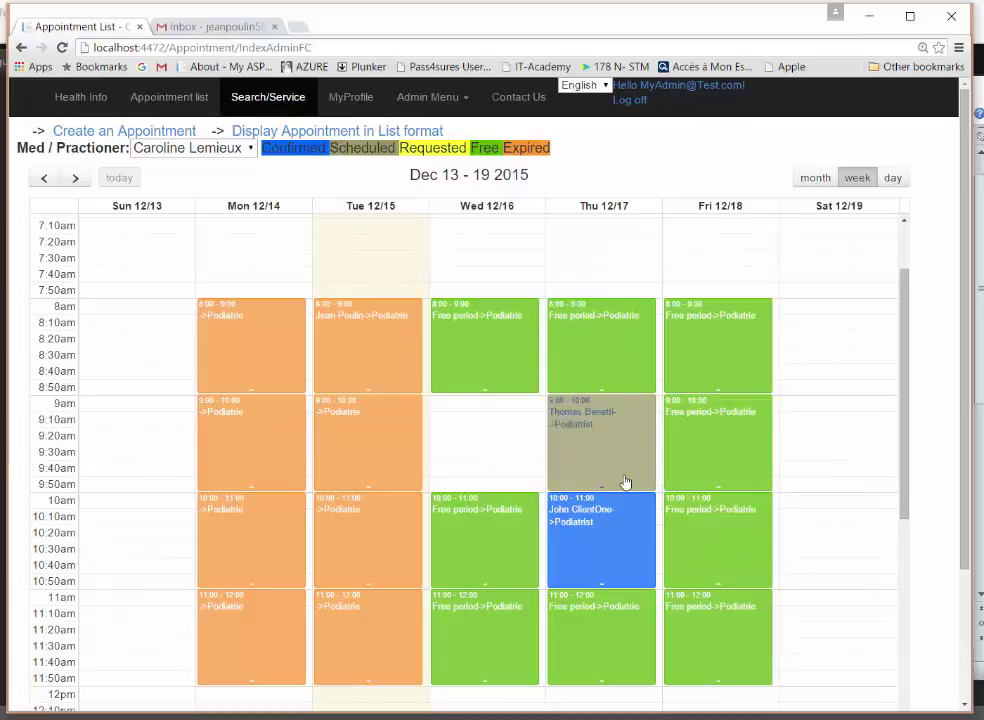
click(259, 102)
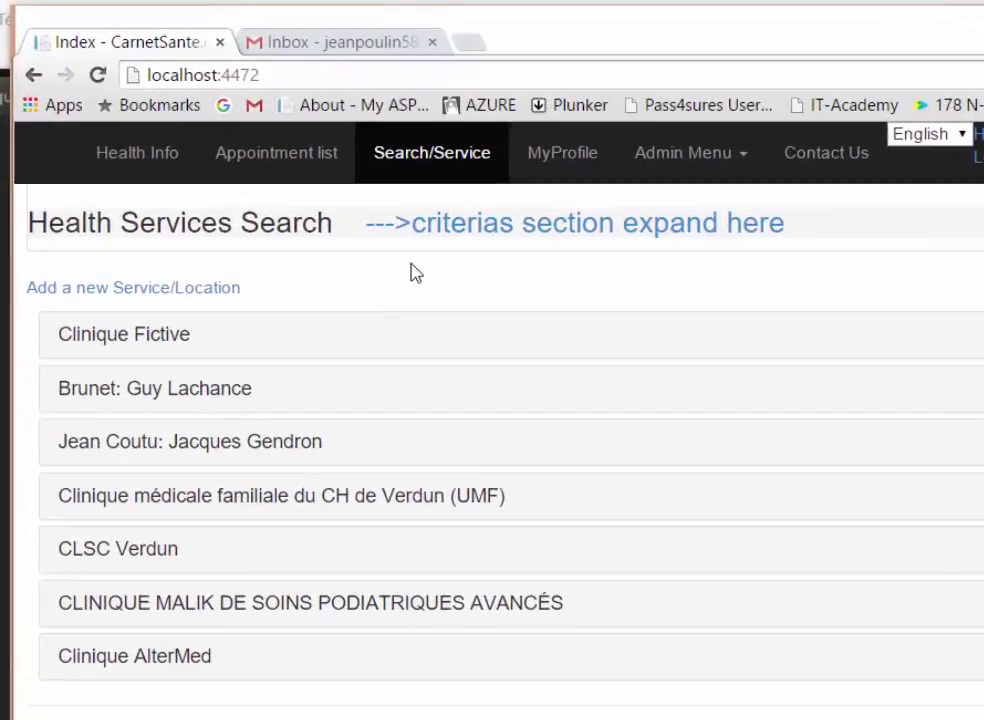
- Expand Clinique Fictive's details and start an online appointment request there with the podiatrist
click(152, 338)
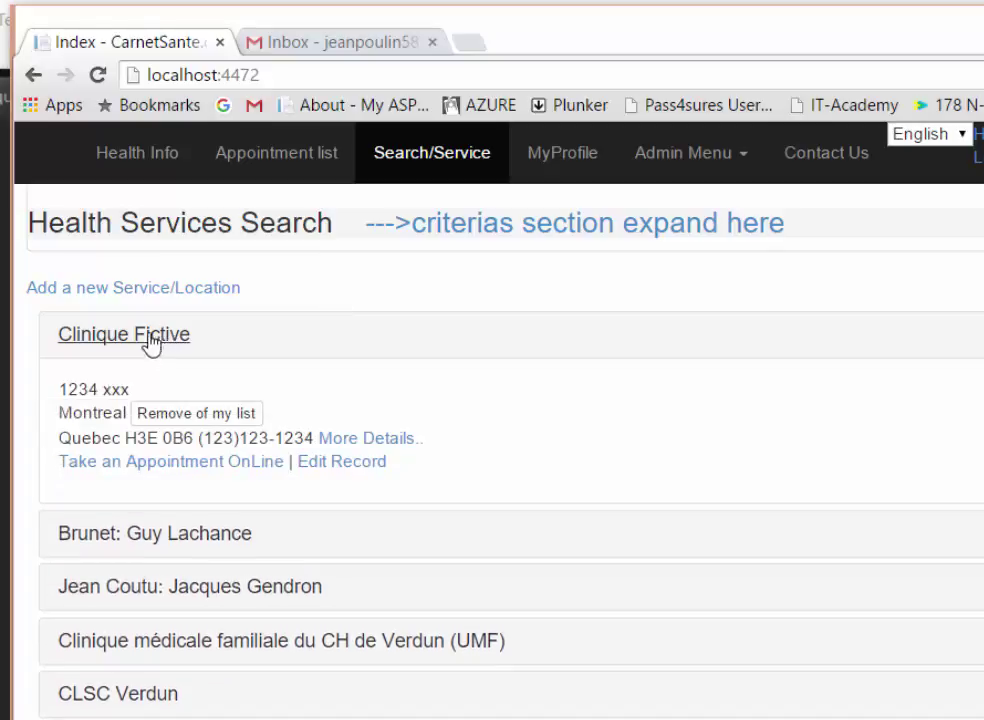
click(150, 345)
click(152, 342)
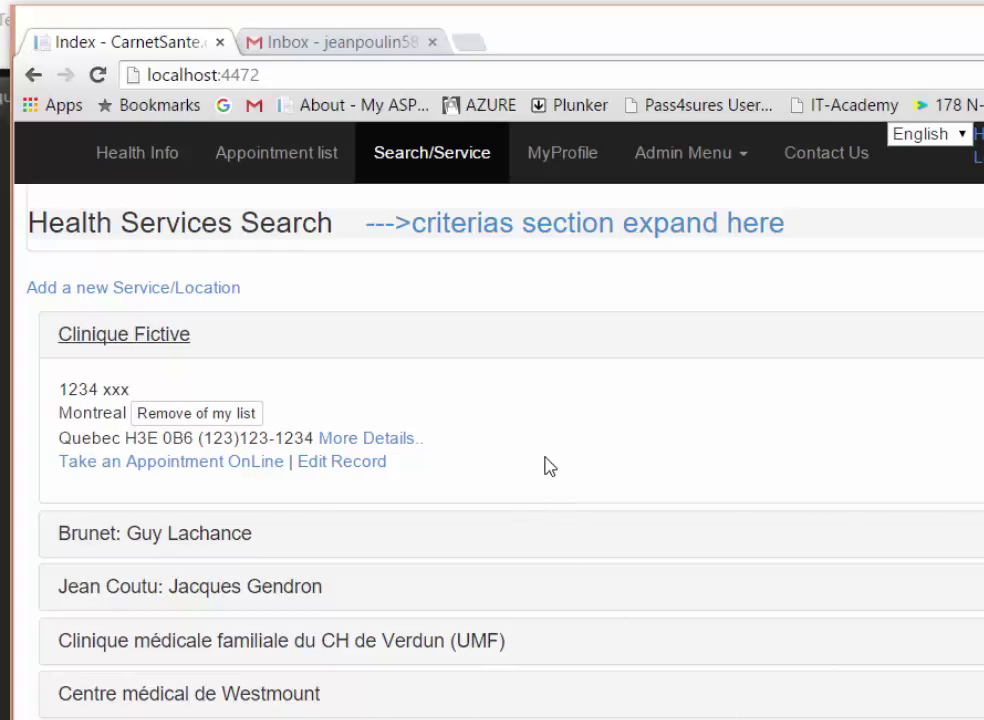
click(195, 463)
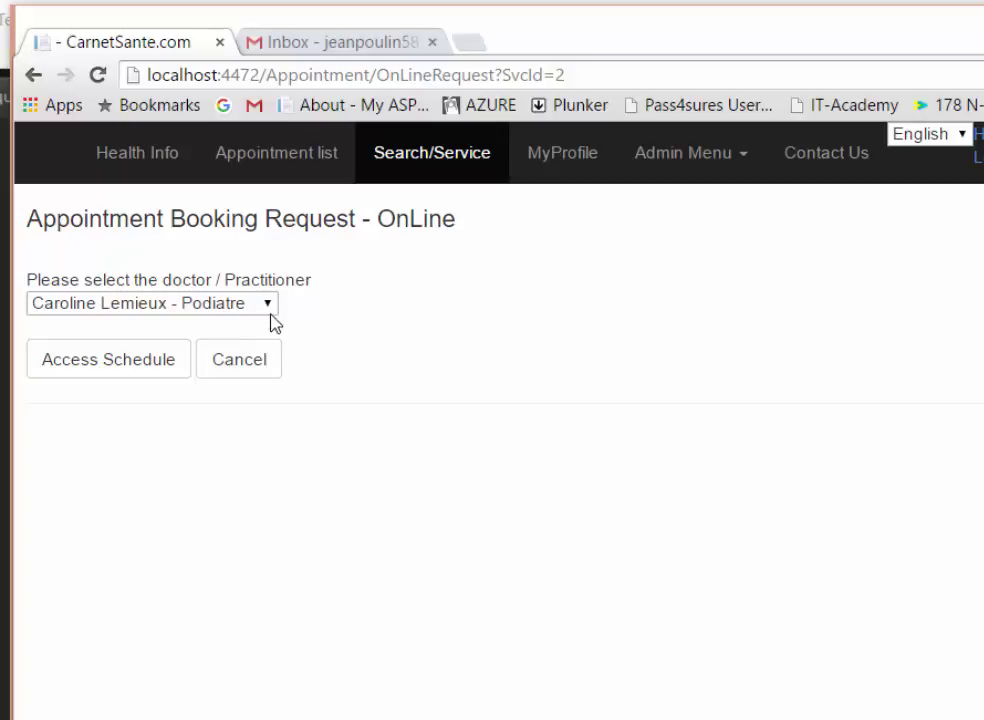
- Keep the podiatrist, load her weekly schedule and request the free Fri 12/18 8:00 slot
click(271, 310)
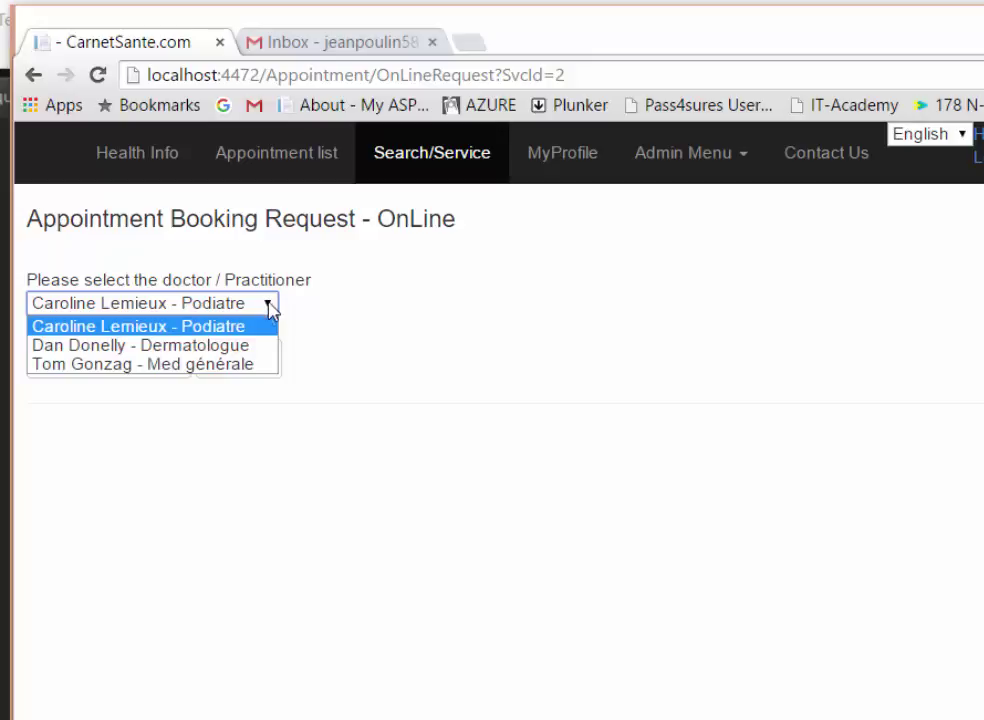
click(271, 310)
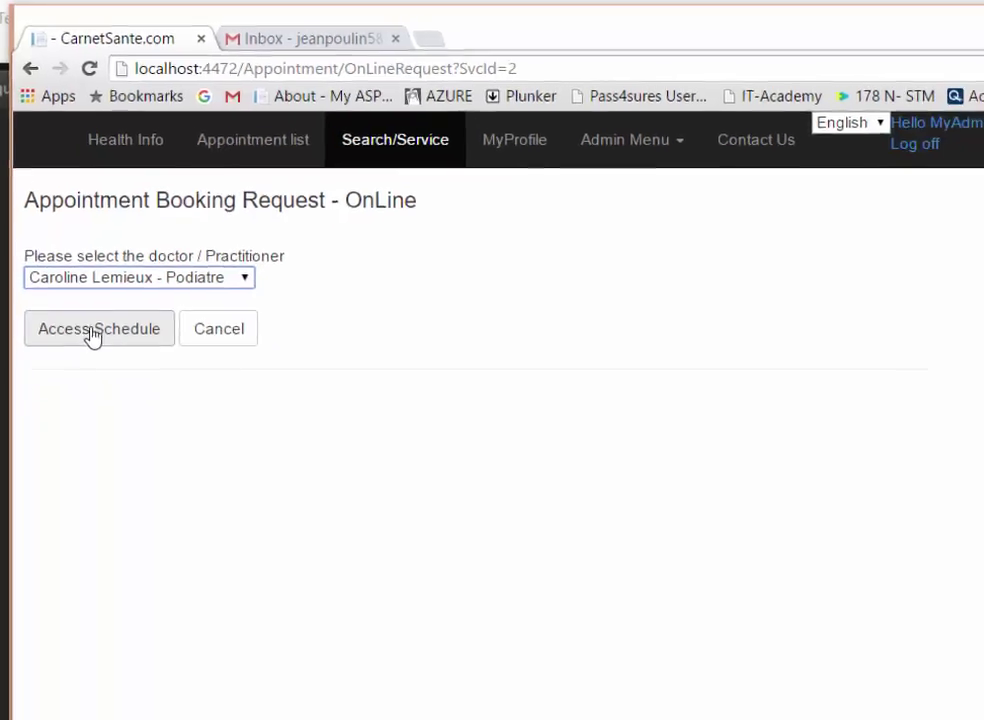
click(78, 231)
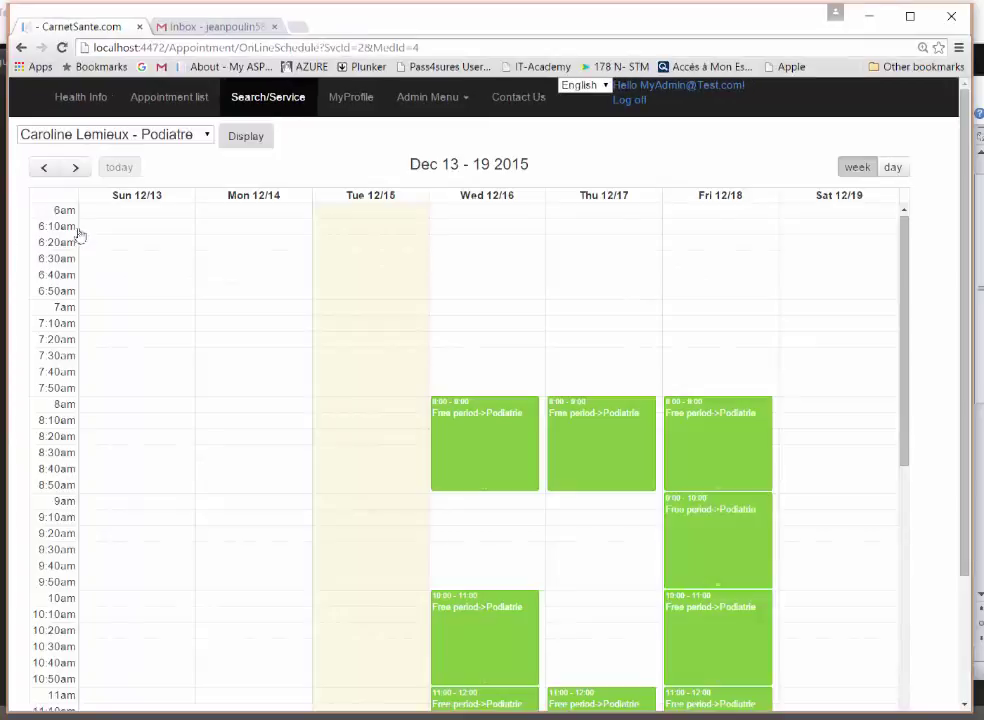
scroll(828, 450, down, 3)
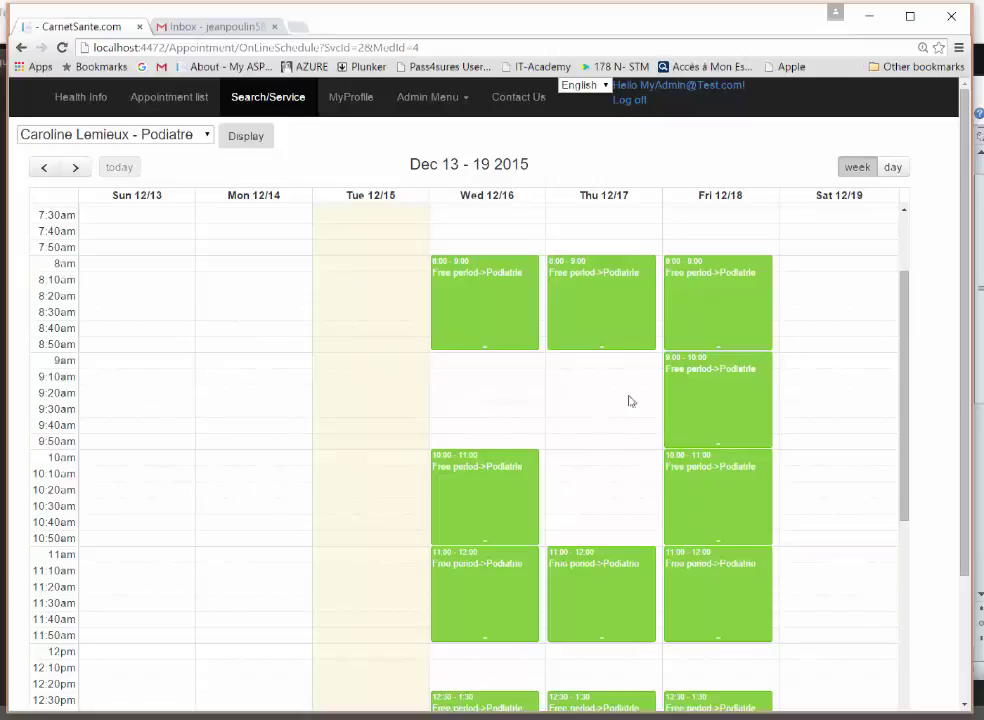
click(725, 308)
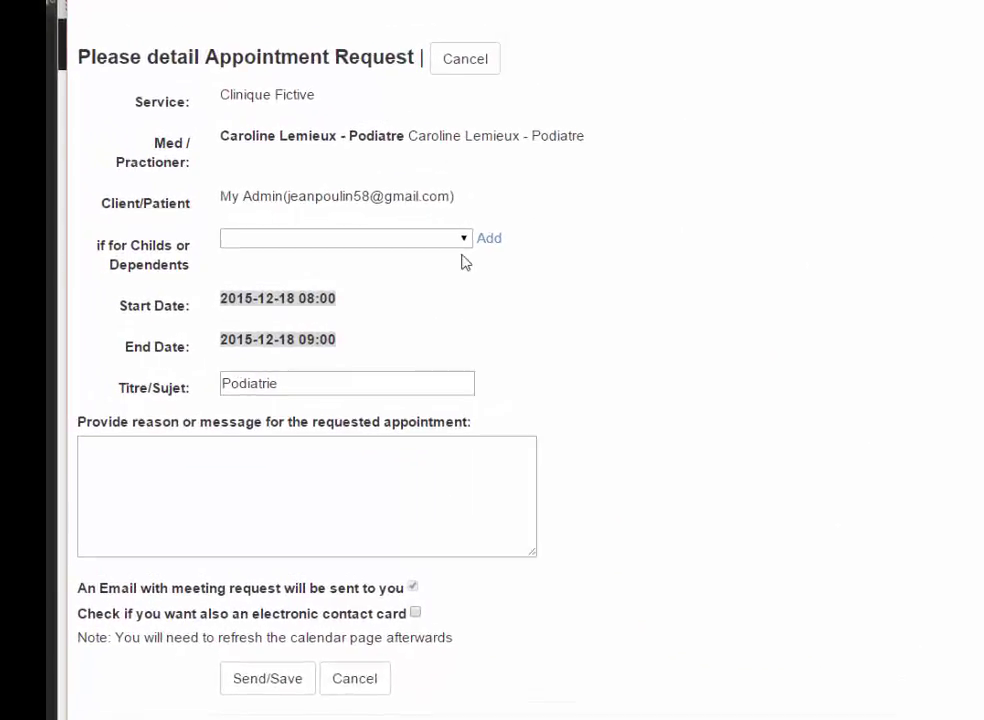
- Book the request for an existing dependent, discarding the new-dependent form
click(464, 240)
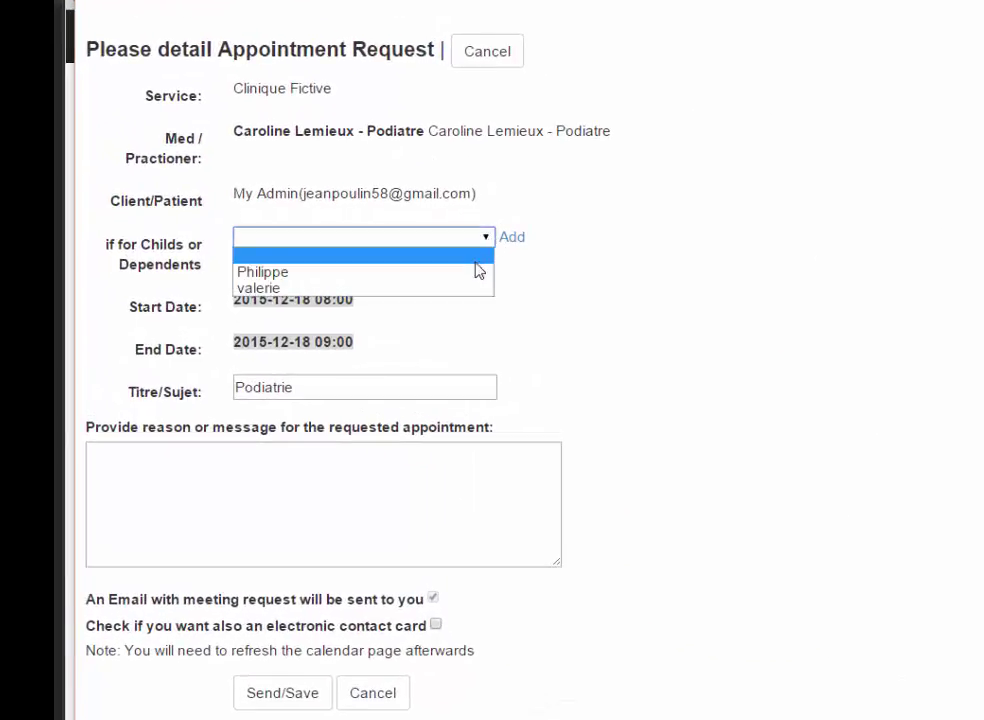
click(585, 197)
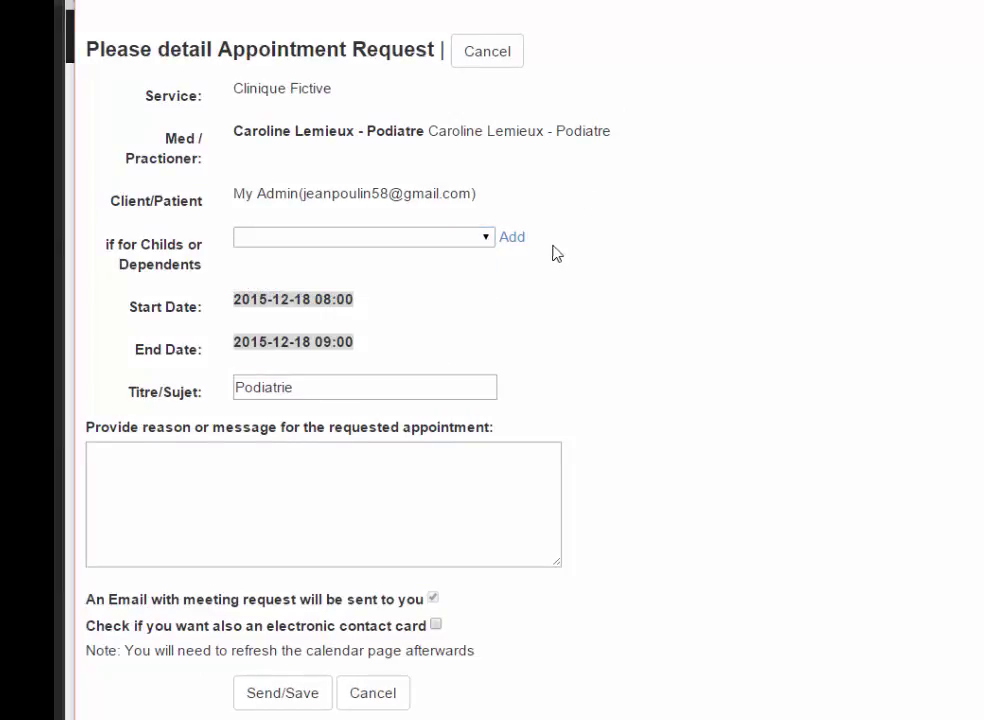
click(510, 238)
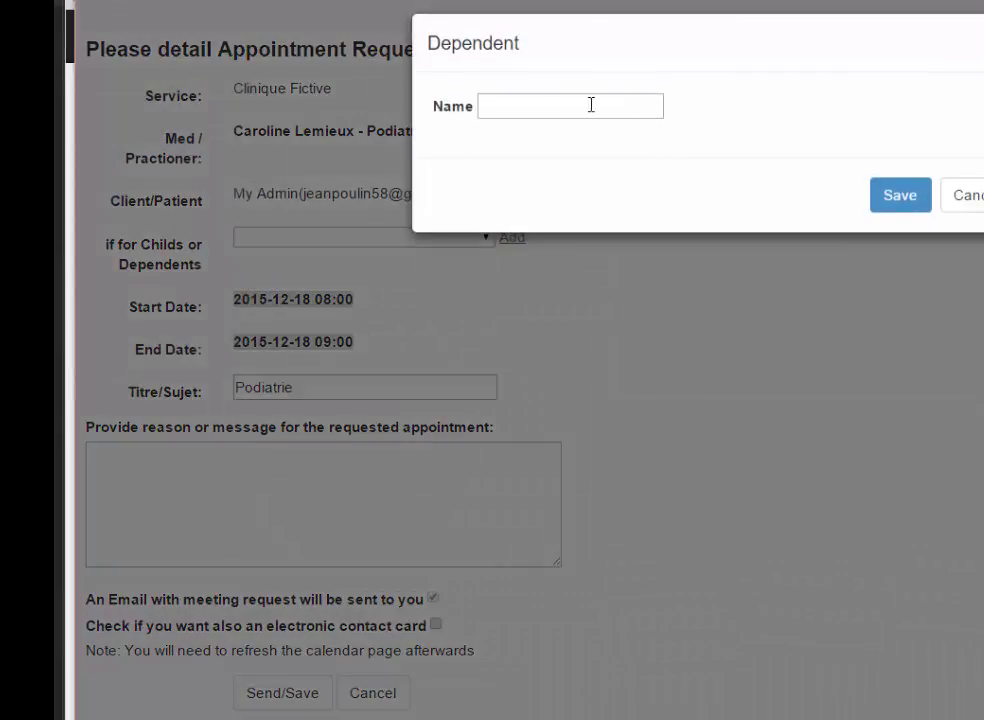
click(978, 208)
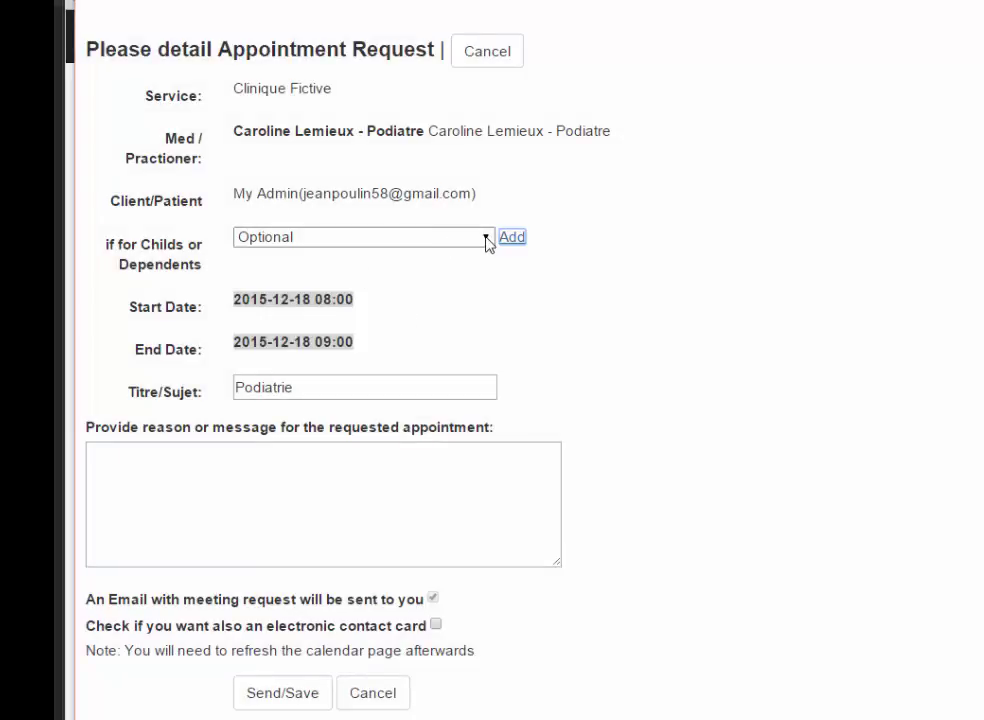
click(488, 242)
click(461, 271)
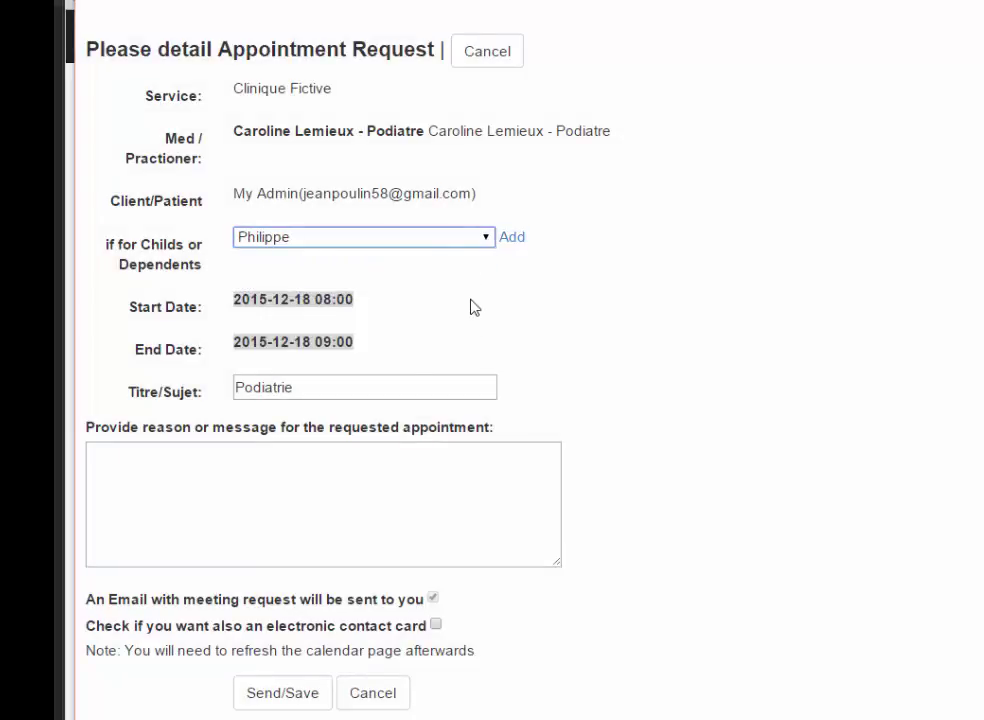
- Write the message 'First appointment .blabla I reference from my personnal docto', request a contact card, and send
click(352, 497)
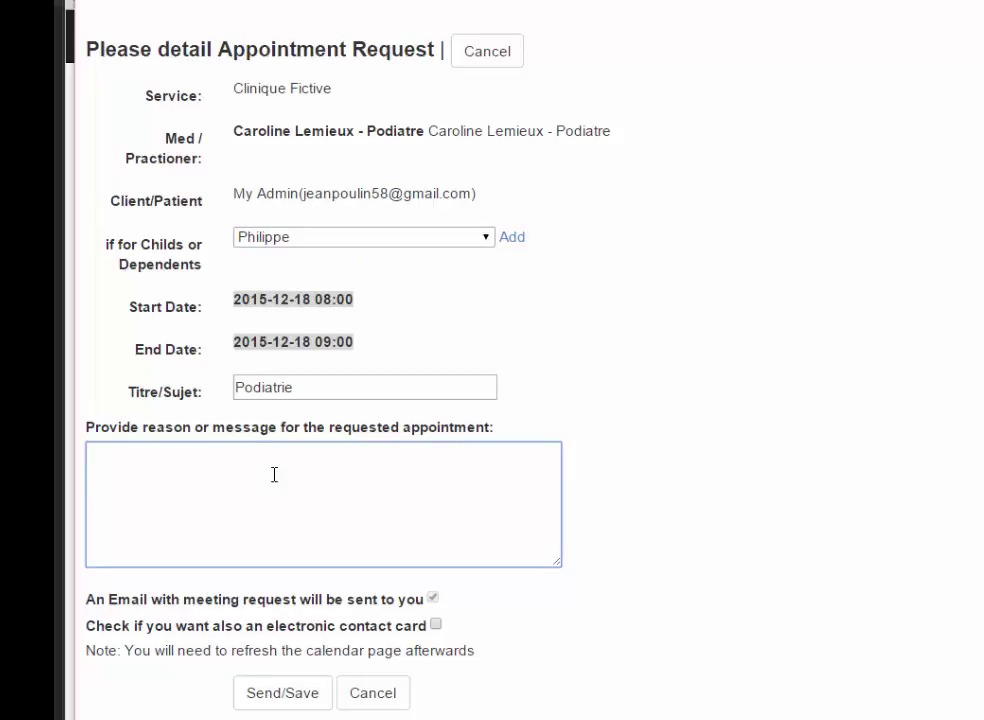
text(First appointment )
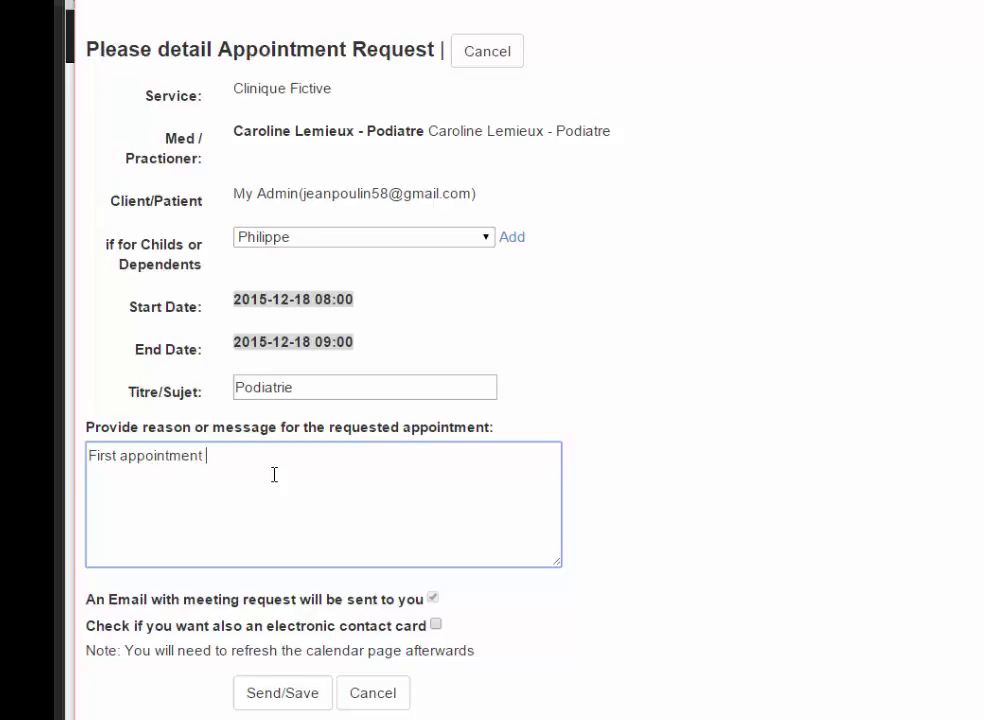
text(.blabla I reference fr)
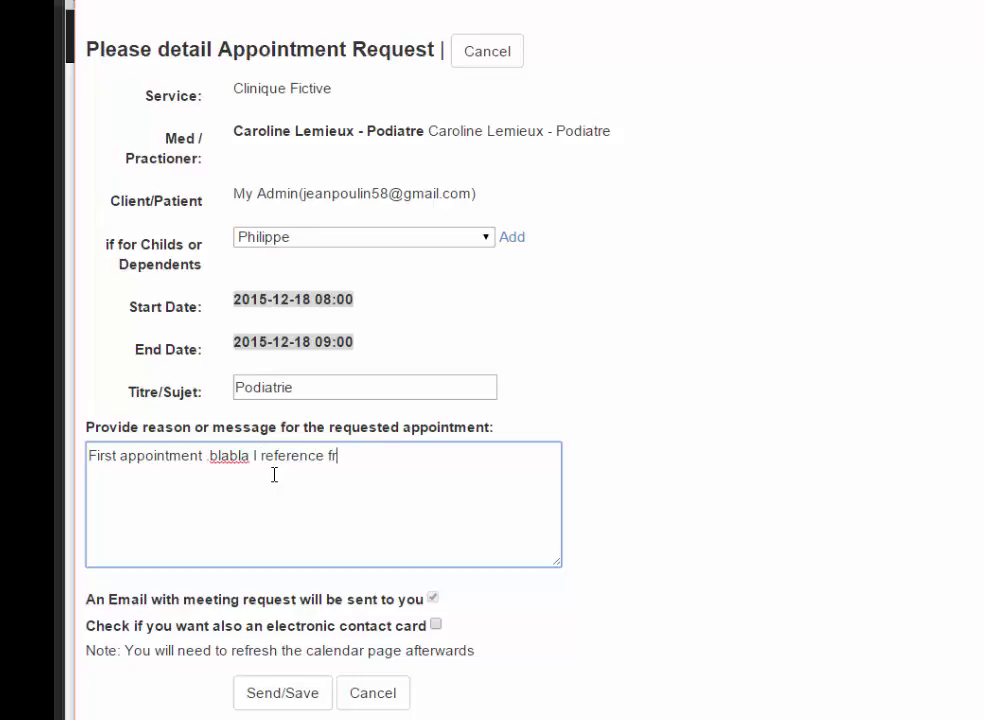
text(om my personn)
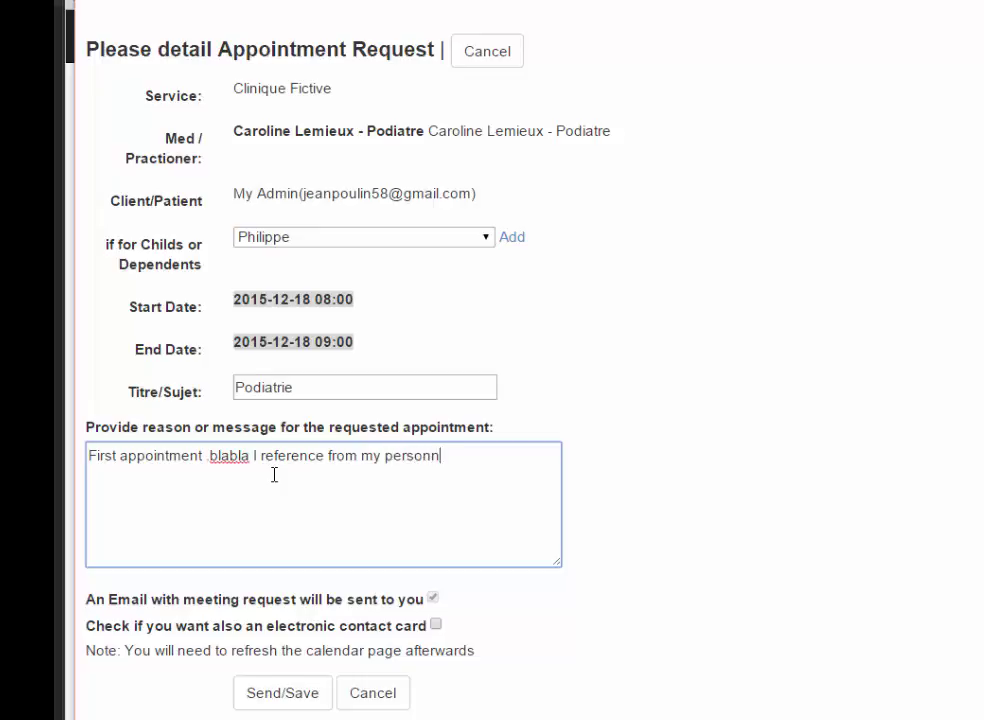
text(al doctor)
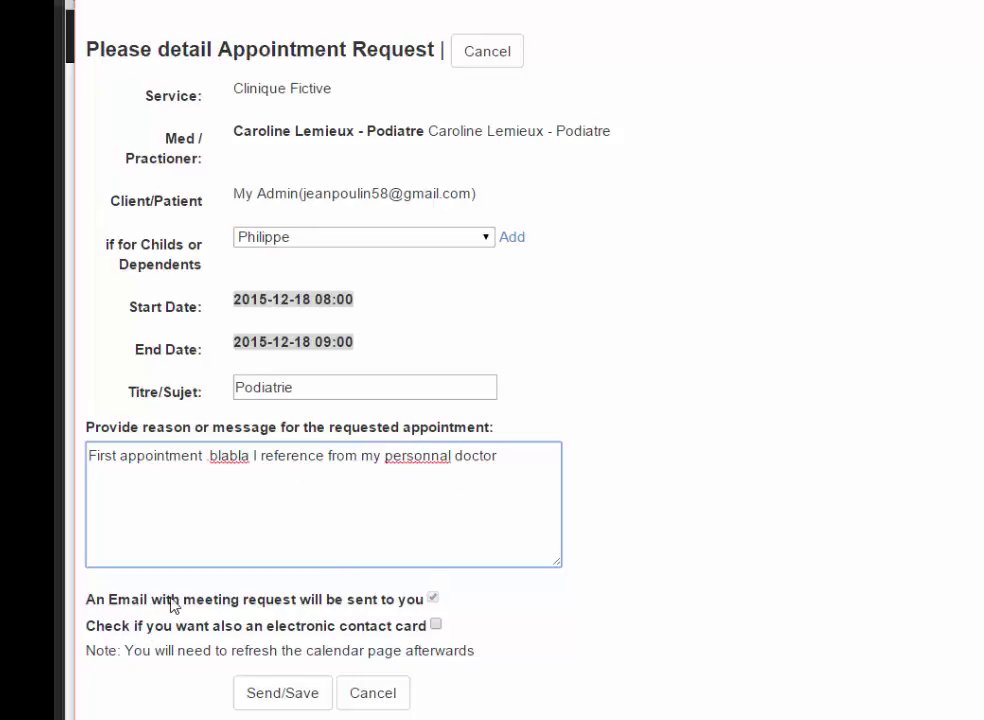
click(436, 626)
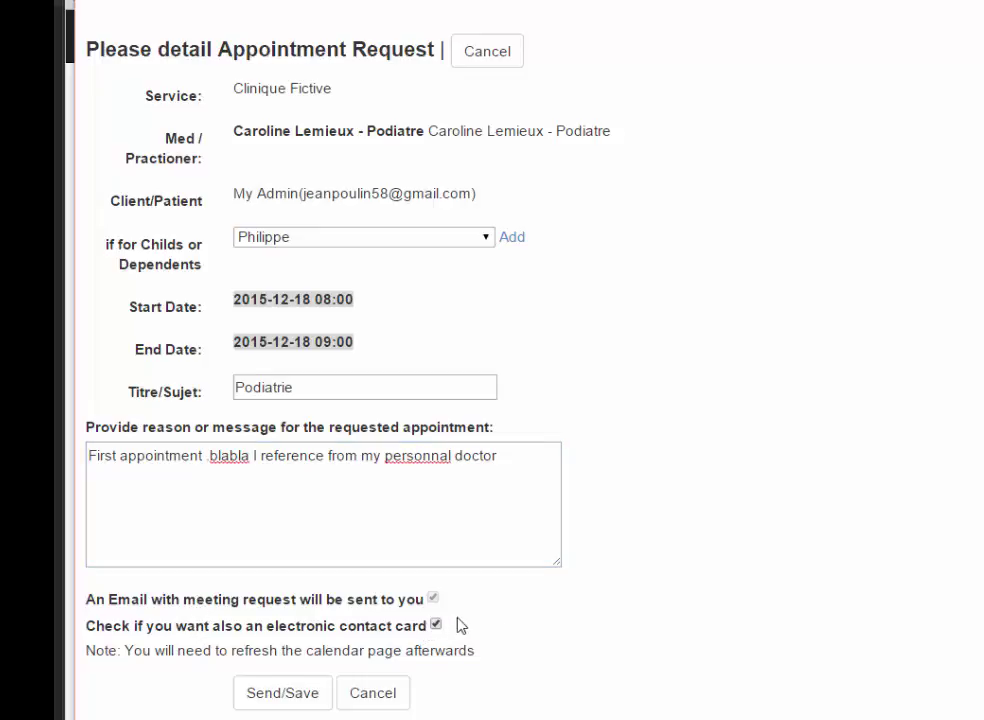
click(282, 692)
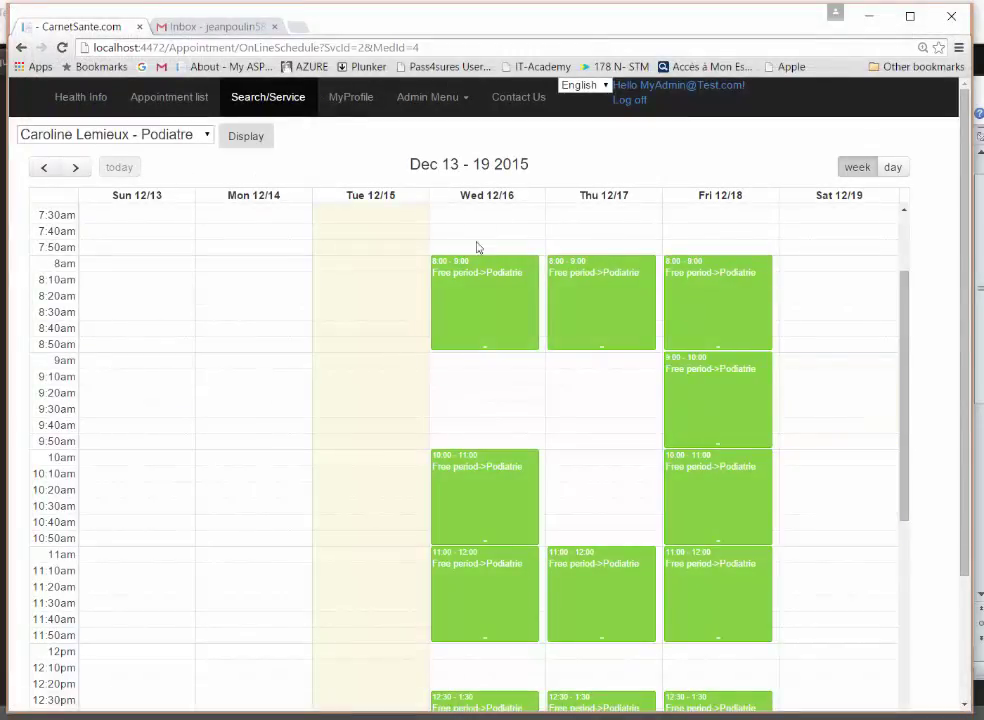
- Show the admin appointments calendar for Dec 13–19 and open the yellow Friday 8:00 Podiatrie request
click(75, 168)
click(48, 169)
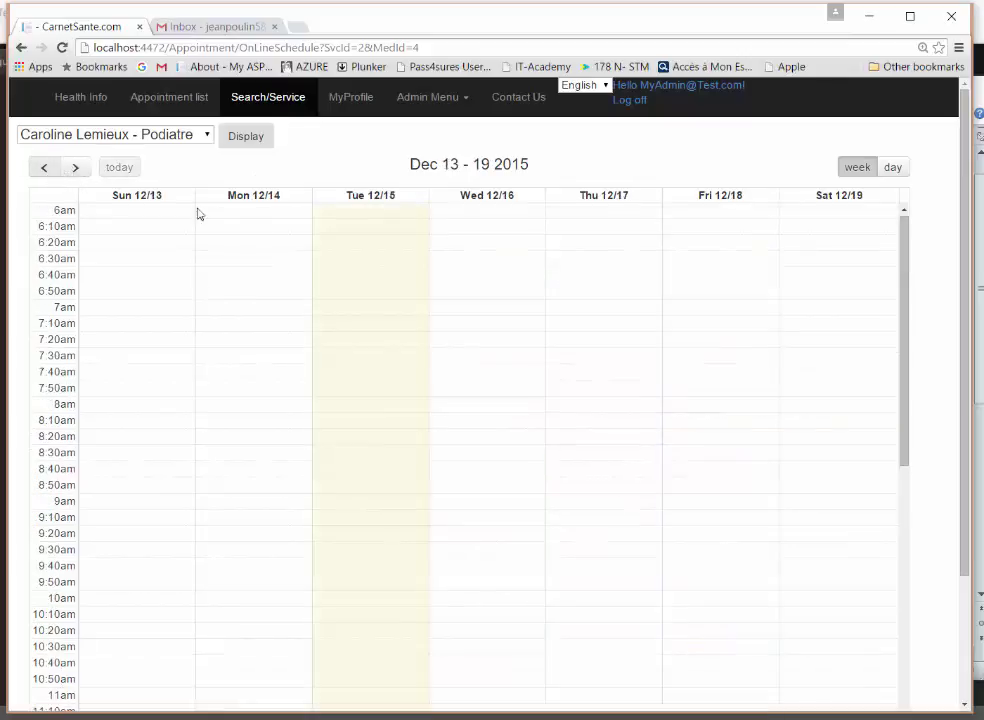
click(468, 99)
click(461, 157)
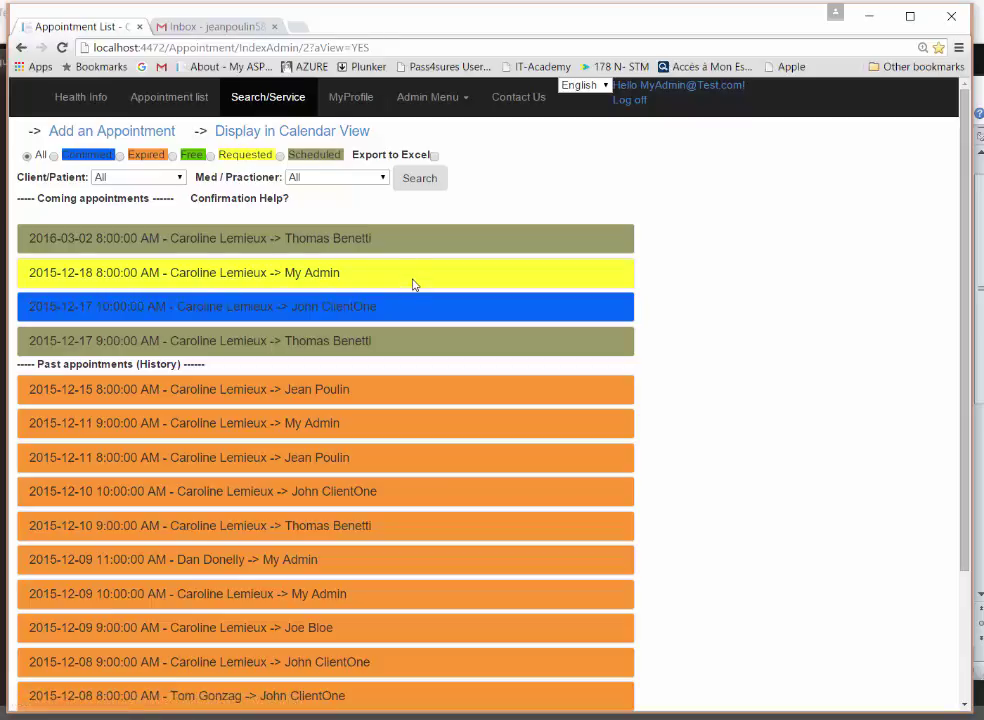
click(365, 132)
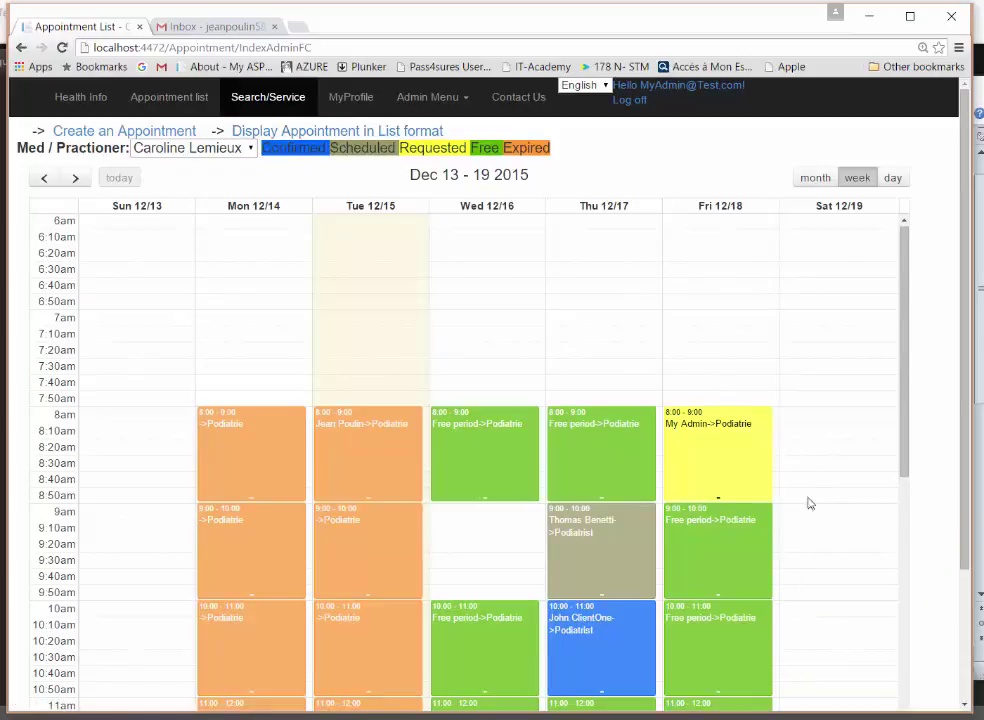
click(713, 477)
- Review the request's description, the client's home phone number and the assigned client
click(156, 516)
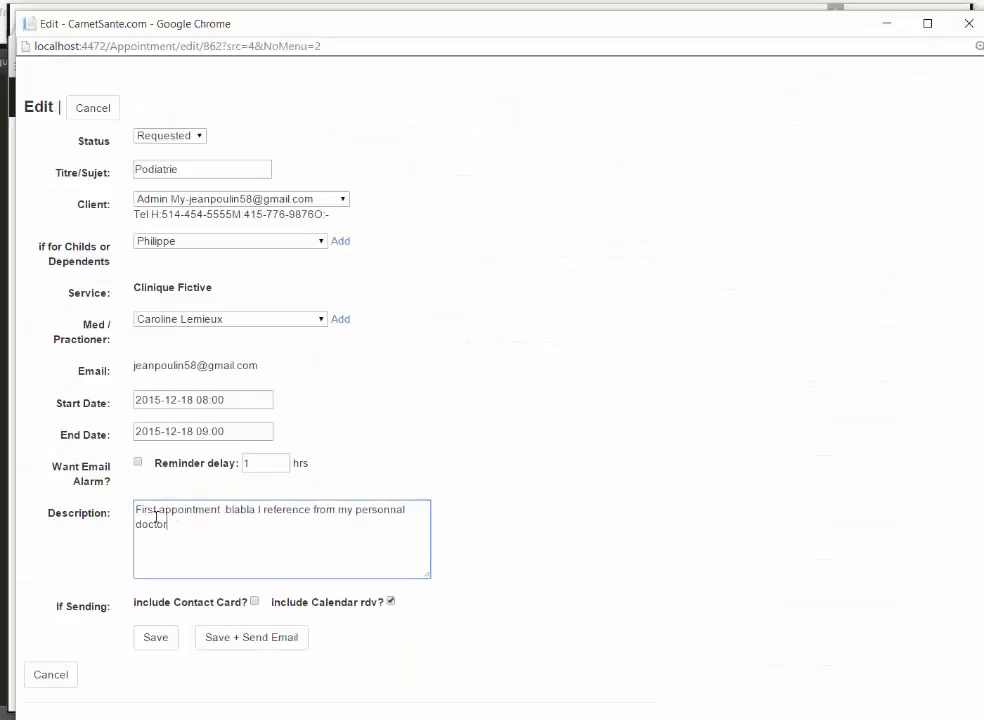
key(ctrl+a)
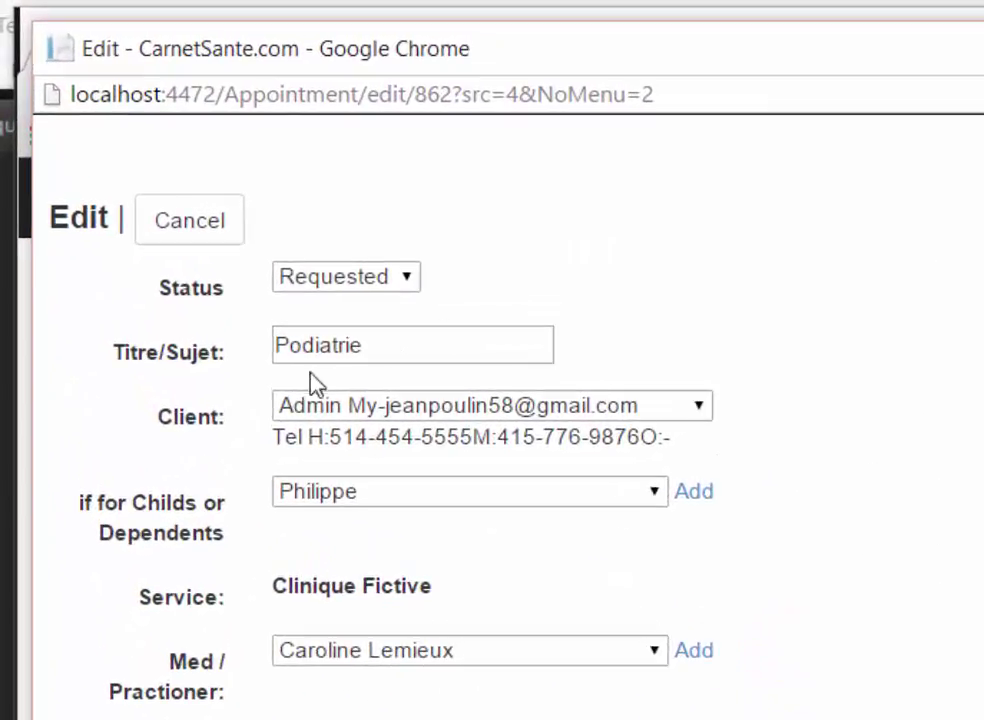
drag(326, 438, 506, 446)
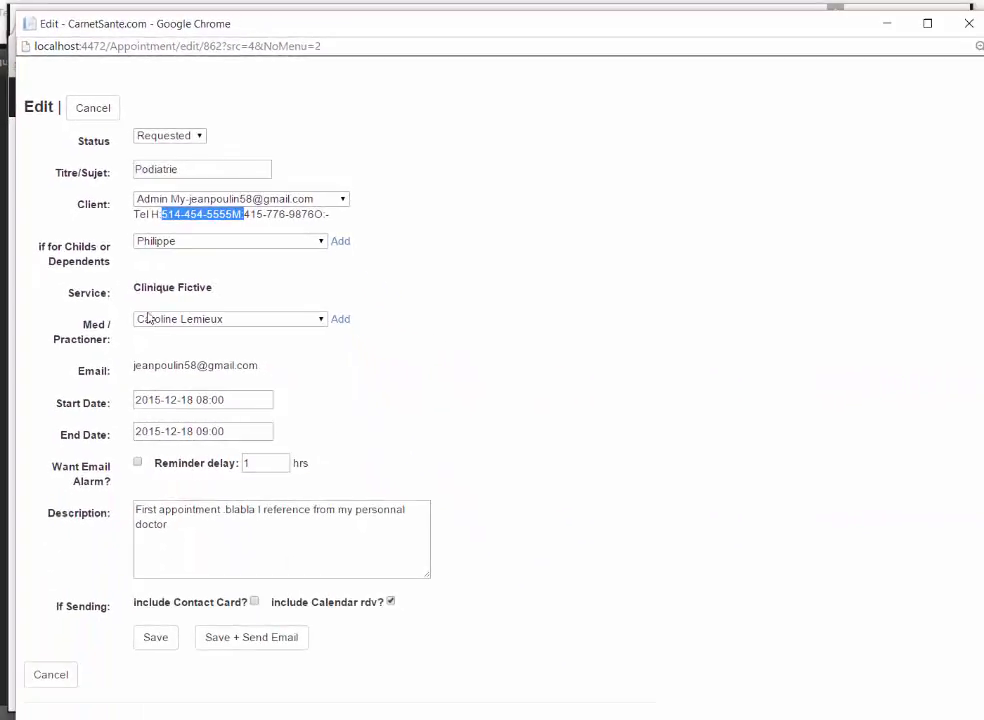
click(482, 405)
click(251, 214)
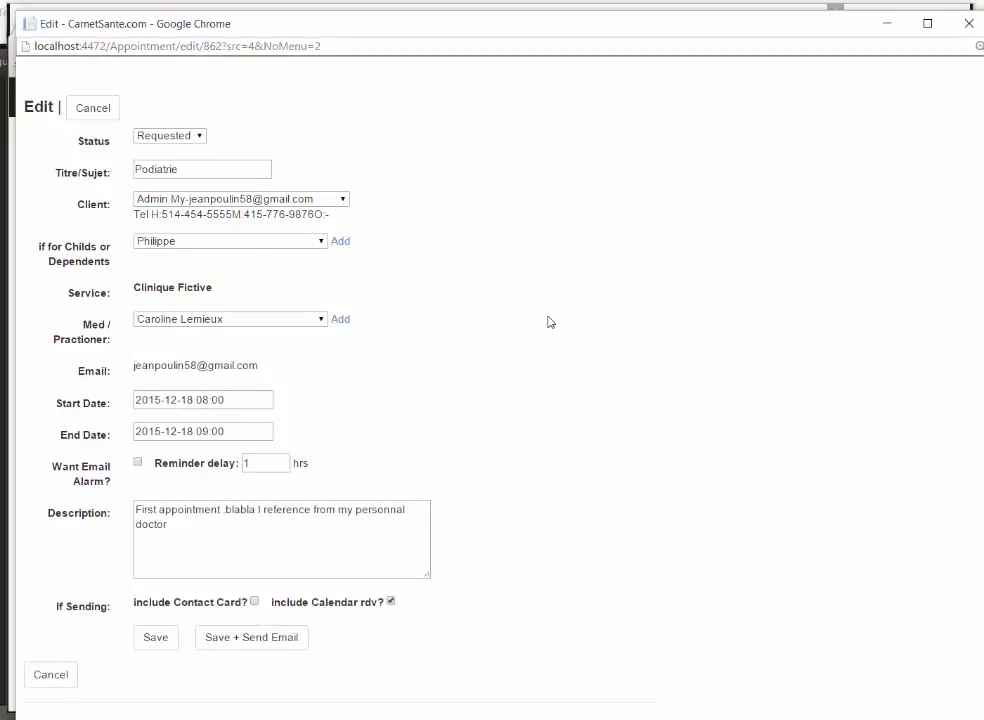
- Change the appointment status to Scheduled and save it
click(200, 136)
click(191, 161)
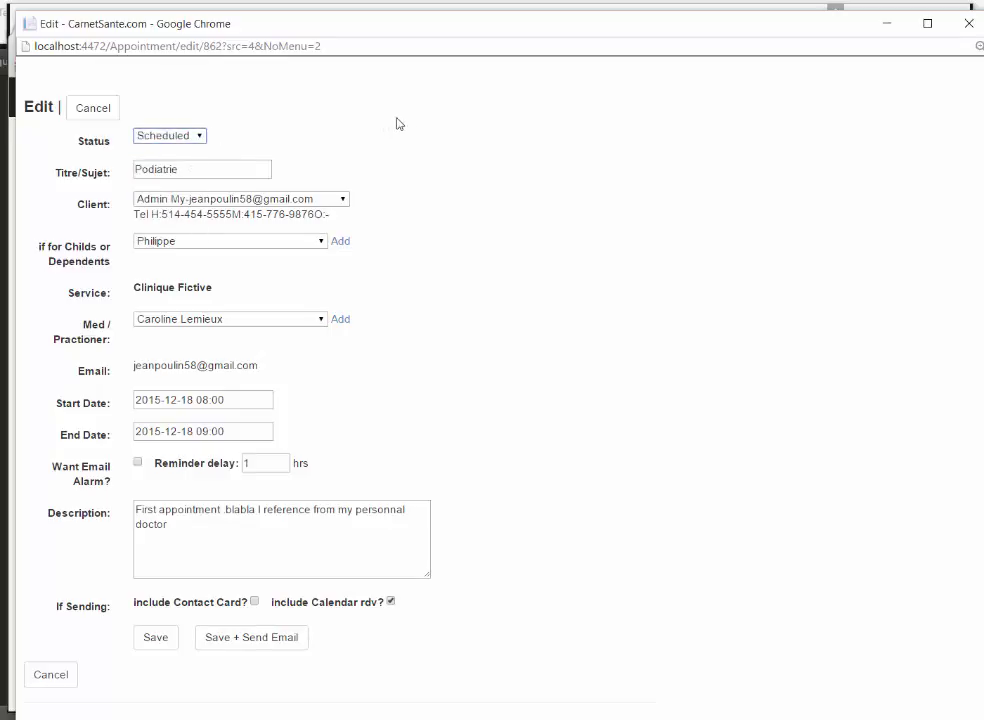
click(157, 639)
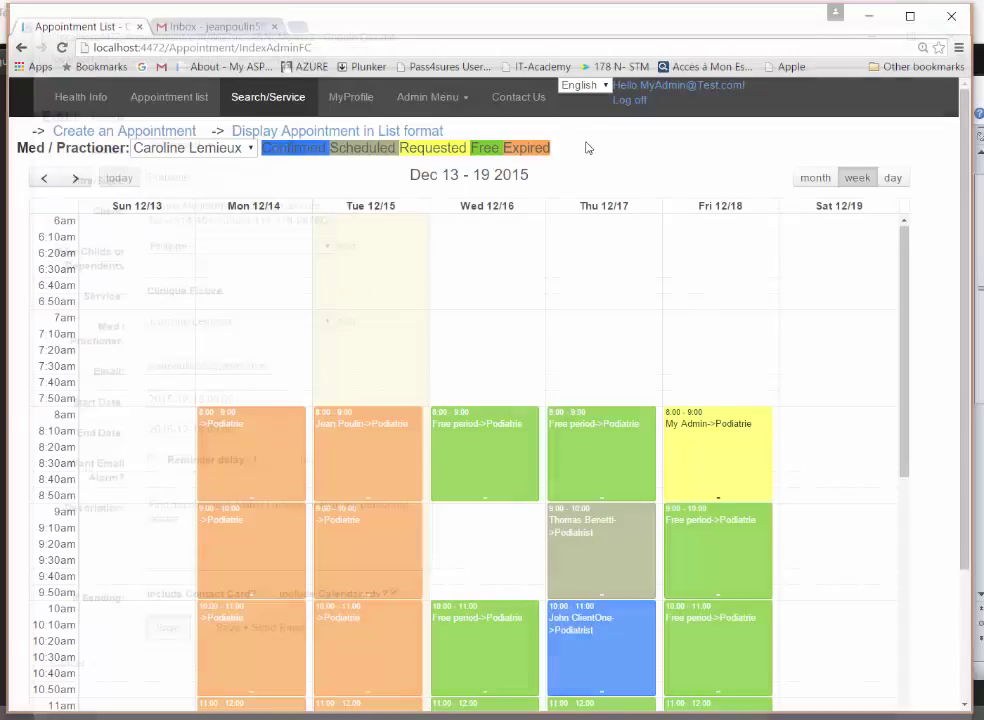
click(588, 140)
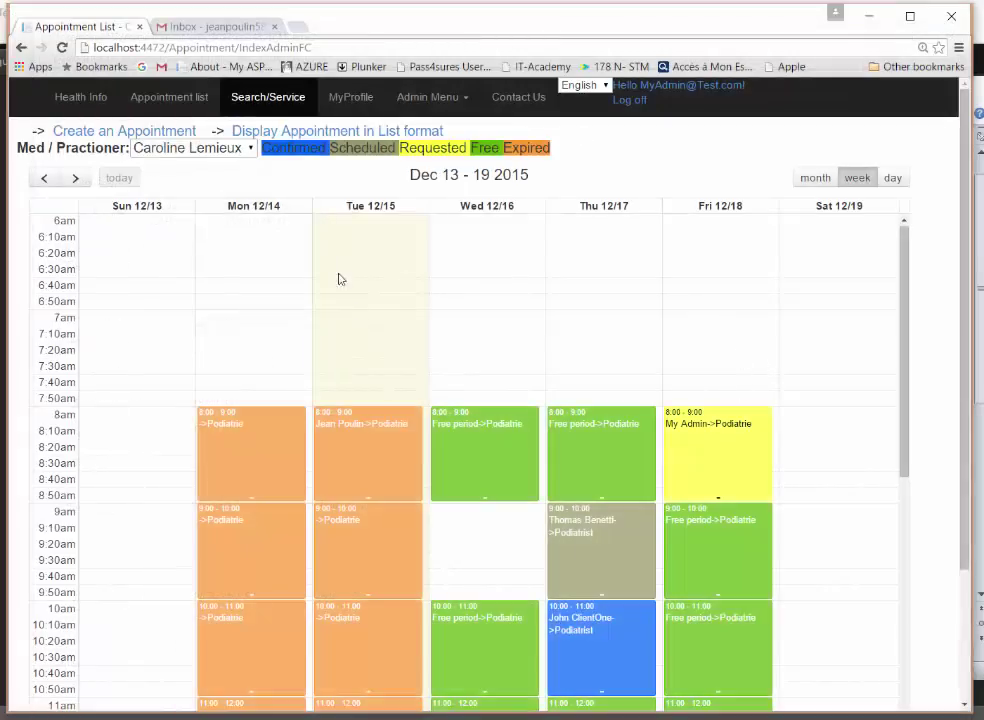
- Reload the Dec 13–19 week, check the grey Friday 8:00 appointment, and open the free Friday 9:00 slot
click(75, 177)
click(44, 177)
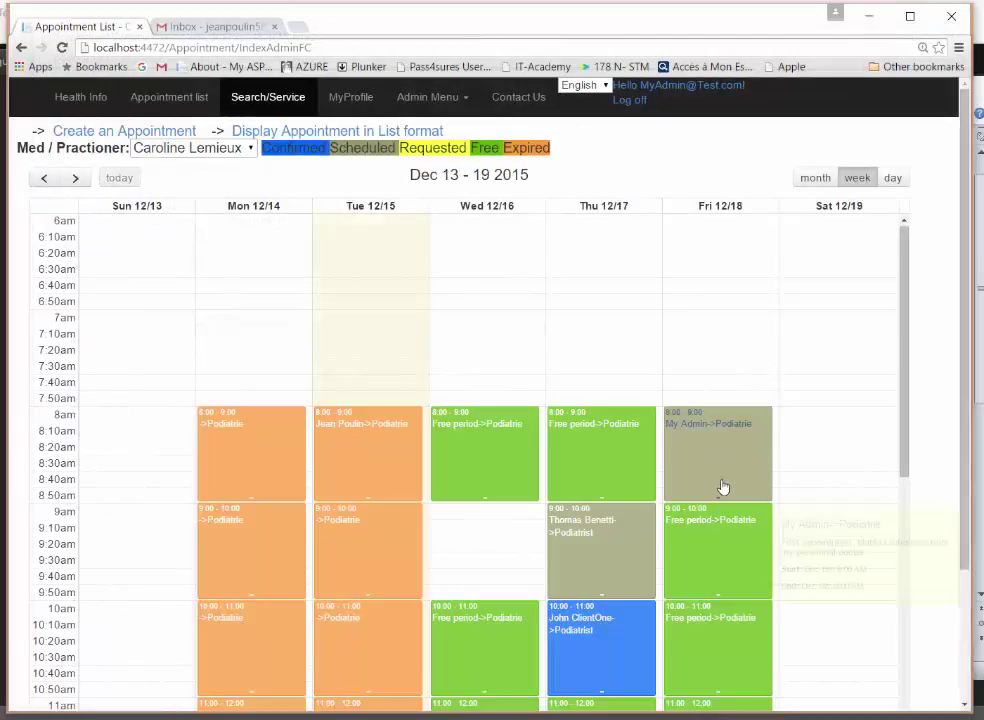
mouse_move(728, 452)
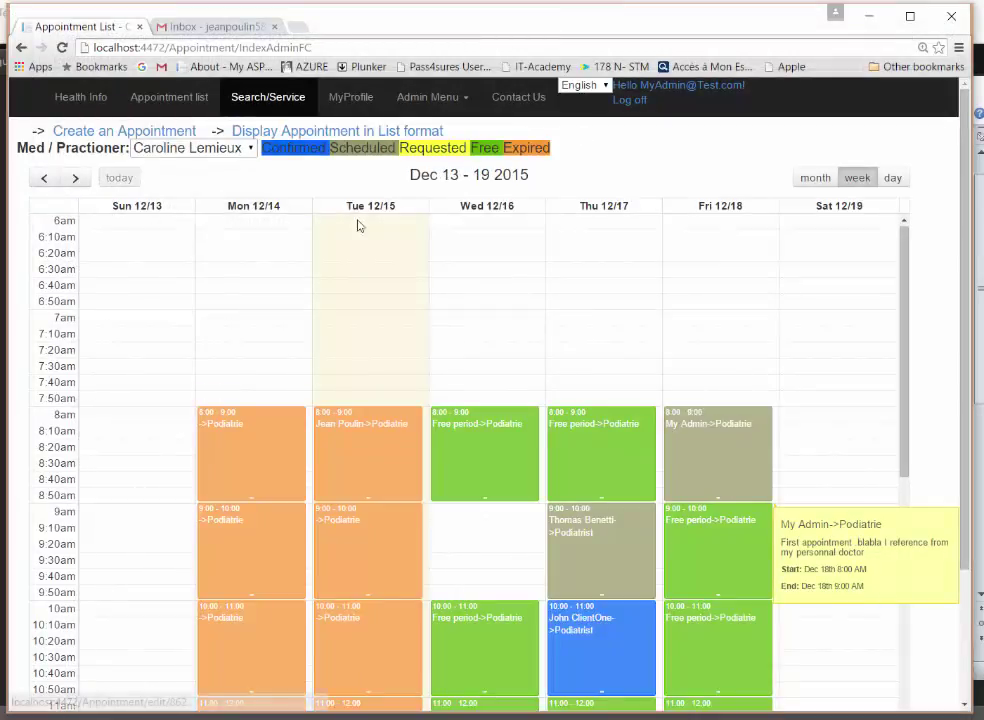
mouse_move(764, 466)
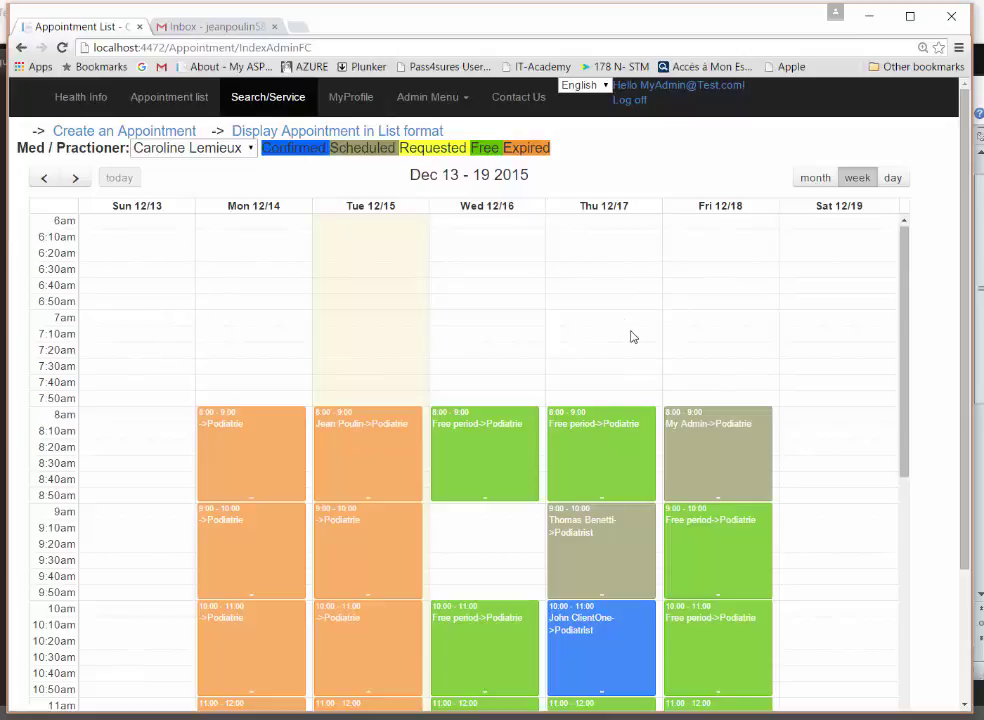
mouse_move(725, 572)
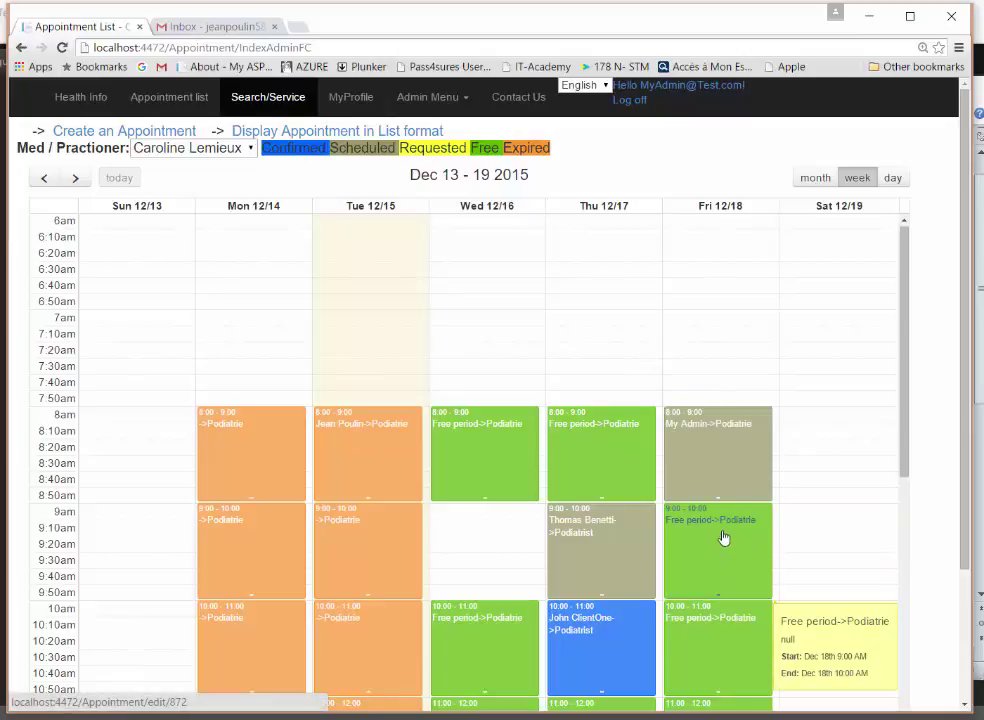
click(725, 535)
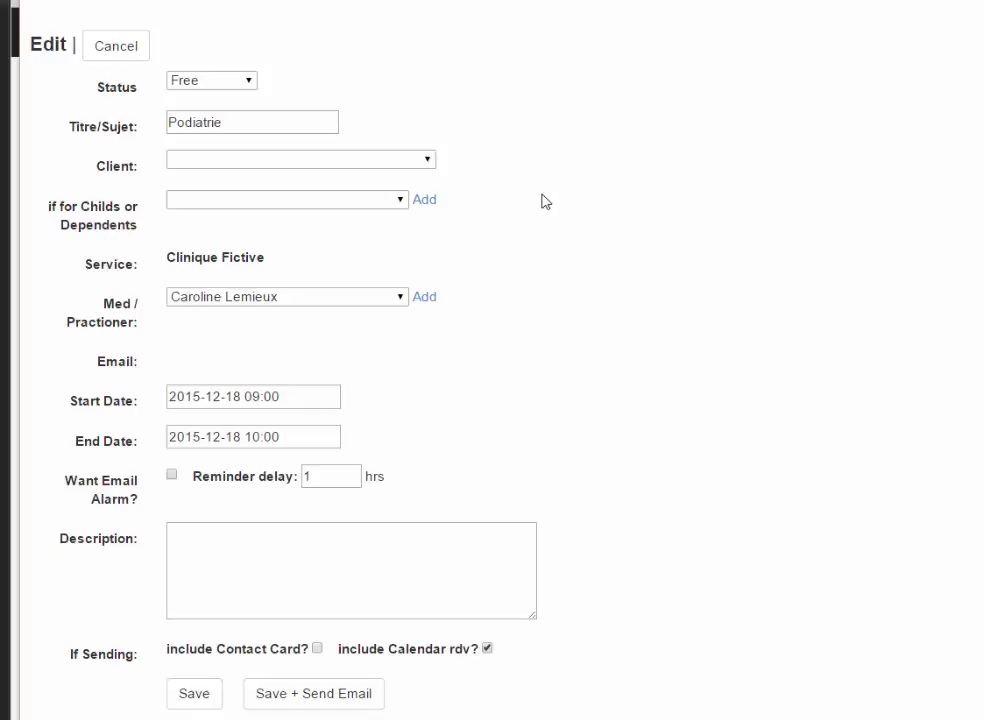
- Set the Friday 9:00 appointment to Scheduled and assign the client
click(249, 86)
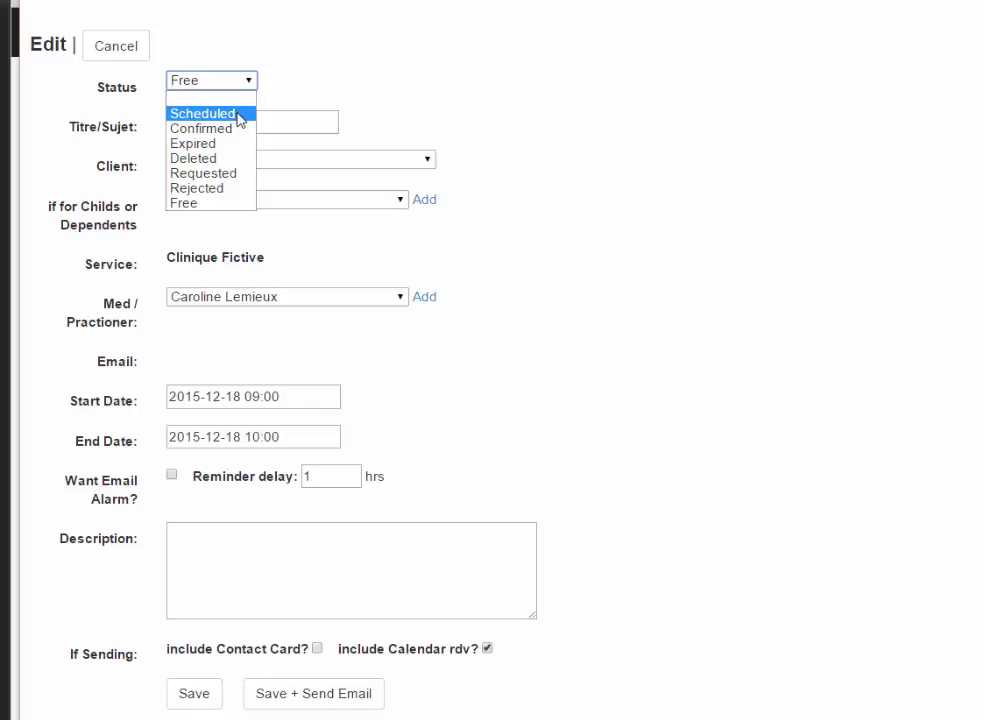
click(240, 116)
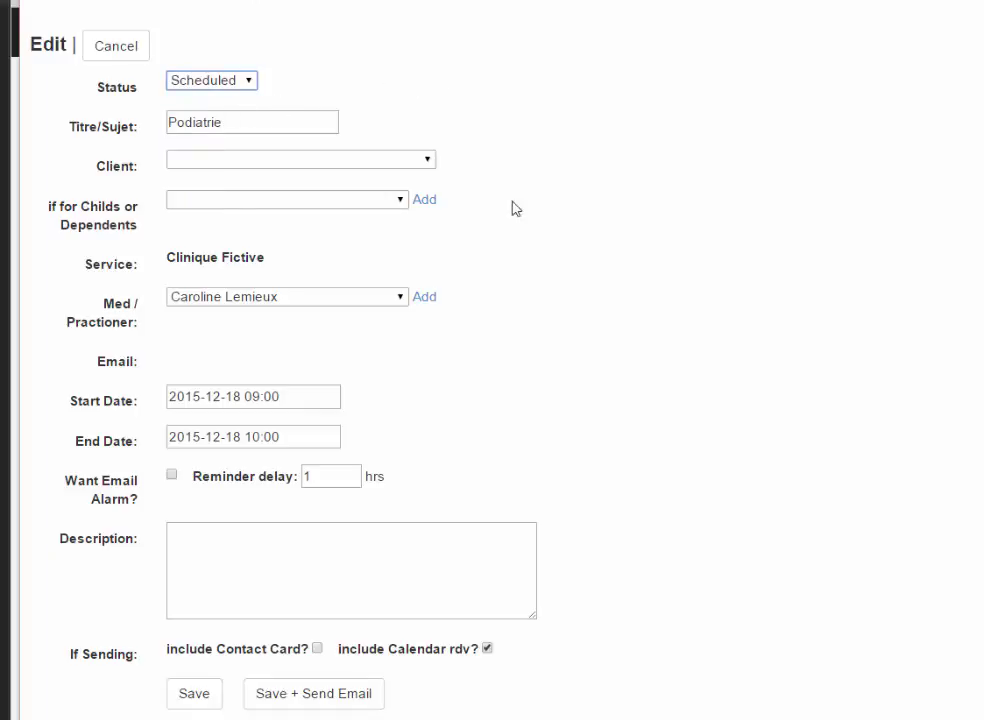
click(428, 163)
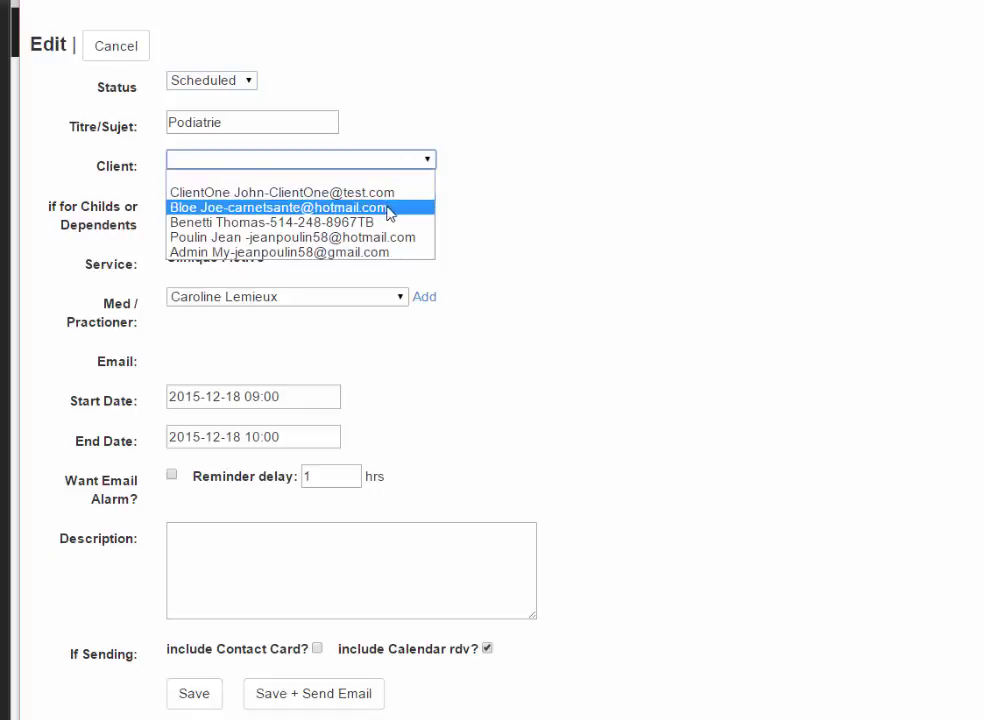
click(340, 237)
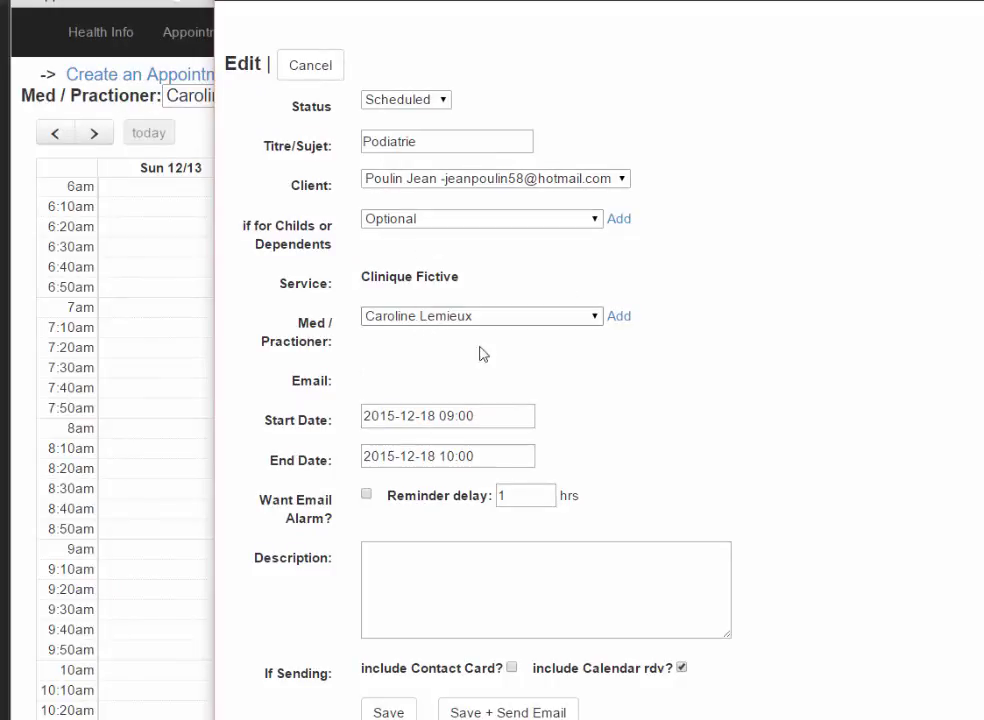
- Enter the description 'as our phone call I schedule an appointemnt blabl'
click(522, 588)
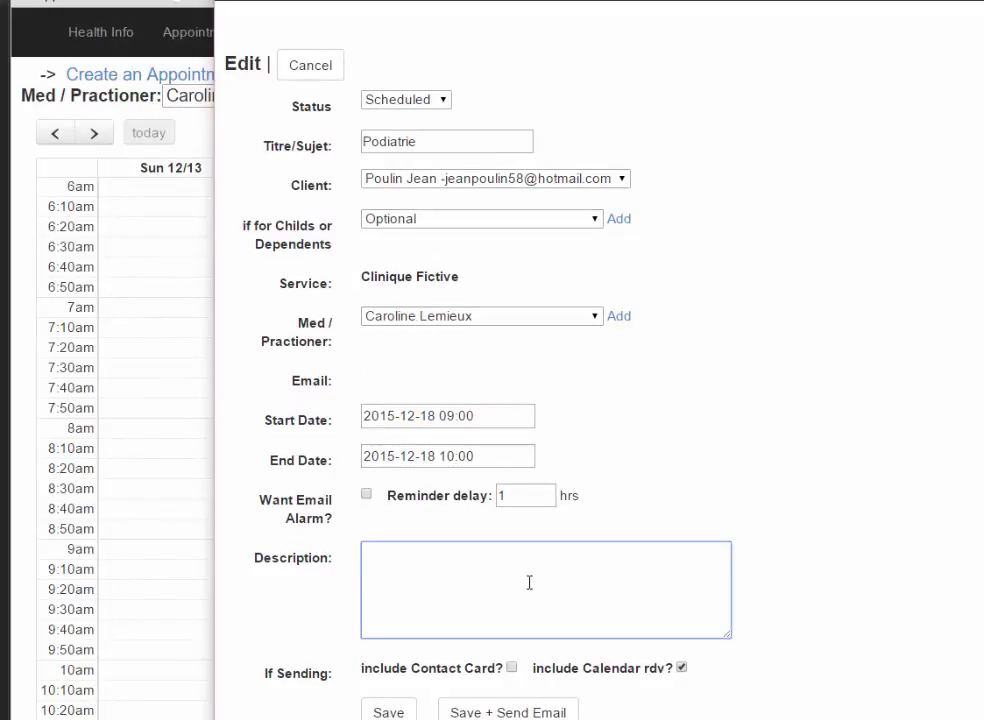
text(as)
text(our phone )
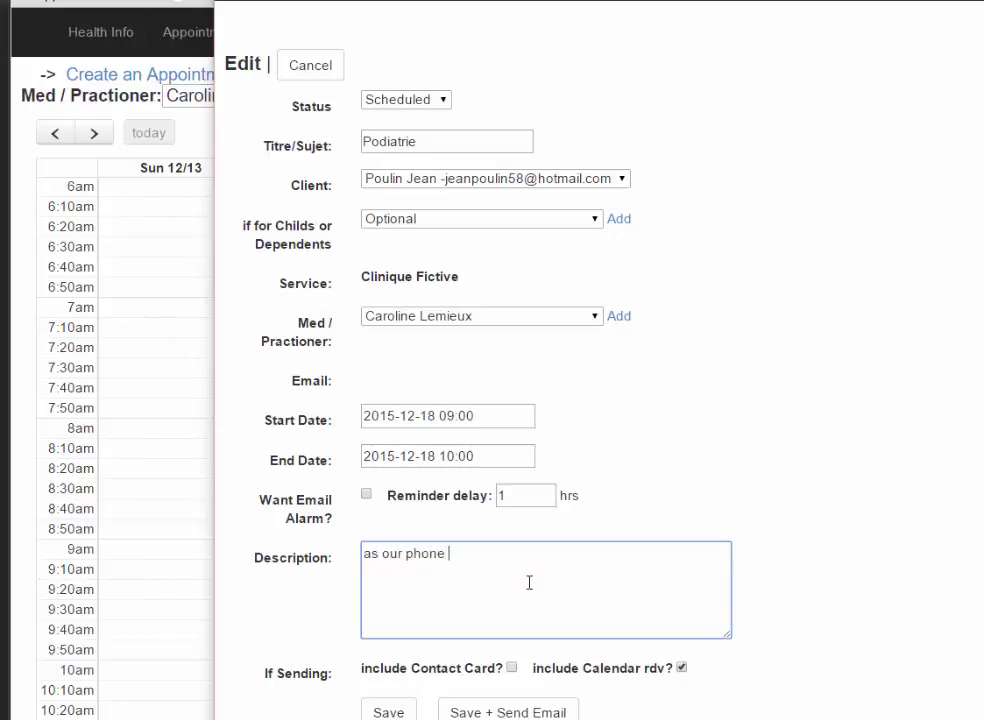
text(call I schedule )
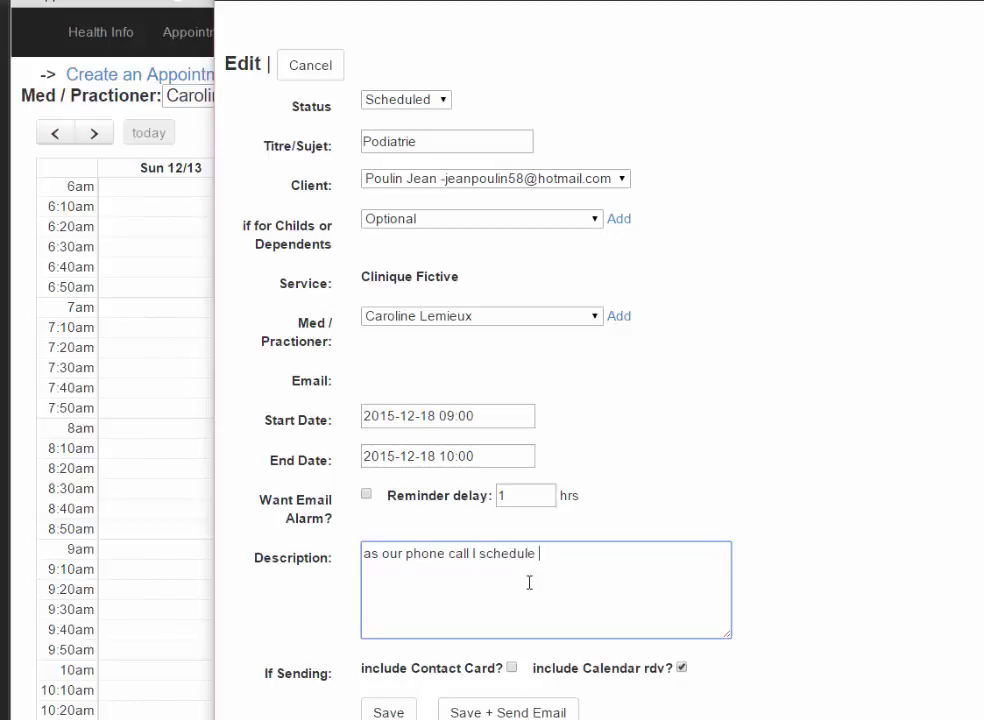
text(an appointemnt bl)
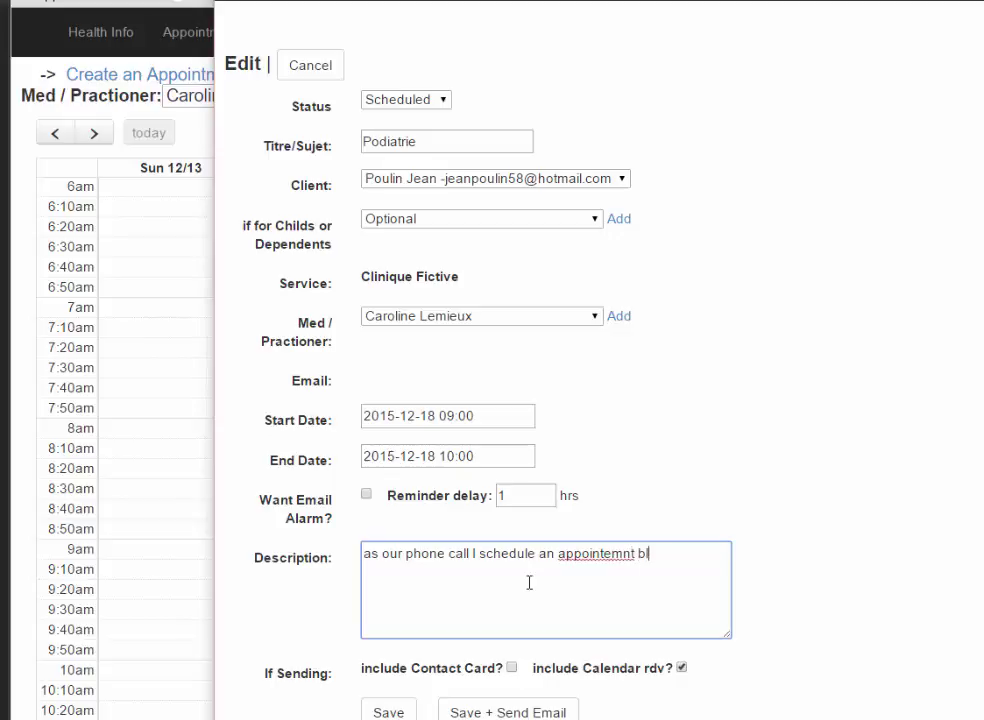
text(ablba)
click(885, 463)
- Replace the Podiatrie title, include the contact card, then save and email the client
double_click(439, 141)
text(appointment with Dr)
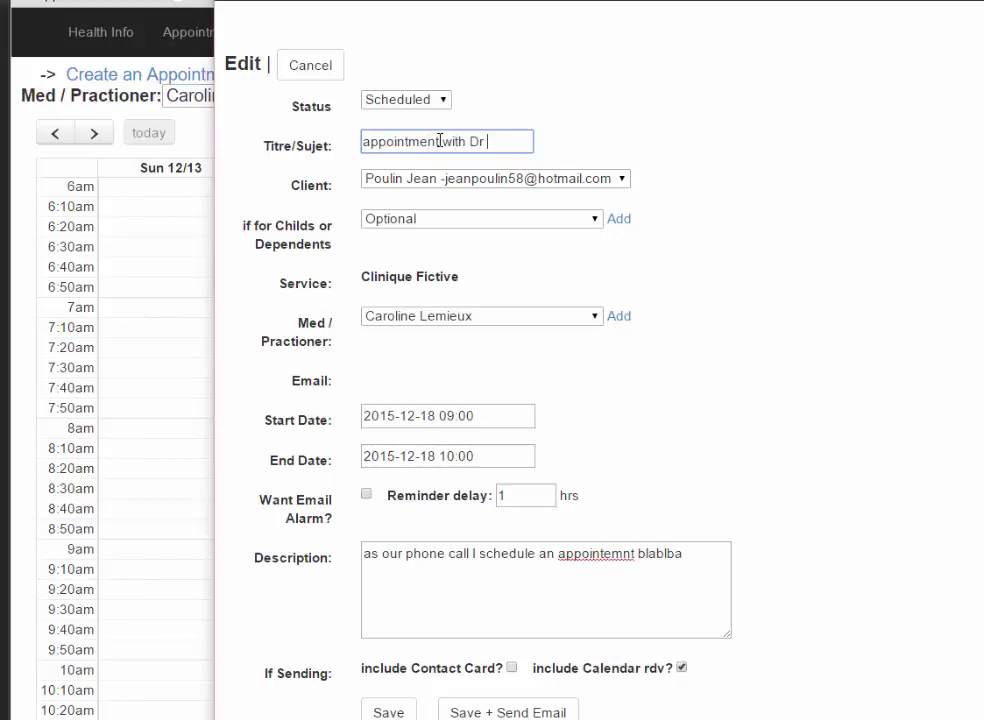
text(x)
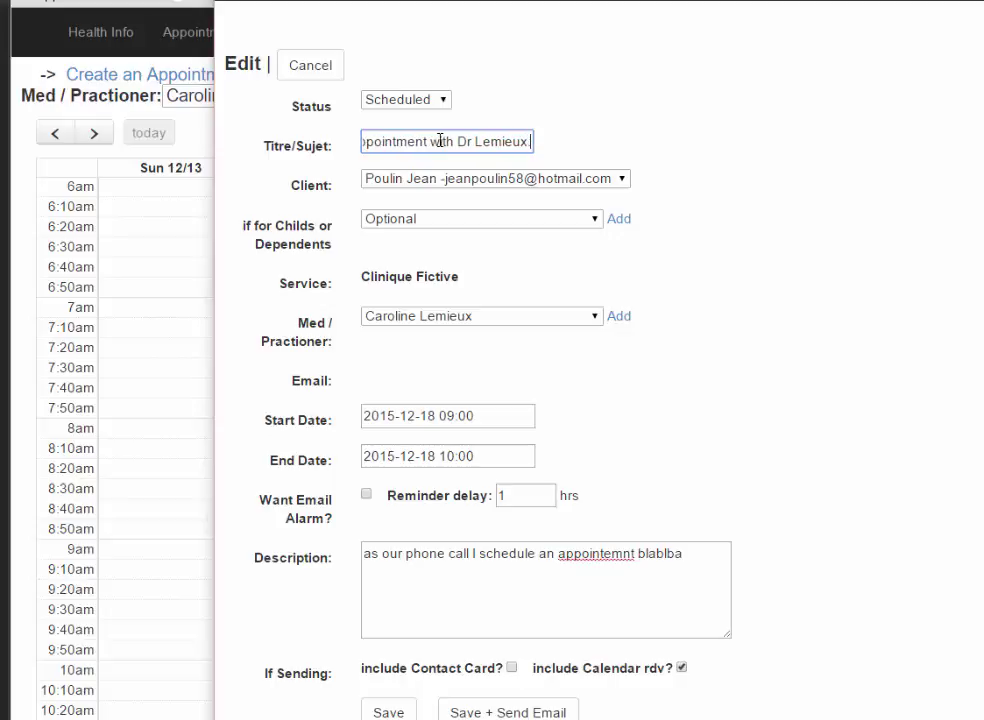
click(697, 551)
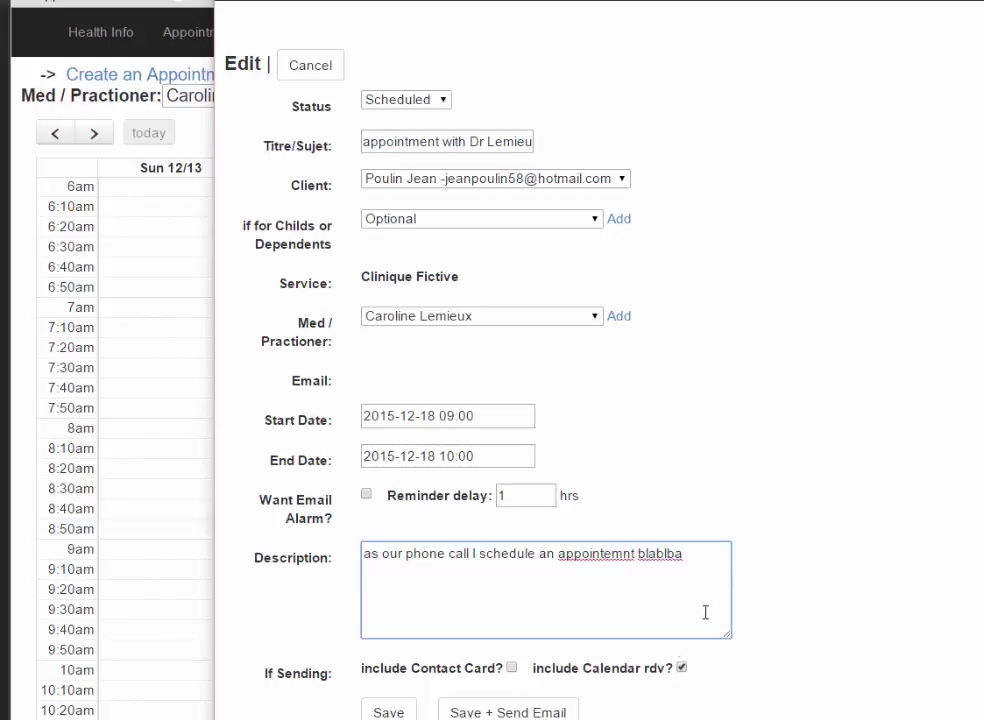
click(512, 667)
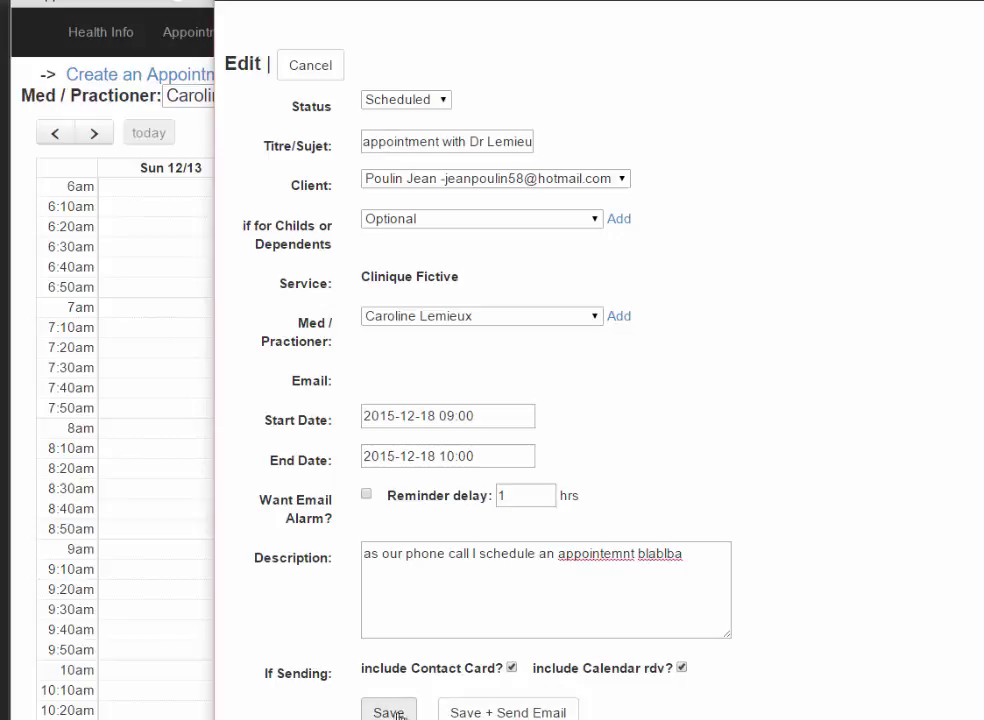
click(516, 712)
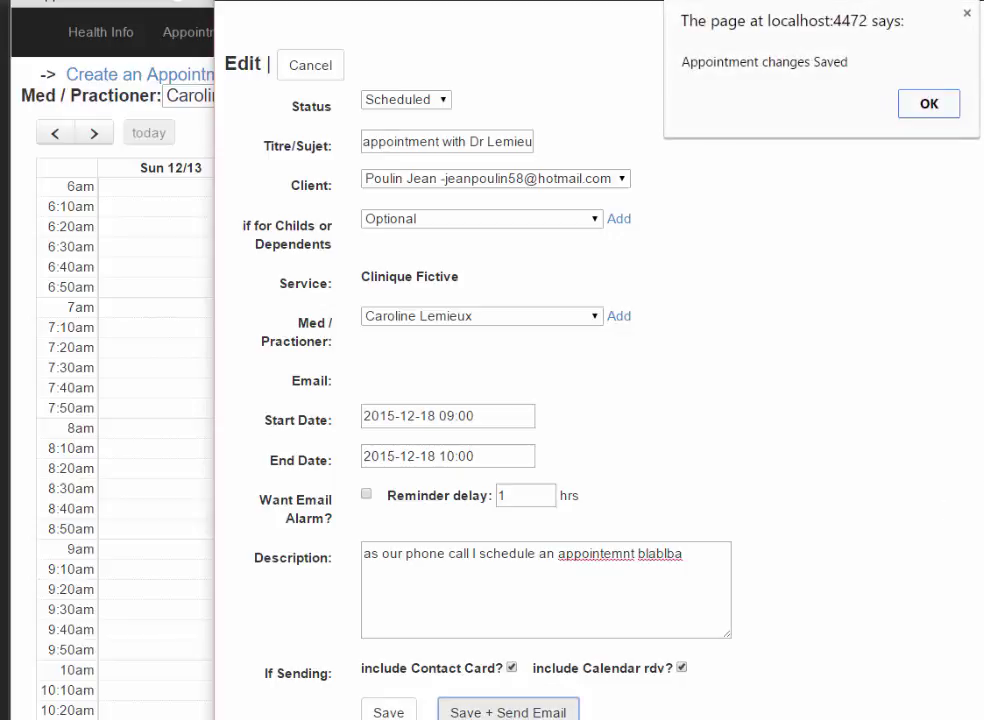
- Refresh the Dec 13–19 calendar to see the Friday 9:00 appointment in grey, then switch to Gmail
click(922, 103)
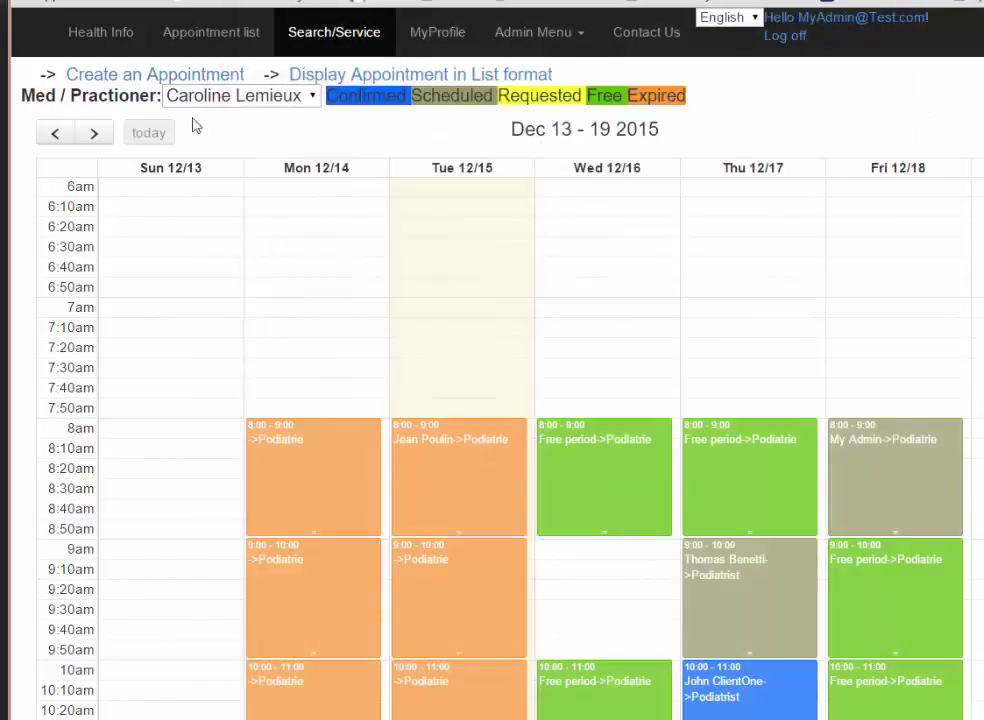
click(88, 134)
click(57, 138)
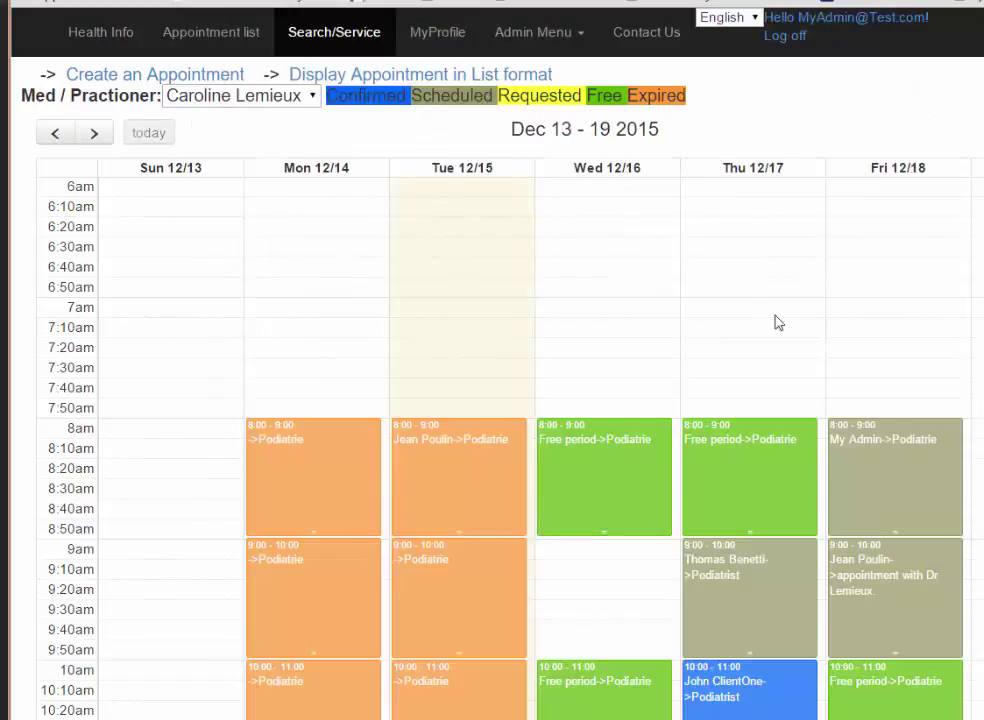
scroll(777, 323, down, 2)
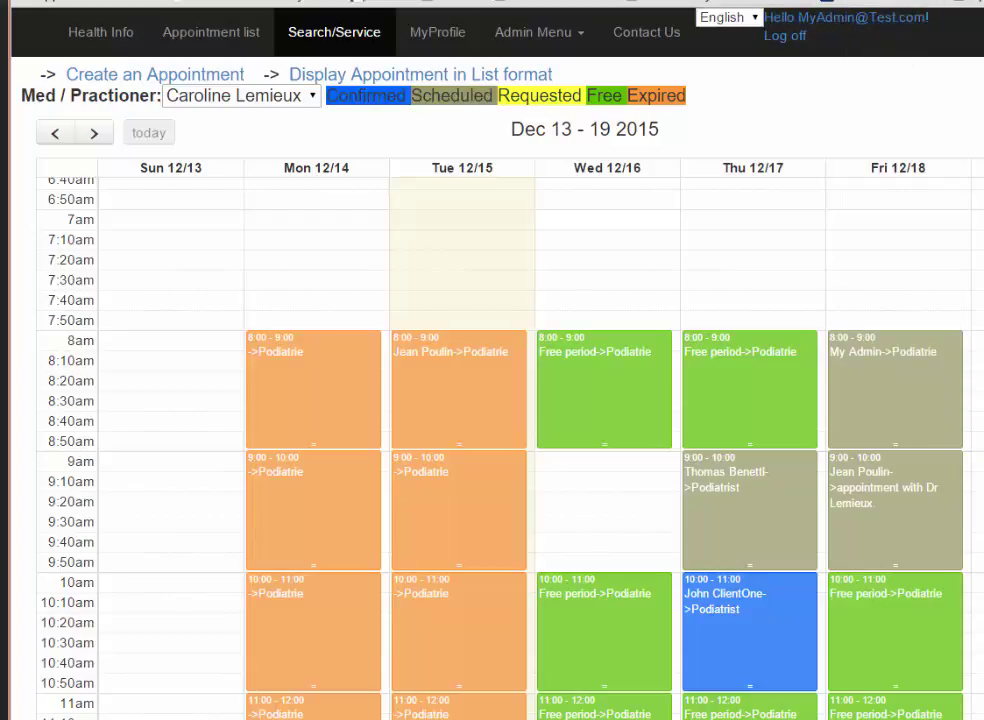
key(ctrl+Tab)
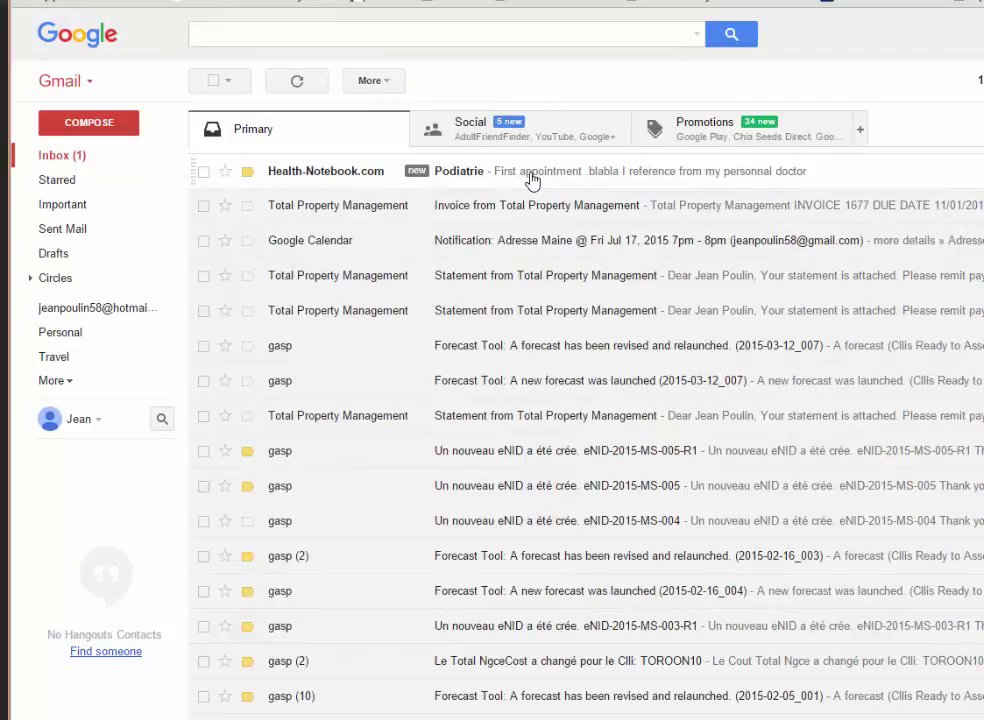
- Read the Podiatrie email with its Contact.vcf and Rendez-Vous.ics attachments, then return to the calendar
click(535, 180)
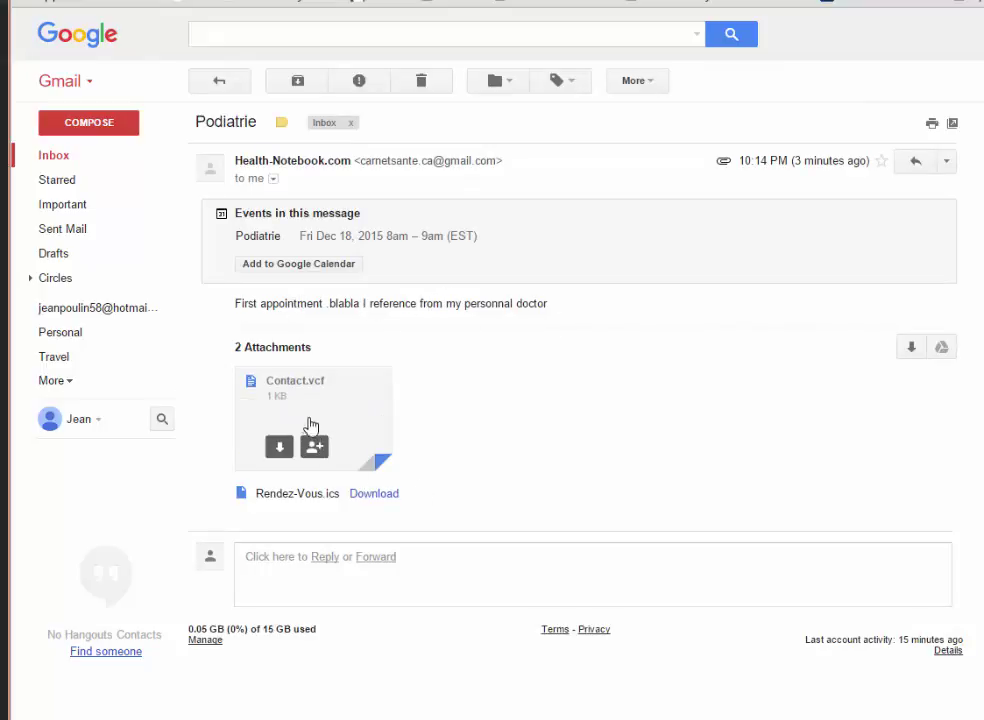
mouse_move(334, 387)
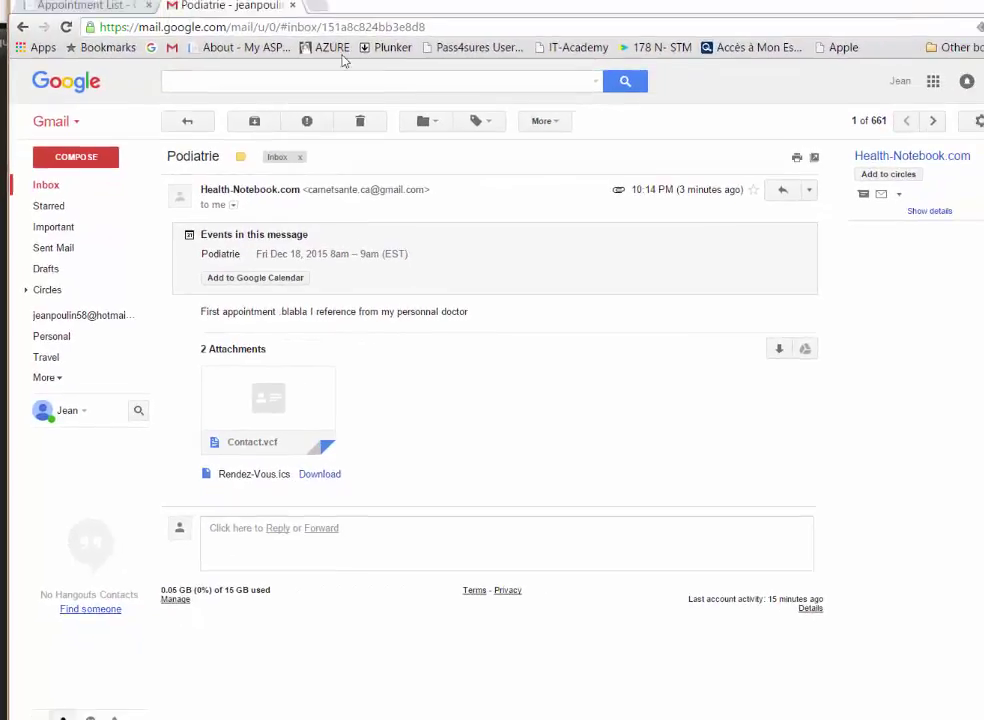
click(78, 30)
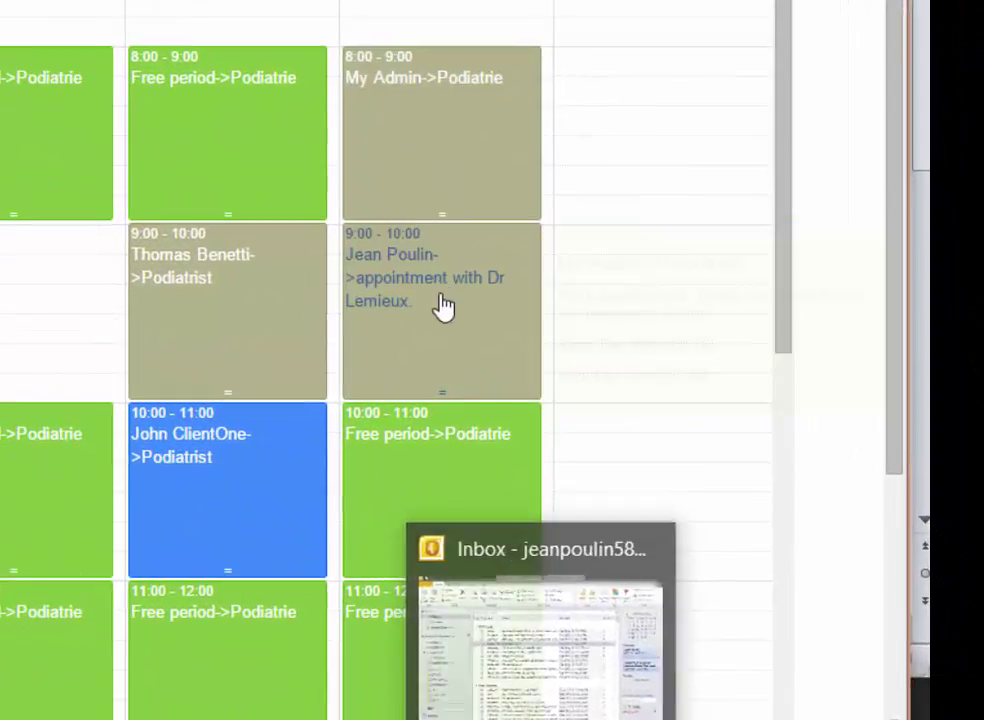
- Check the details of the Friday 9:00 appointment, still Scheduled in grey
mouse_move(713, 477)
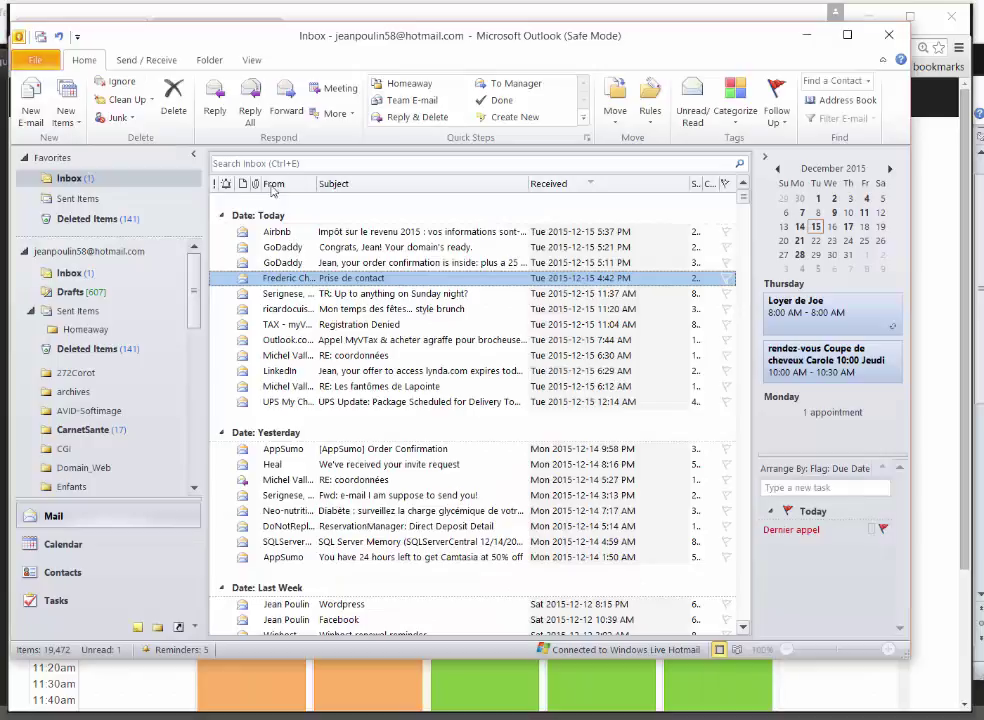
- Fetch new mail, open the 'appointment with Dr Lemieux.' email, and move its window aside
click(146, 60)
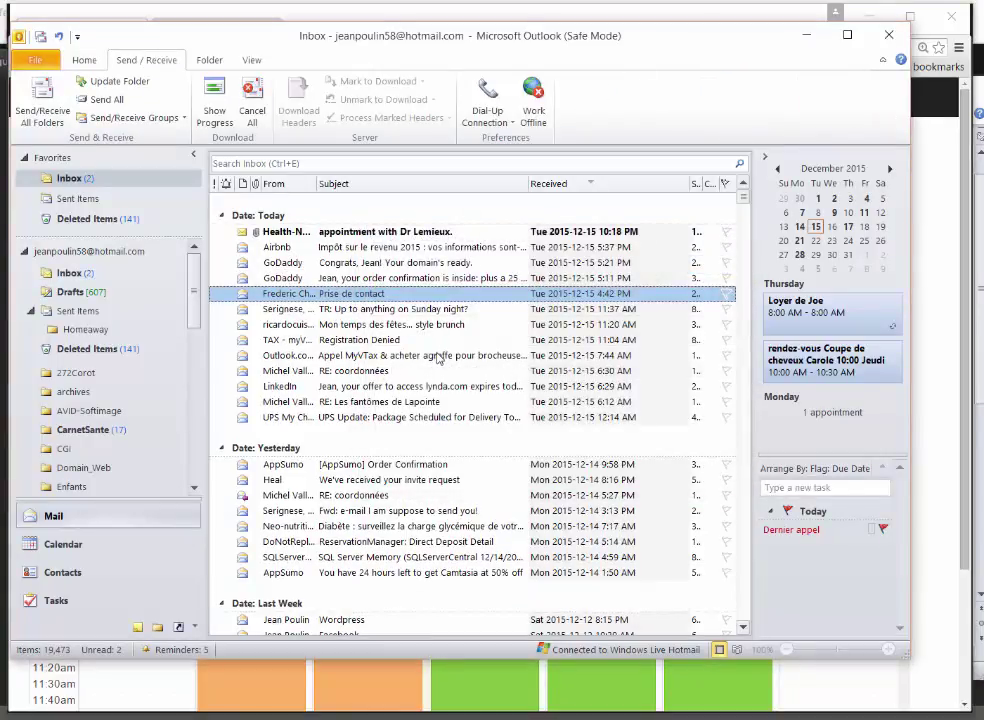
click(374, 262)
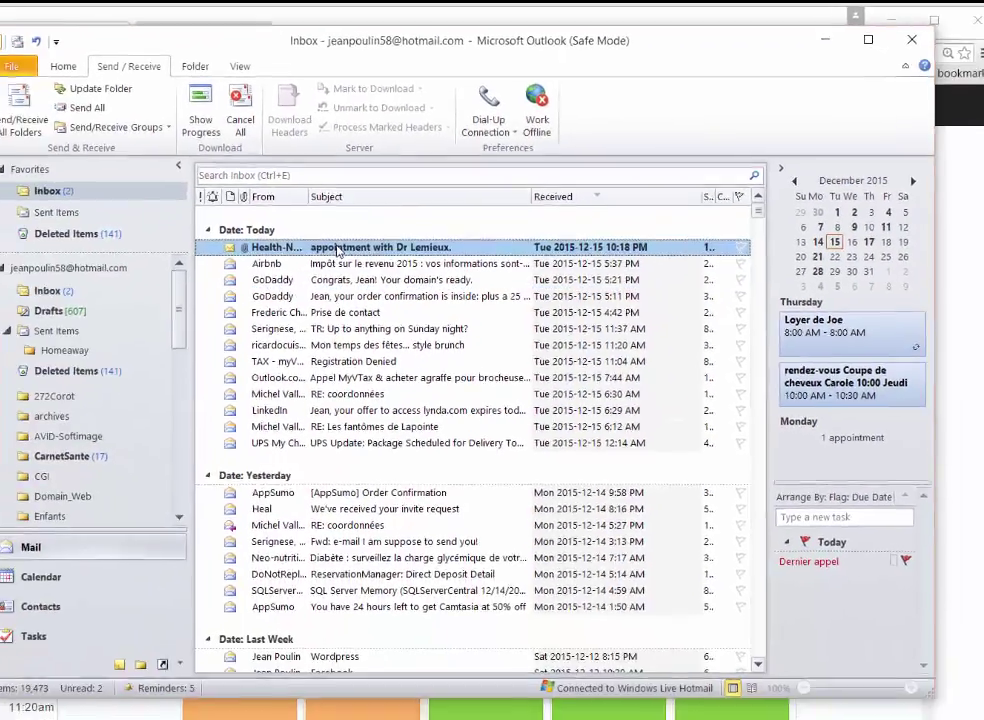
double_click(283, 378)
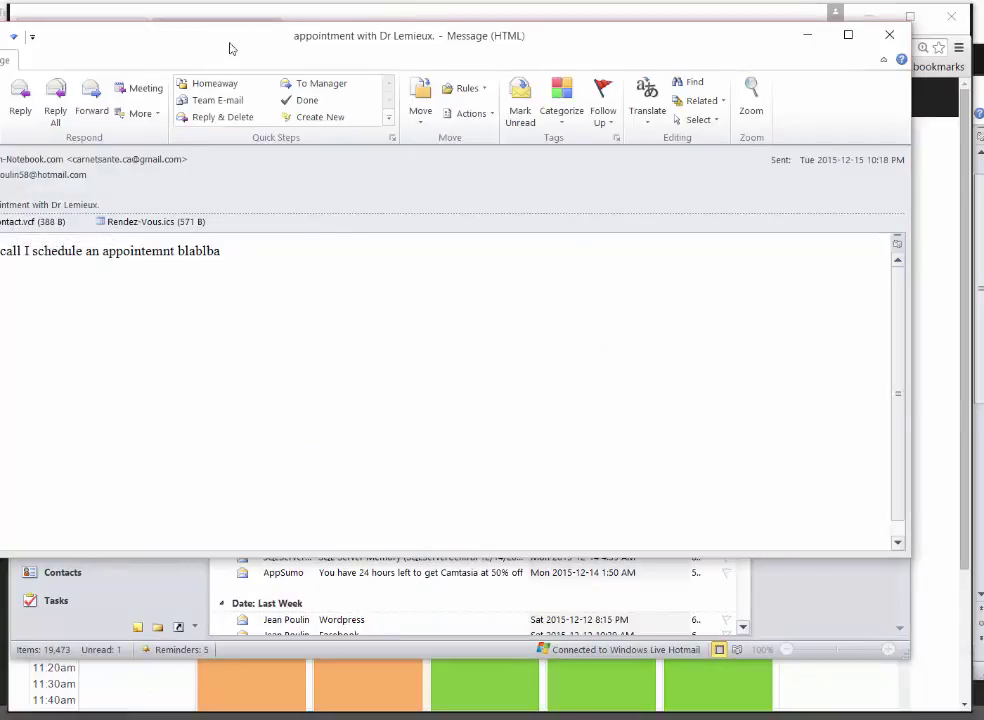
drag(228, 47, 447, 60)
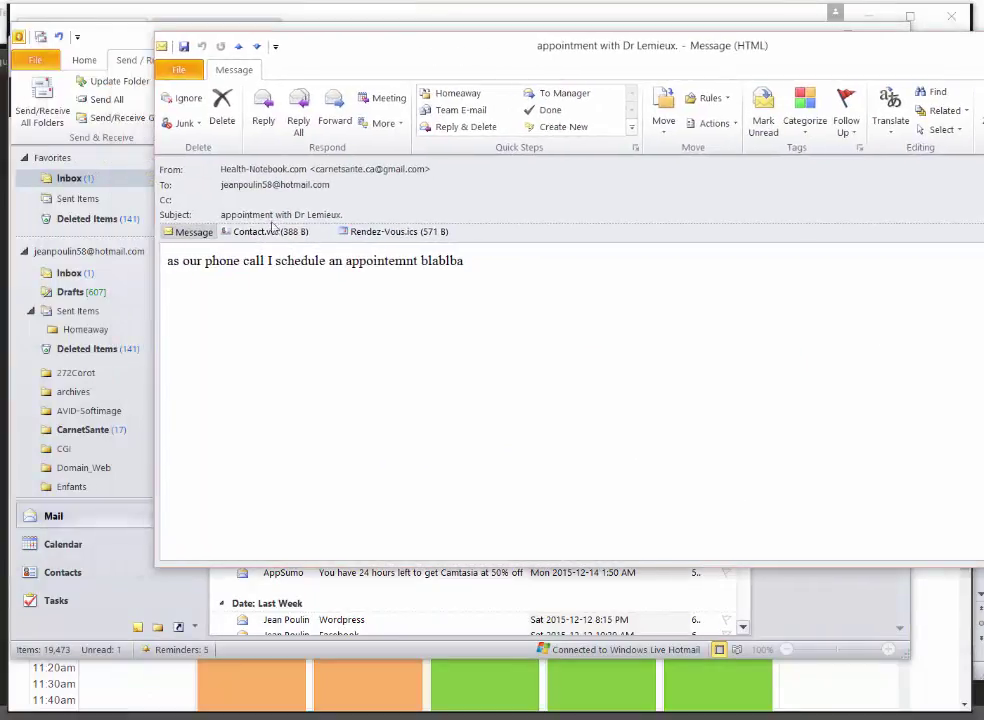
click(80, 545)
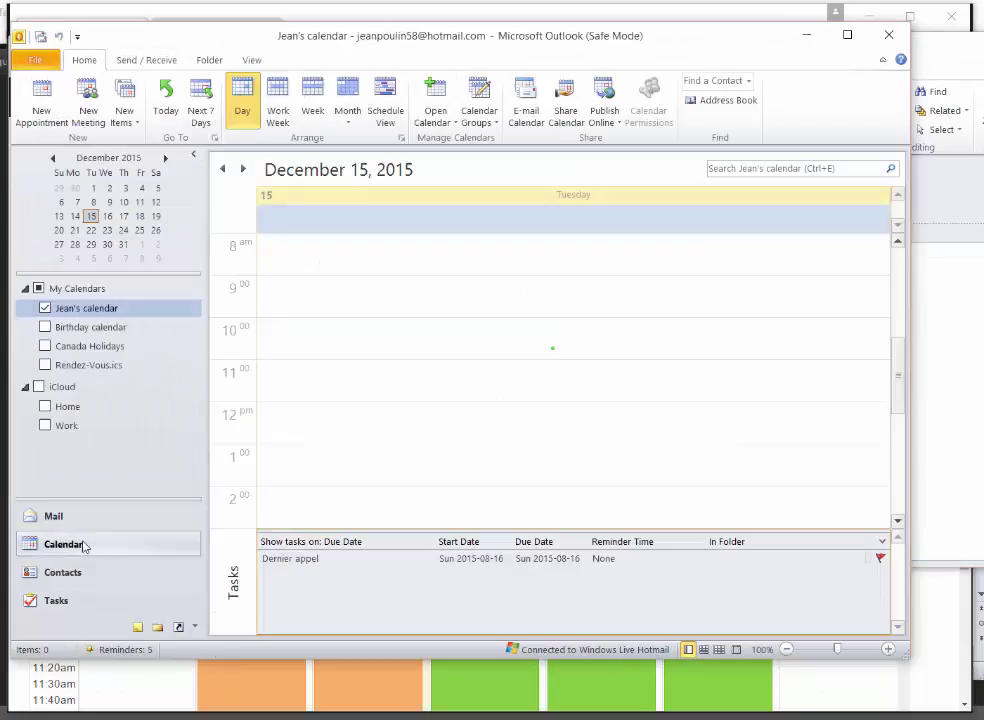
- Browse December 16–18 in the calendar, then search contacts for 'fi'
click(140, 216)
click(124, 216)
click(107, 216)
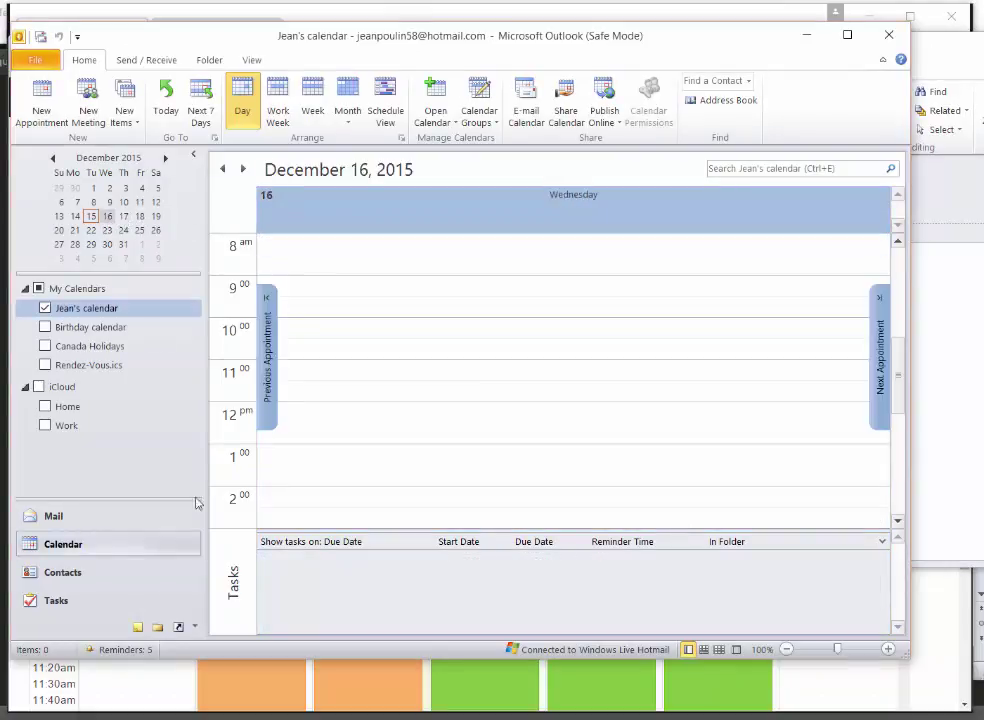
click(113, 574)
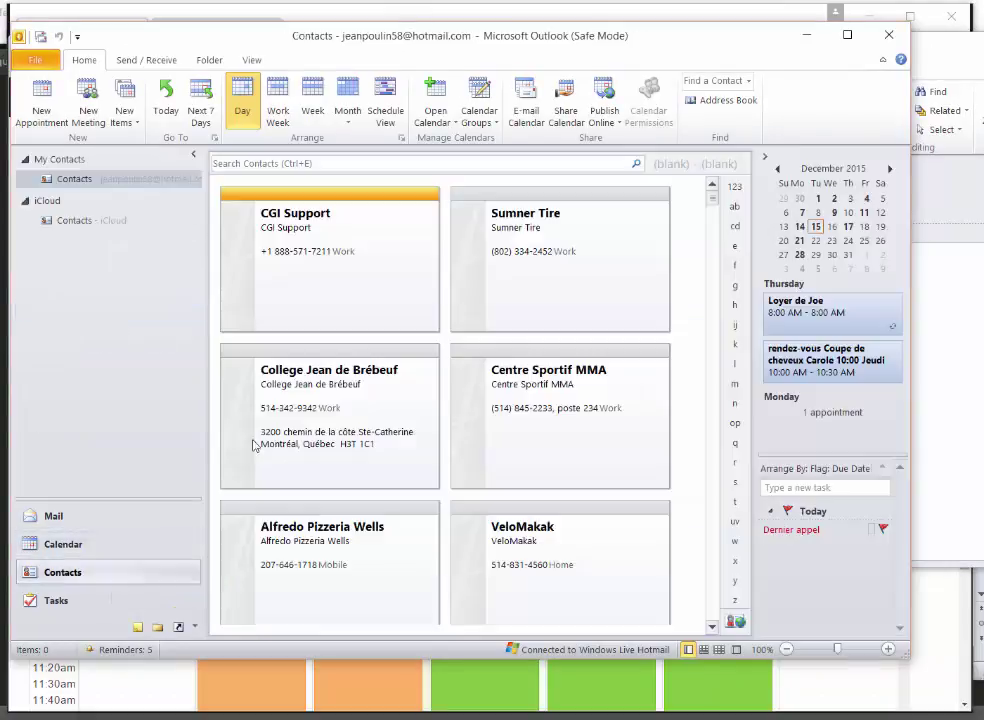
click(529, 163)
text(fictive)
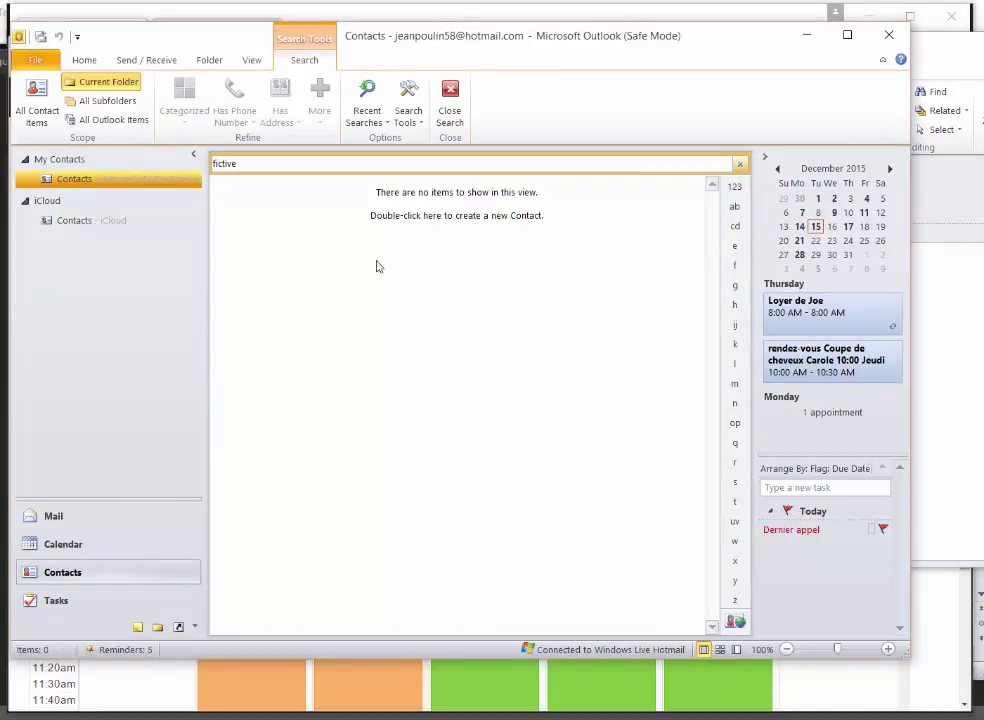
- Open the doctor's appointment email and save its attached Clinique Fictive contact
click(114, 519)
double_click(330, 236)
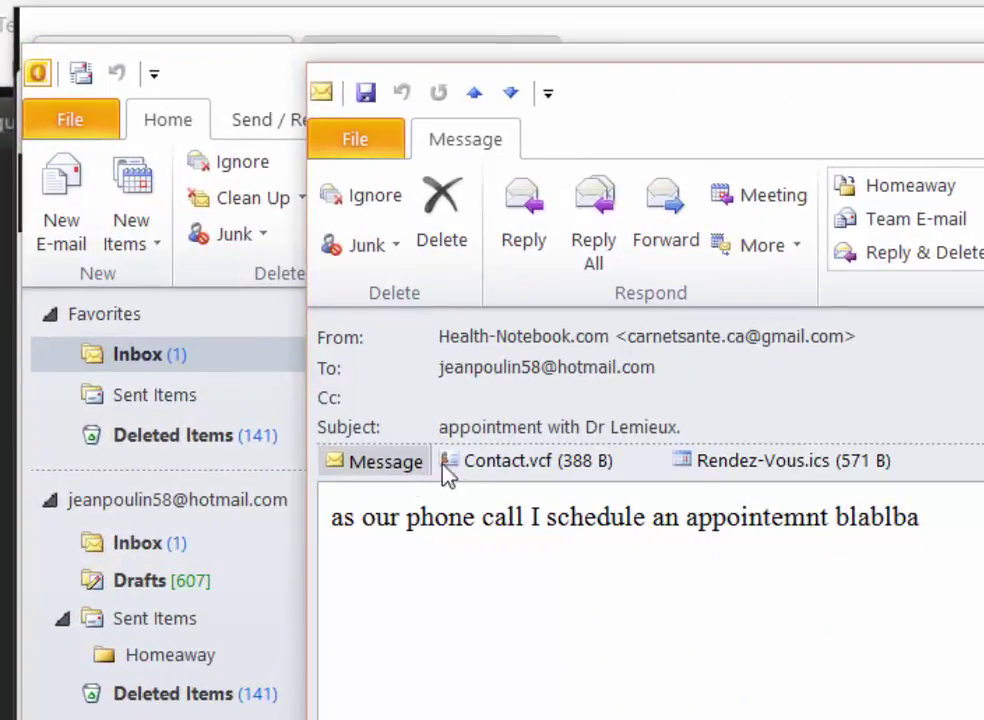
double_click(506, 463)
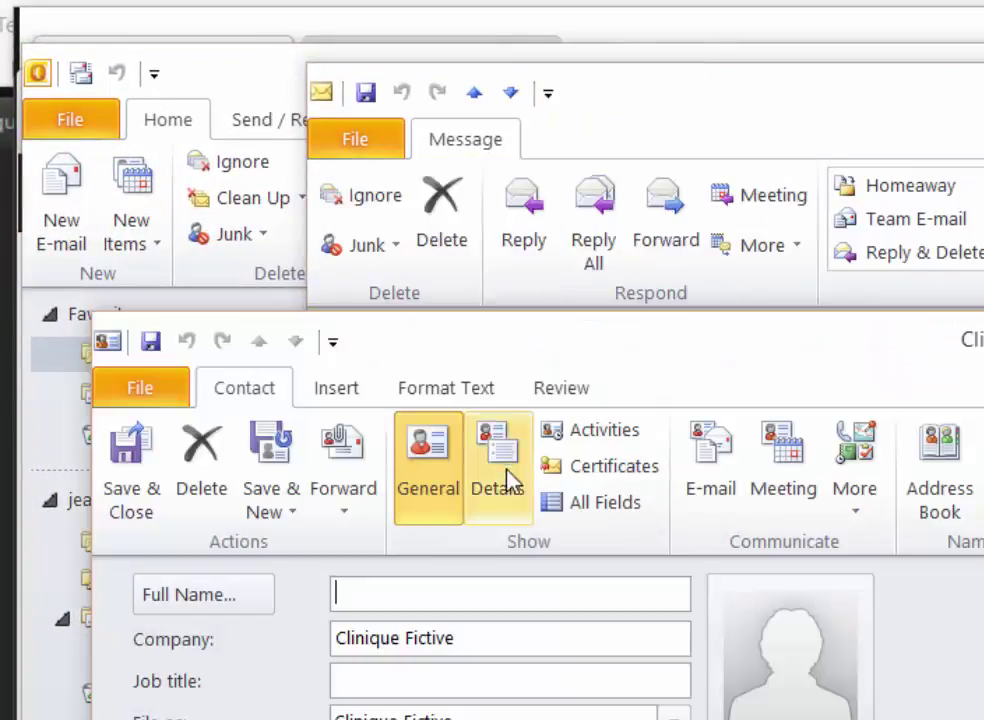
click(138, 472)
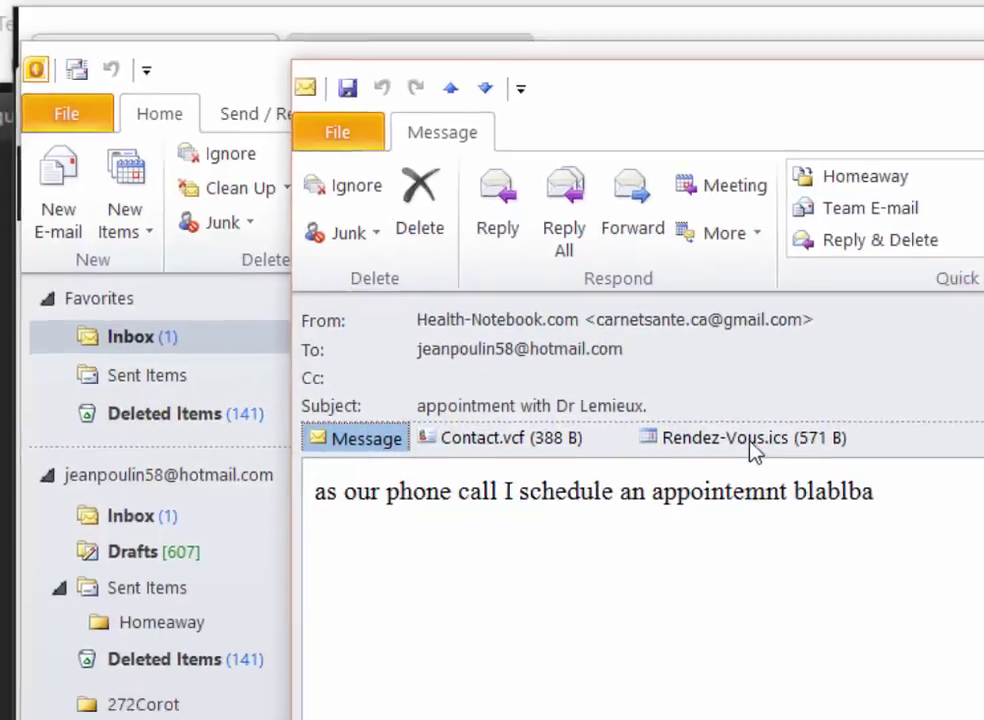
- Open the Rendez-Vous.ics appointment for 2015-12-18 9:00–10:00 AM, then close it and the email
double_click(785, 461)
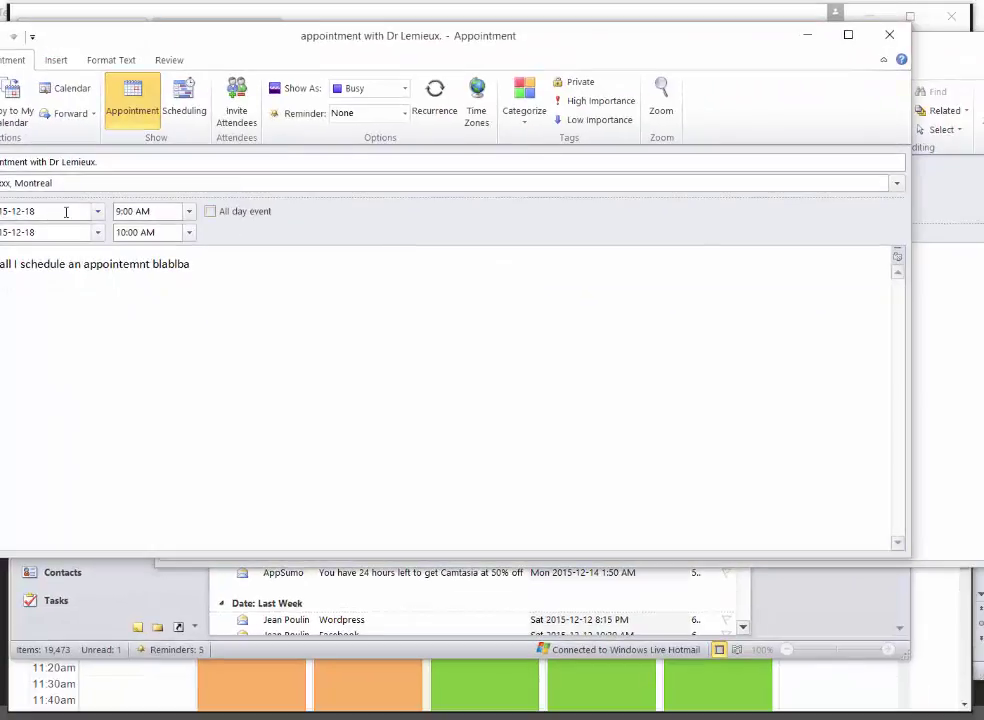
click(97, 184)
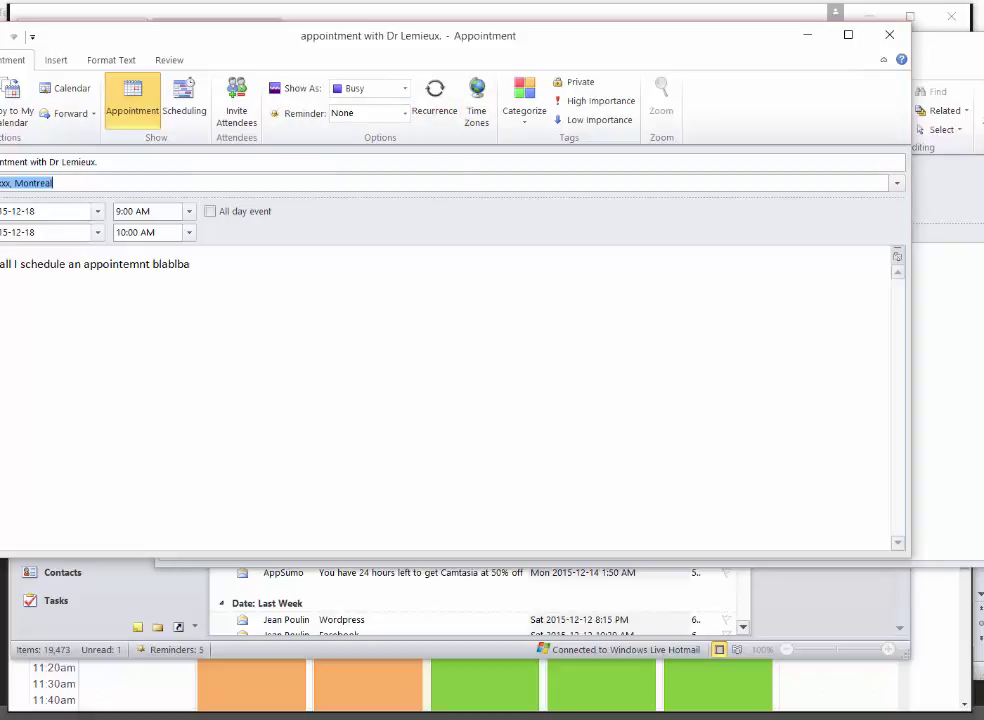
key(Escape)
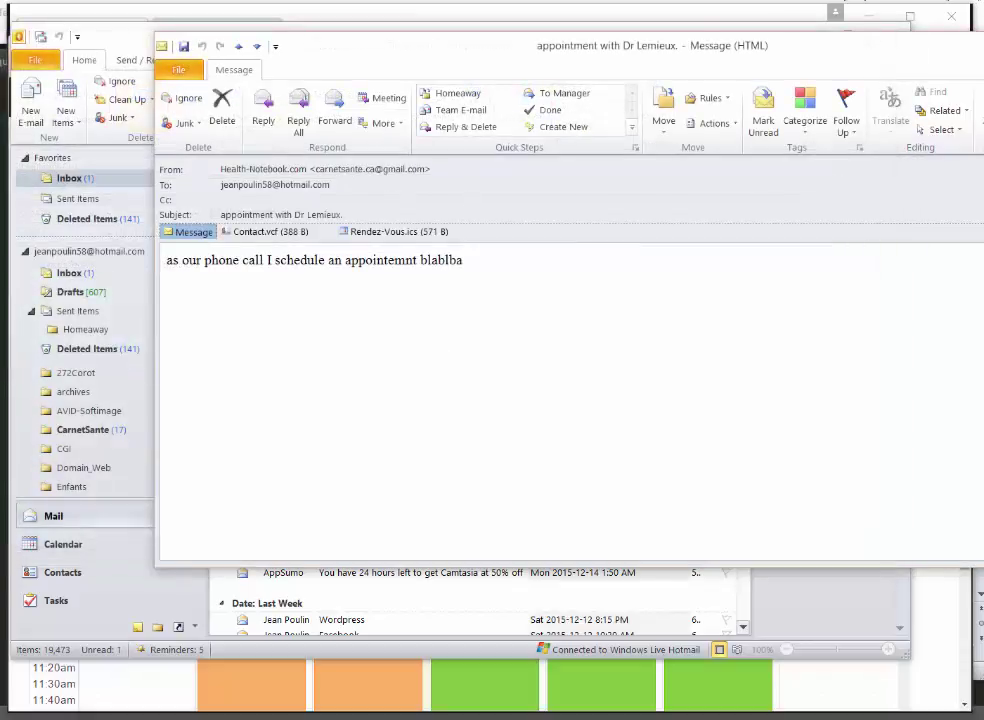
key(Escape)
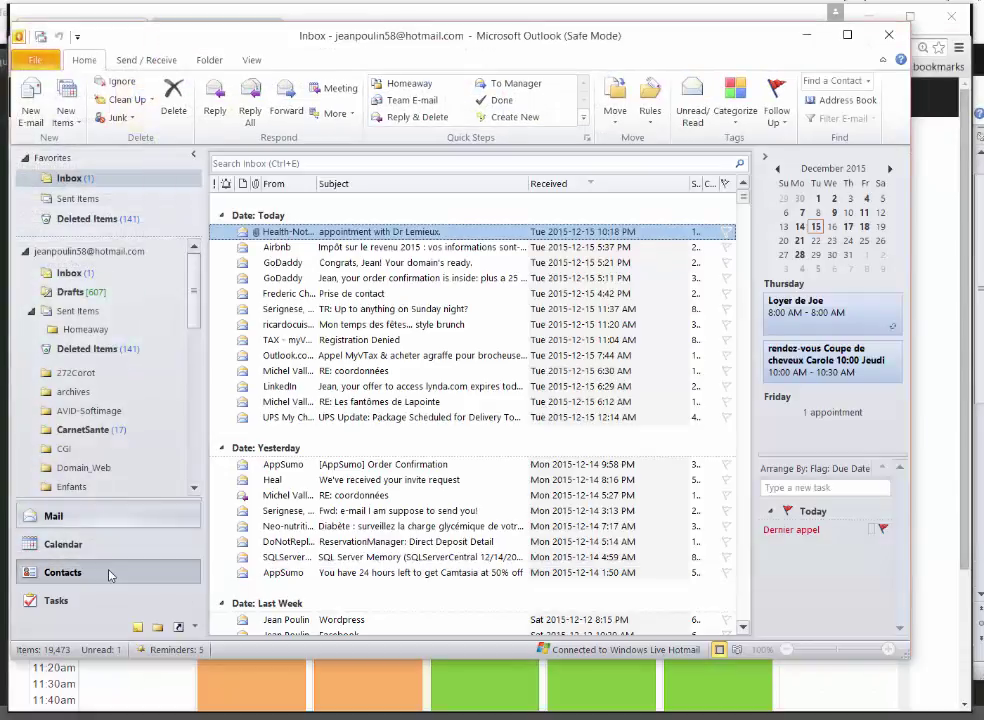
- Search contacts for 'fictive' and open, then close, the Clinique Fictive card
click(62, 572)
click(440, 162)
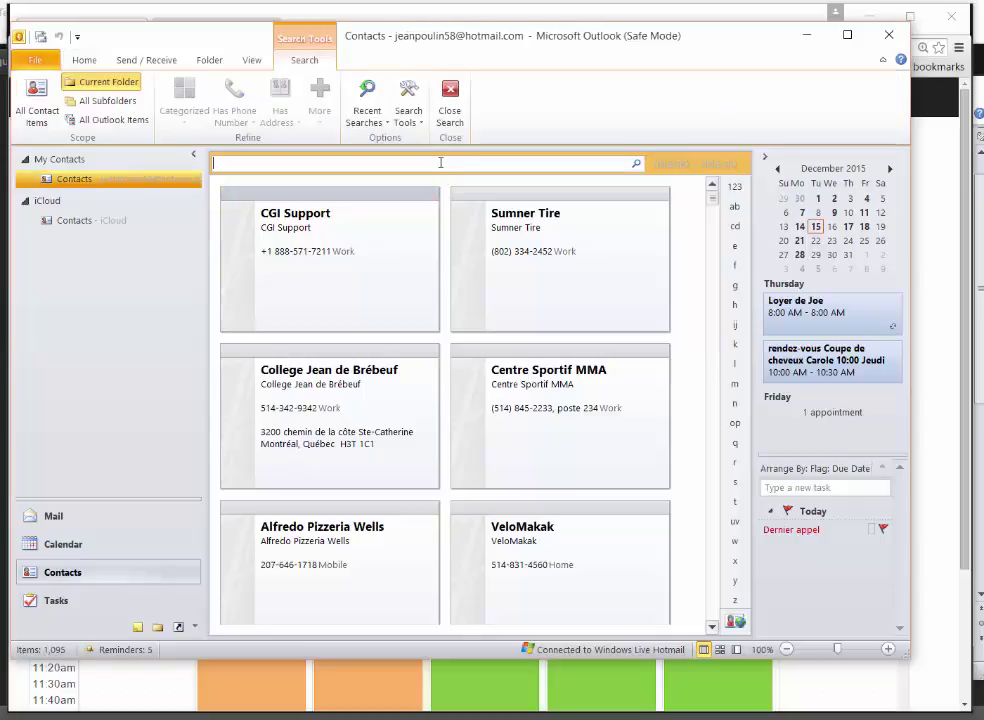
text(fictive)
double_click(328, 244)
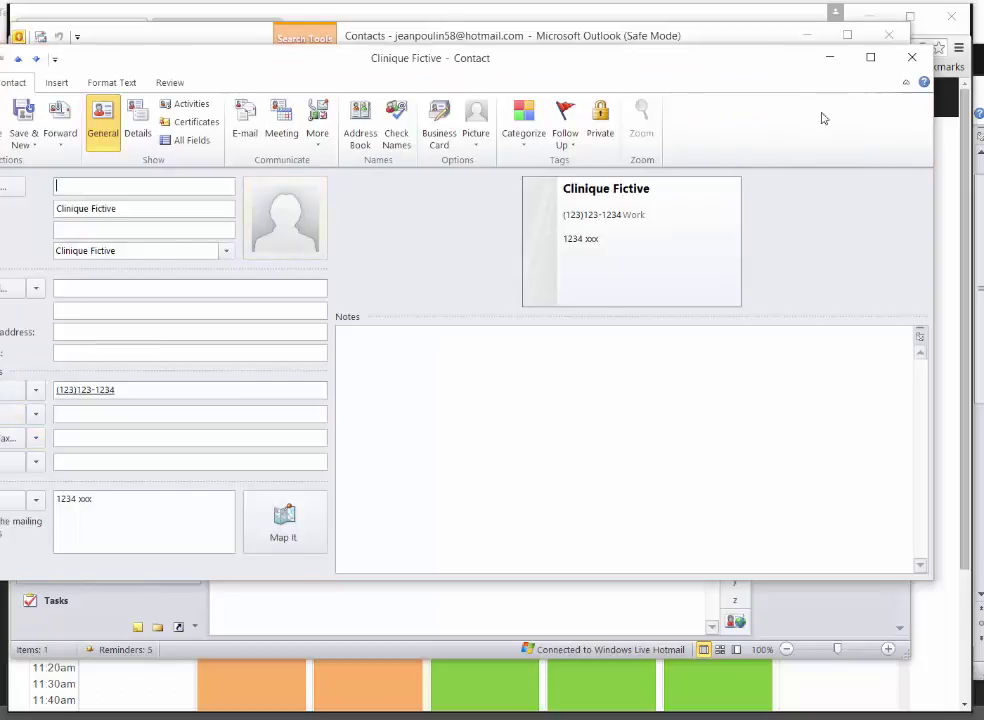
click(911, 57)
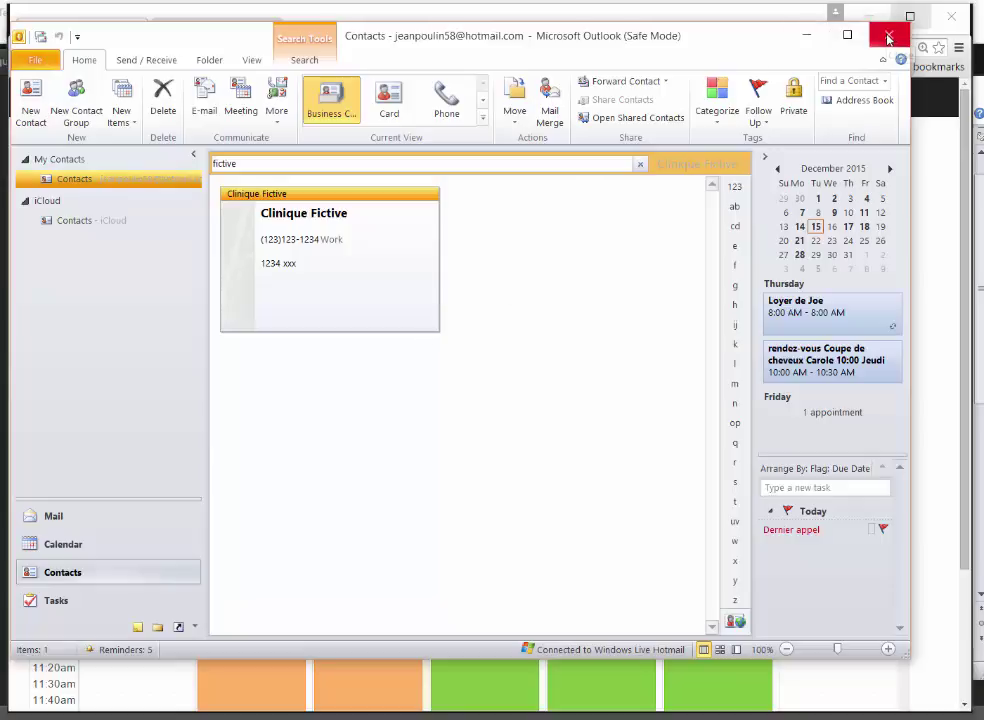
- Show Sunday, December 13, 2015 in the Outlook calendar
click(112, 514)
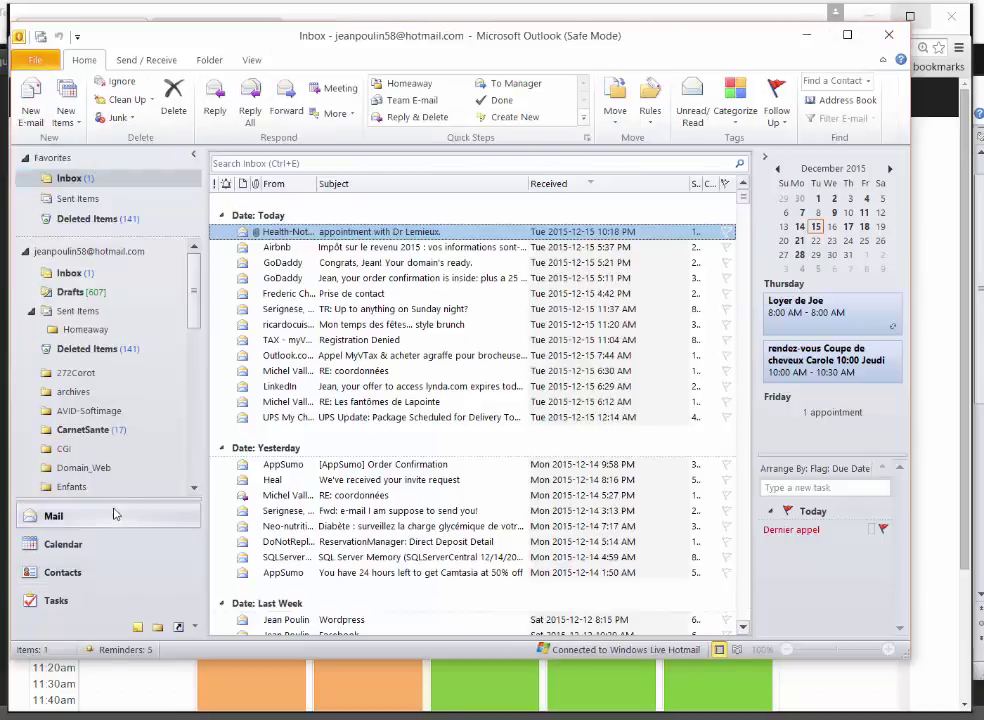
click(63, 544)
click(75, 216)
click(58, 216)
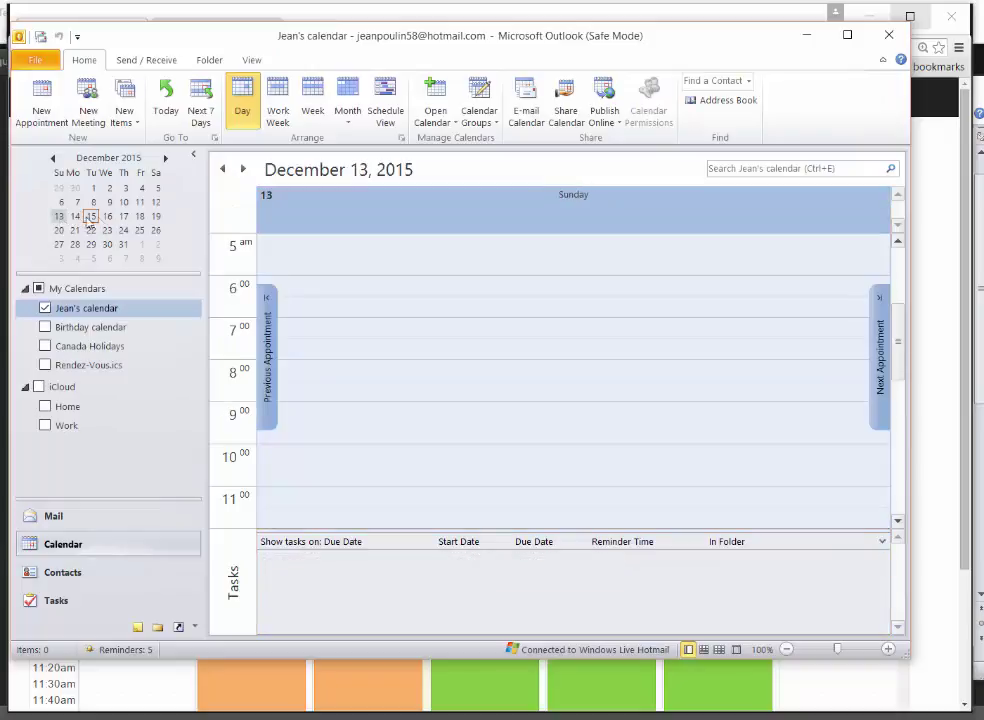
- Open the Friday, December 18 9:00–10:00 AM Montreal doctor's appointment and select its description
click(123, 216)
click(140, 216)
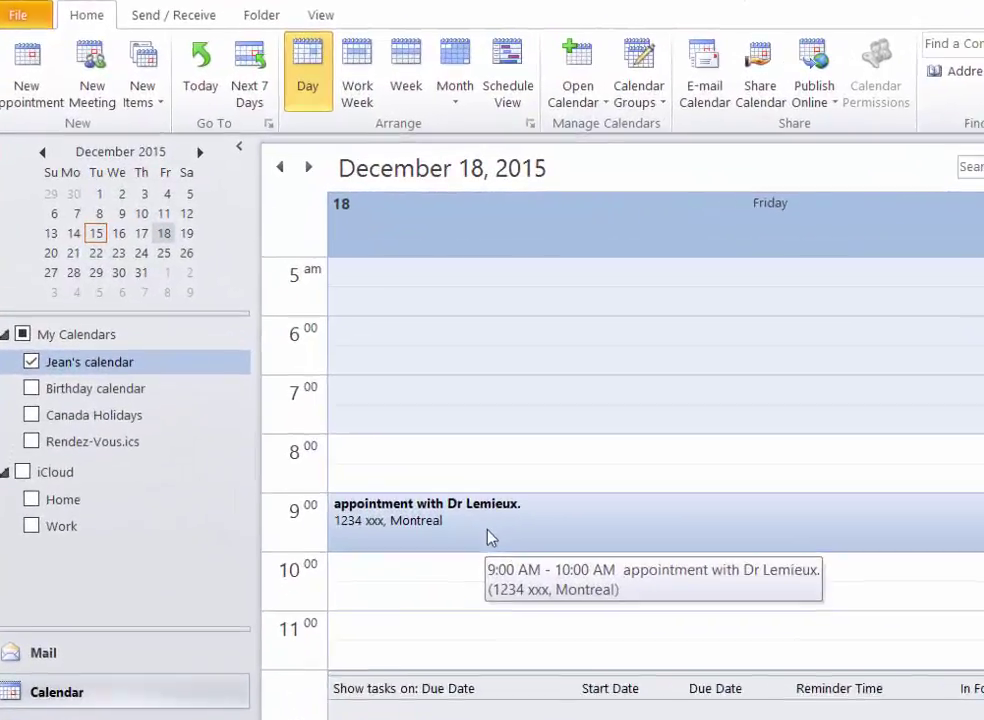
click(371, 432)
double_click(508, 555)
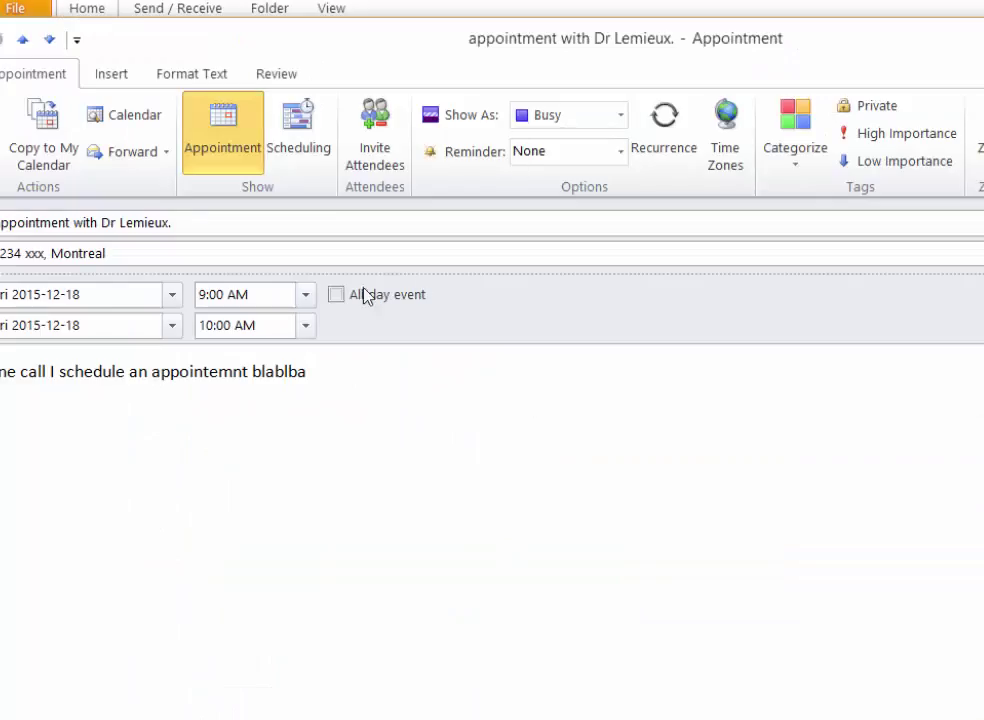
key(ctrl+a)
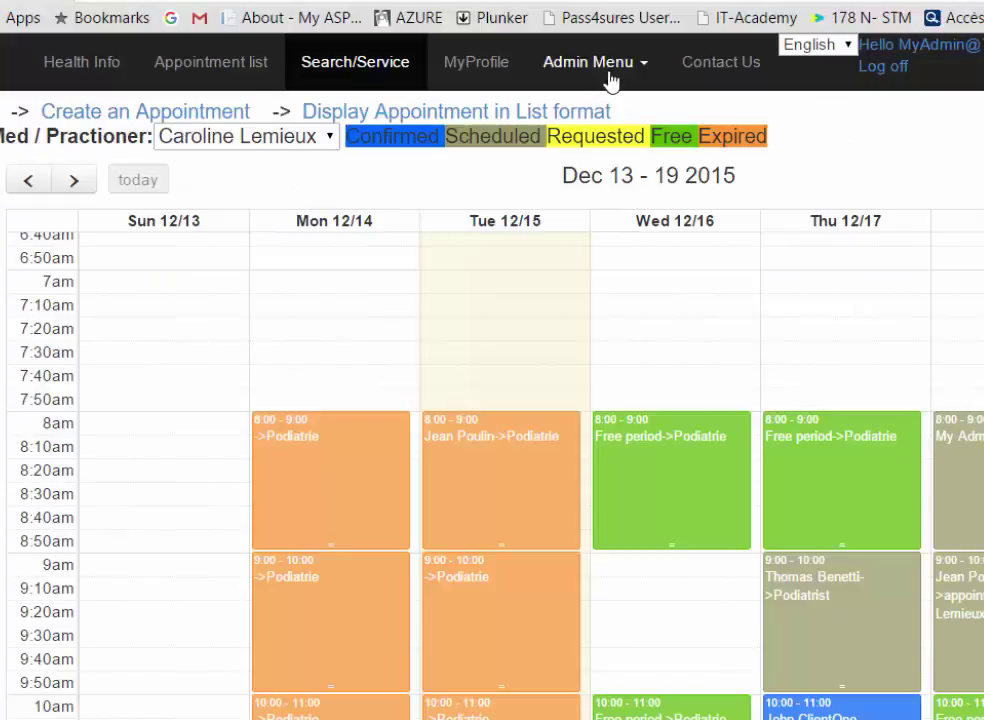
click(645, 64)
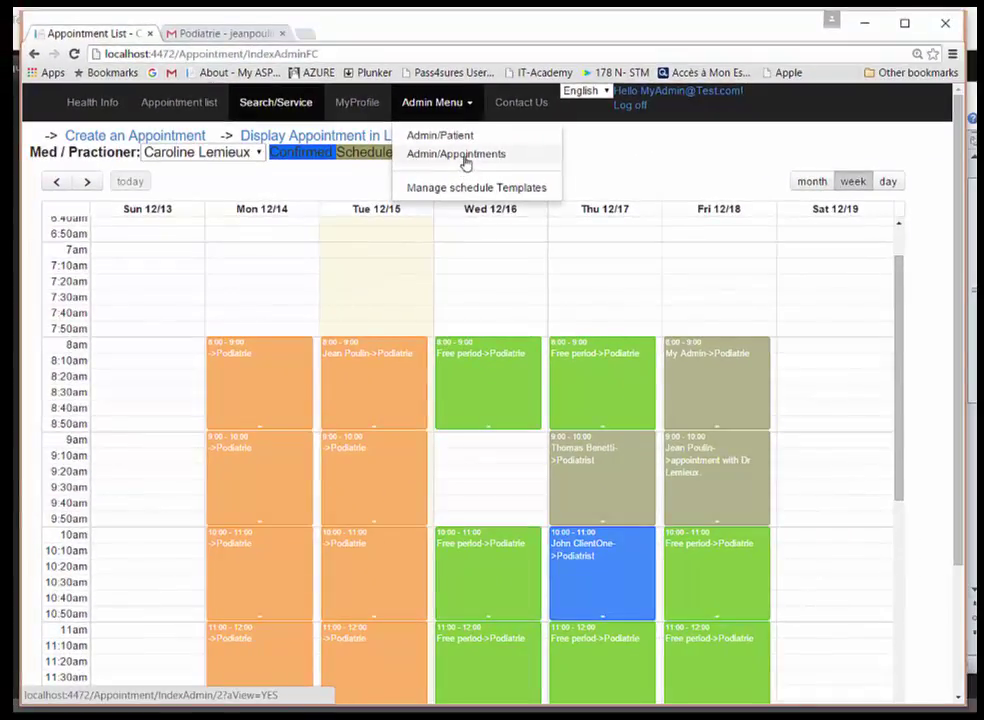
- Filter the admin appointments by Confirmed, then All, and export them to report (15).xls
click(459, 158)
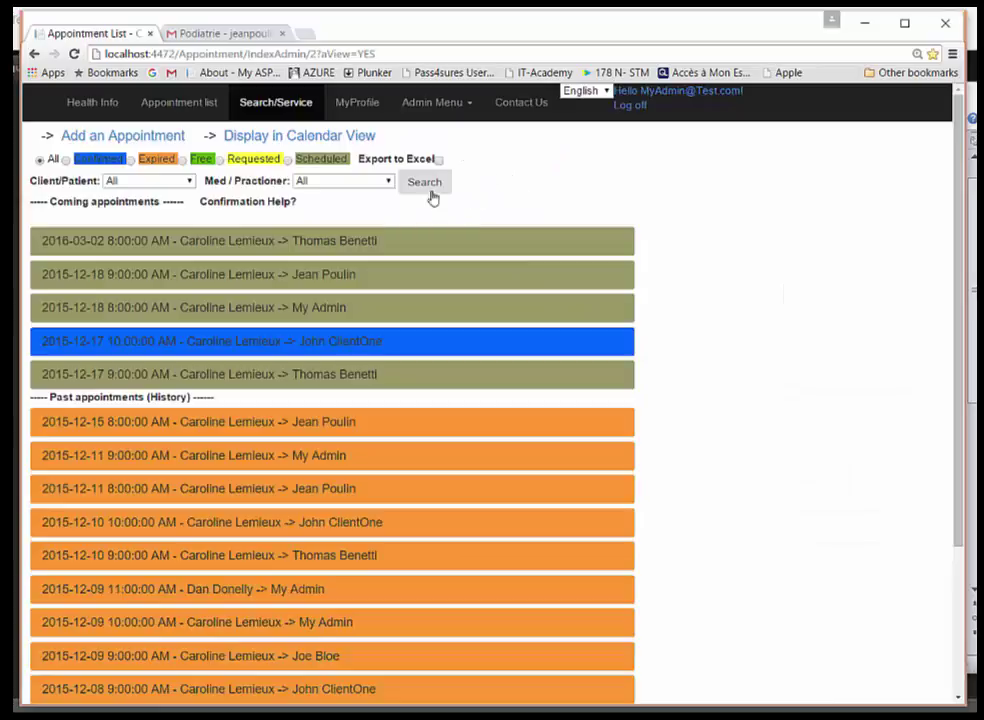
click(66, 161)
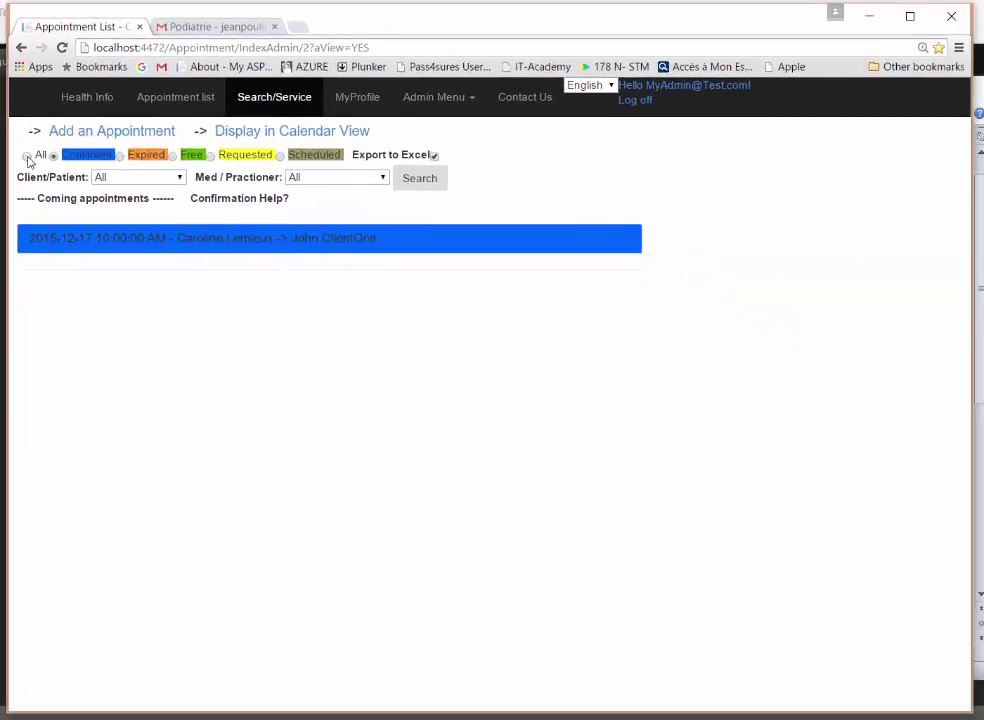
click(27, 157)
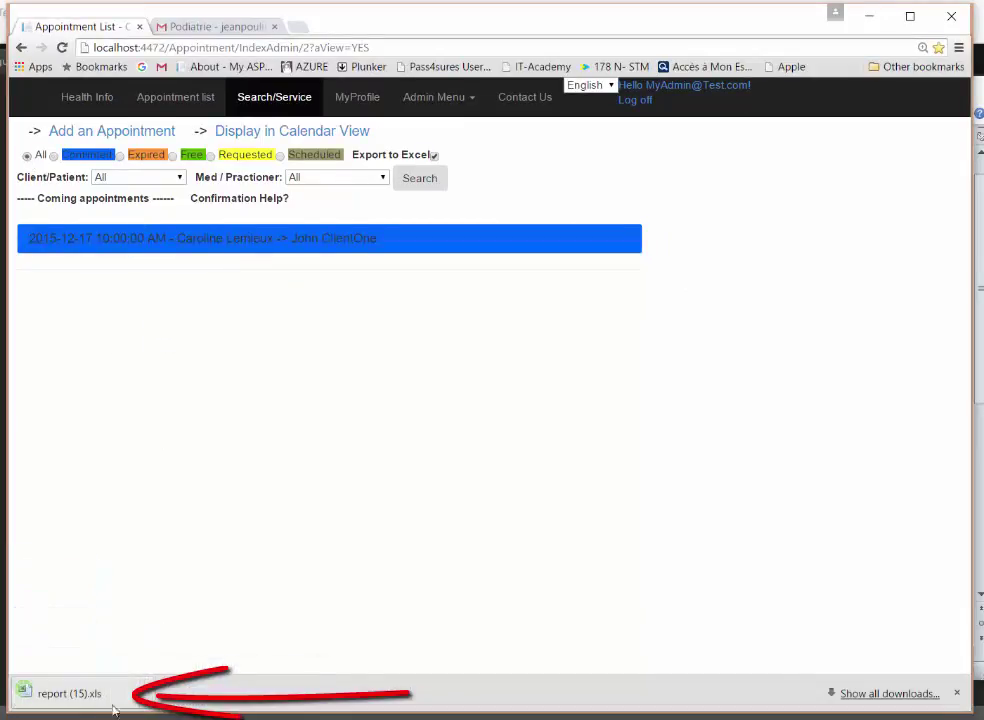
click(78, 700)
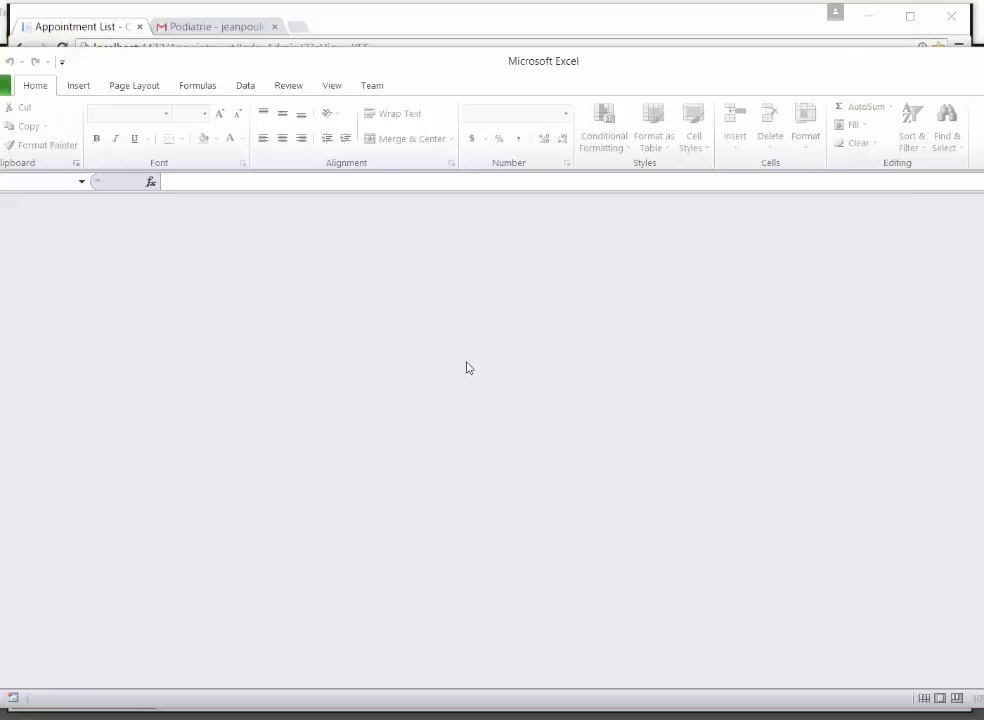
click(496, 415)
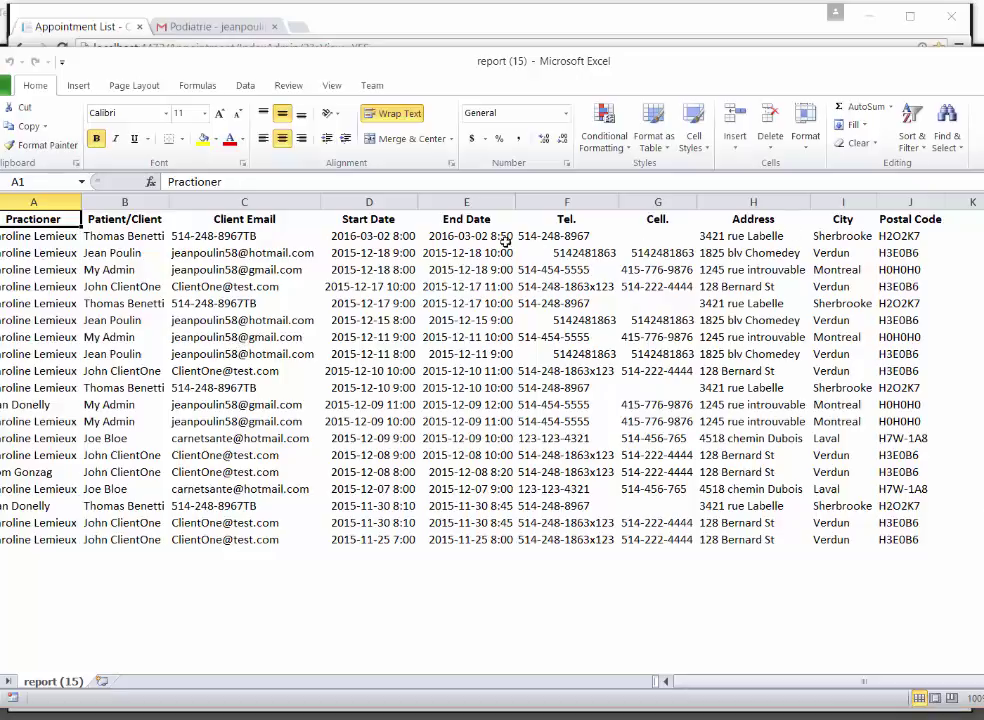
click(660, 236)
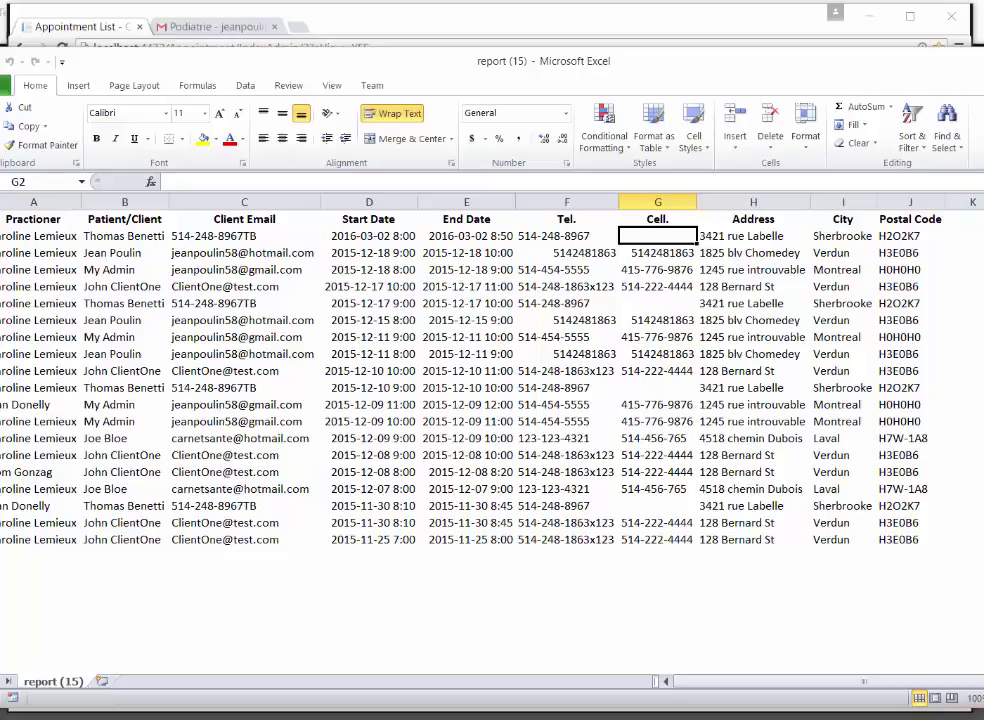
key(alt+Tab)
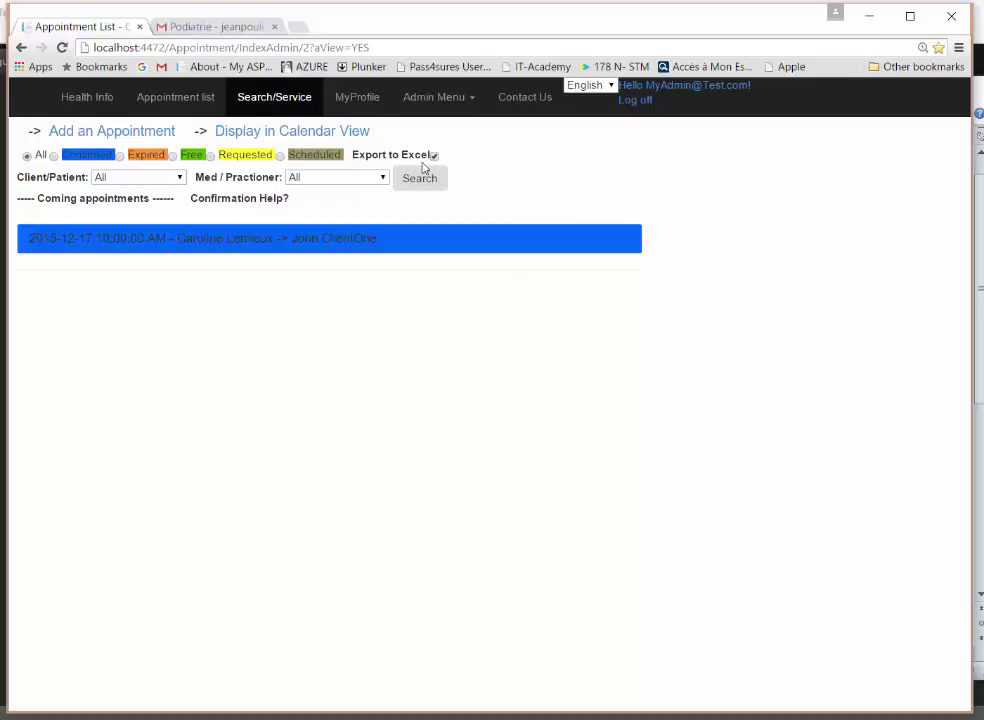
- Show appointments in the Dec 13–19 2015 week calendar and review Friday's 8:00 and 9:00 slots
click(325, 134)
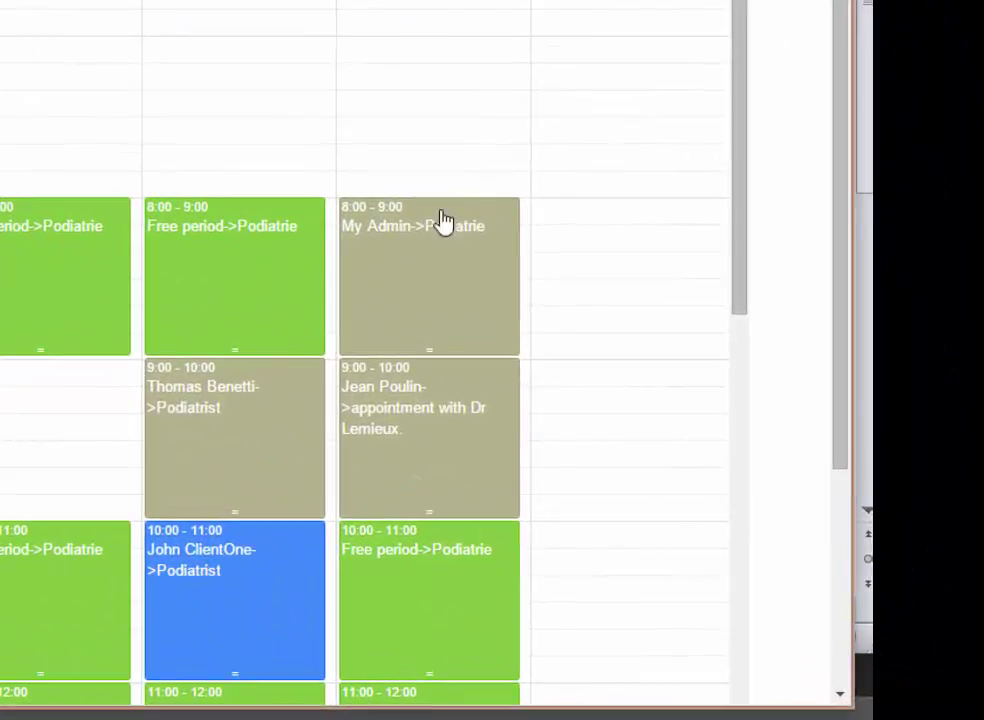
mouse_move(729, 437)
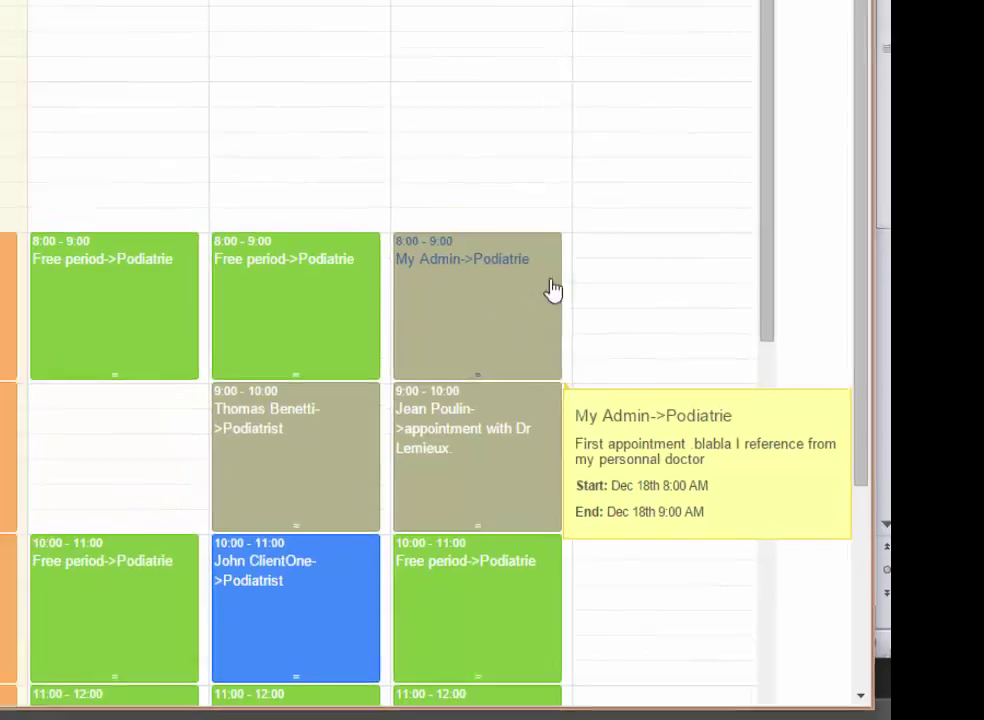
mouse_move(432, 425)
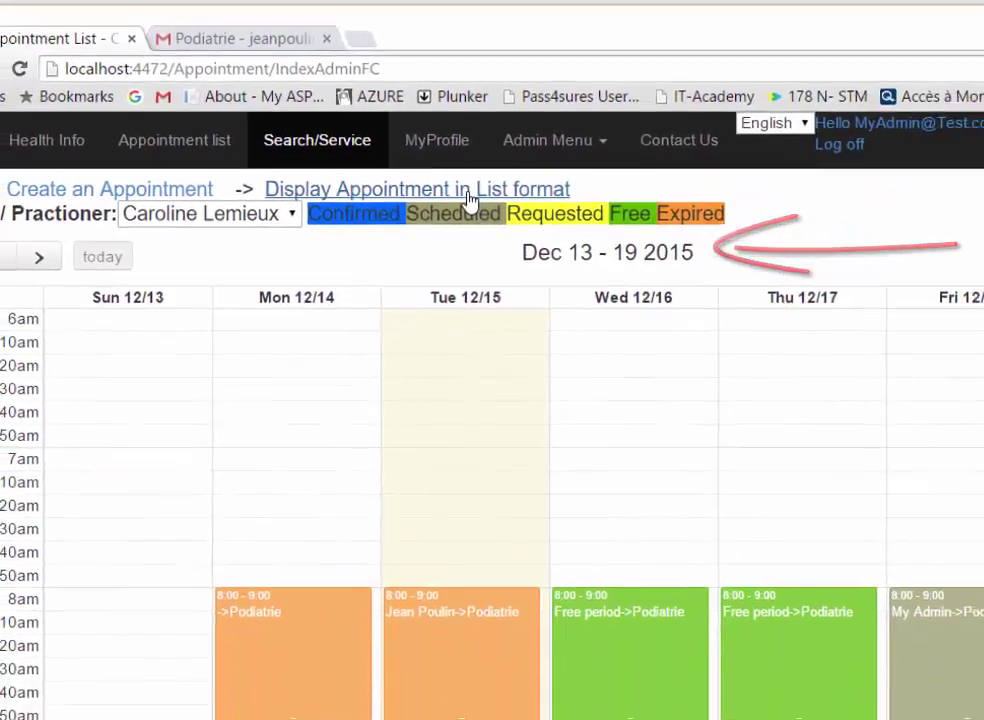
- Send the client a confirmation email for the 2015-12-18 9:00 AM appointment from the list view
click(470, 197)
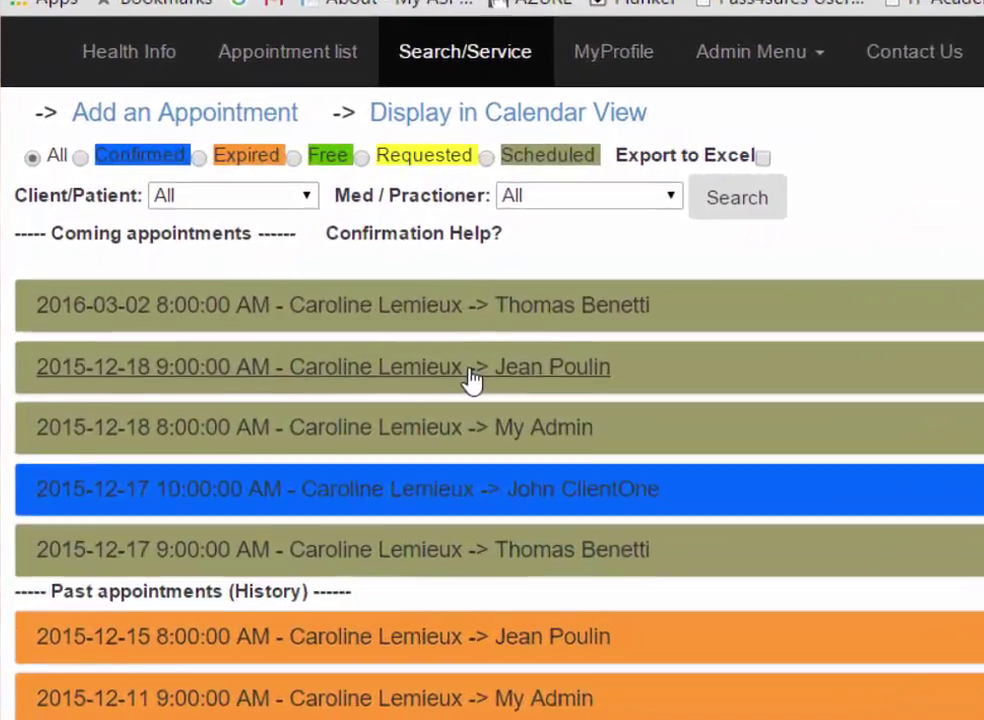
click(266, 273)
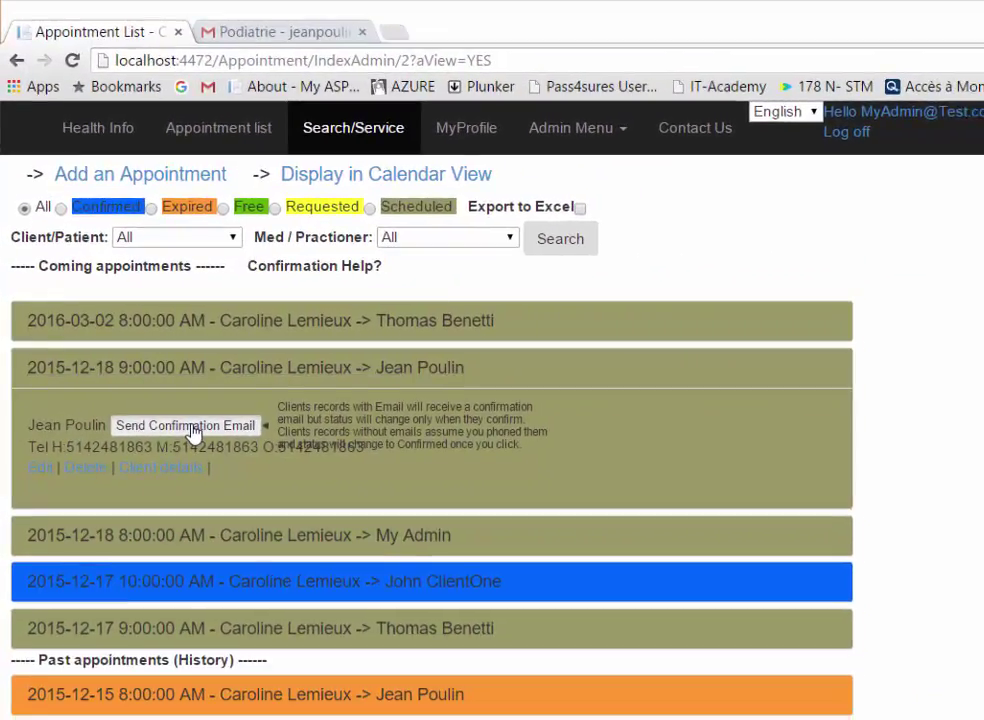
click(193, 430)
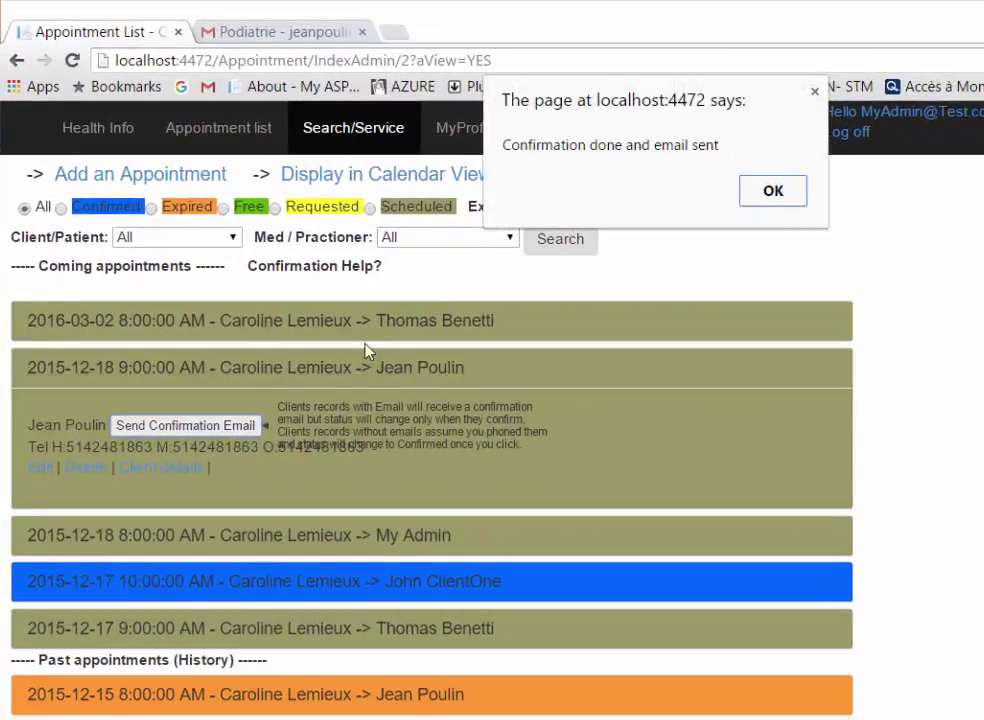
click(766, 198)
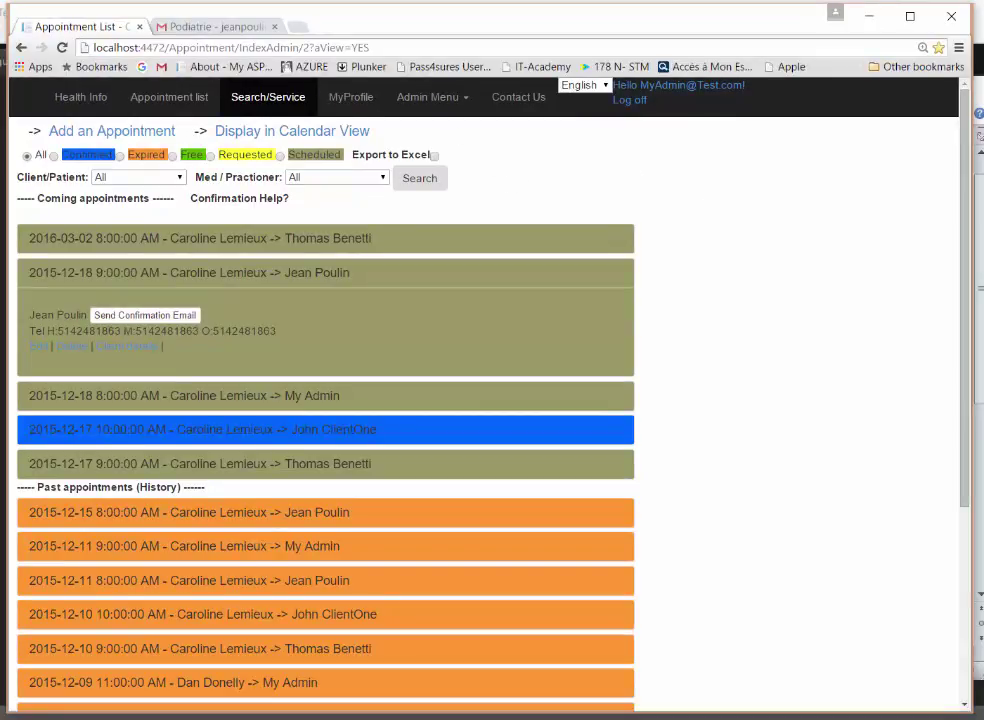
- Switch to Outlook and run Send/Receive All Folders to fetch new mail
key(alt+Tab)
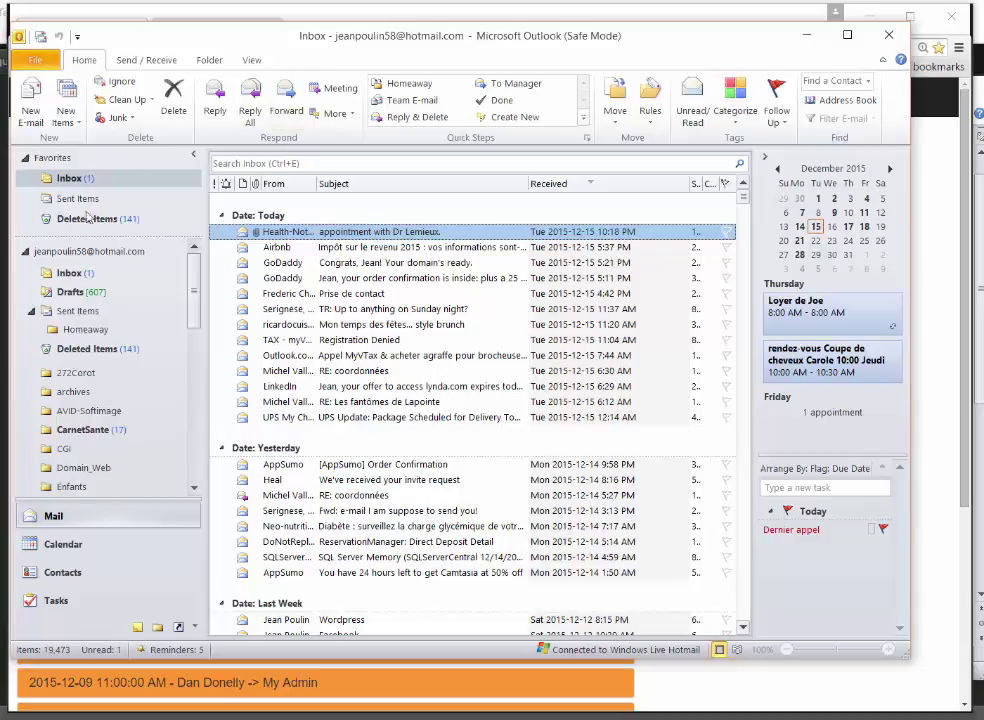
click(146, 60)
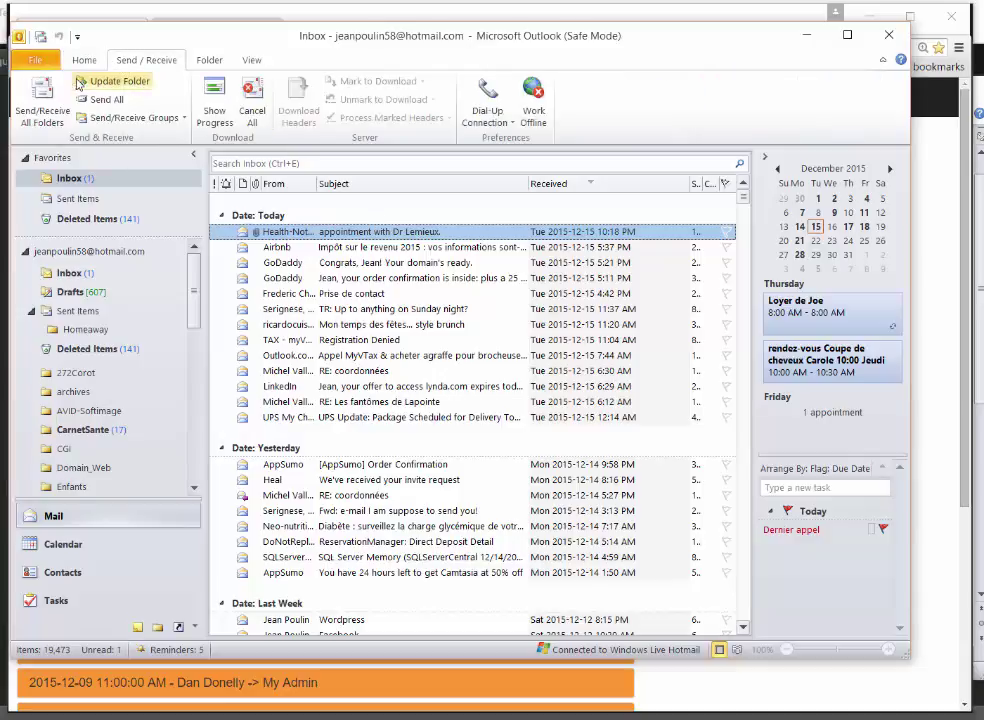
click(42, 102)
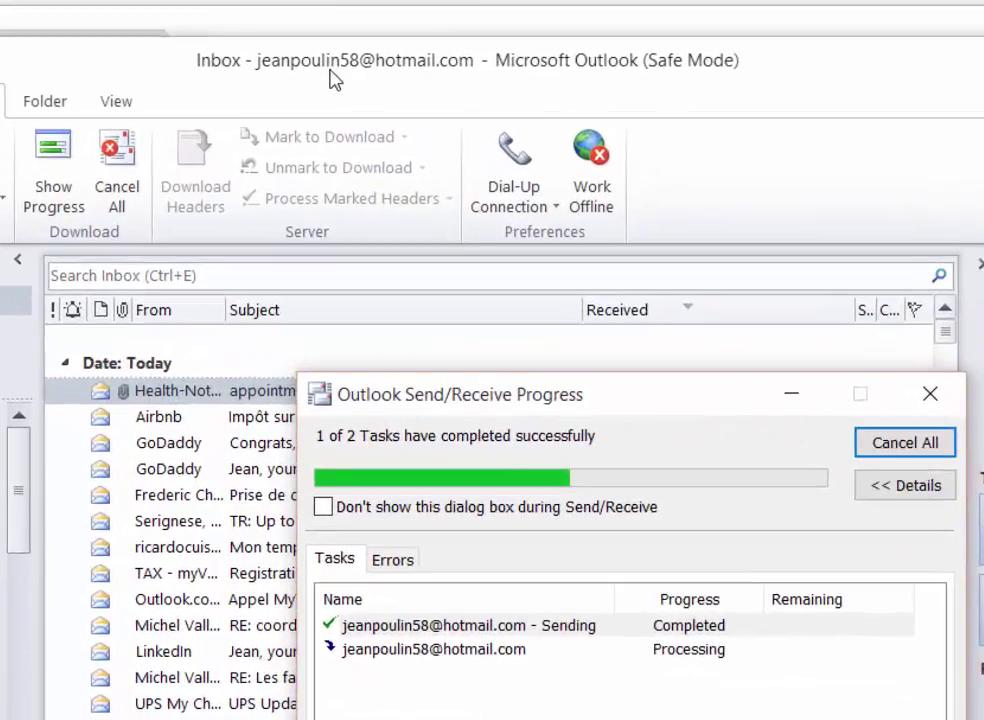
click(940, 393)
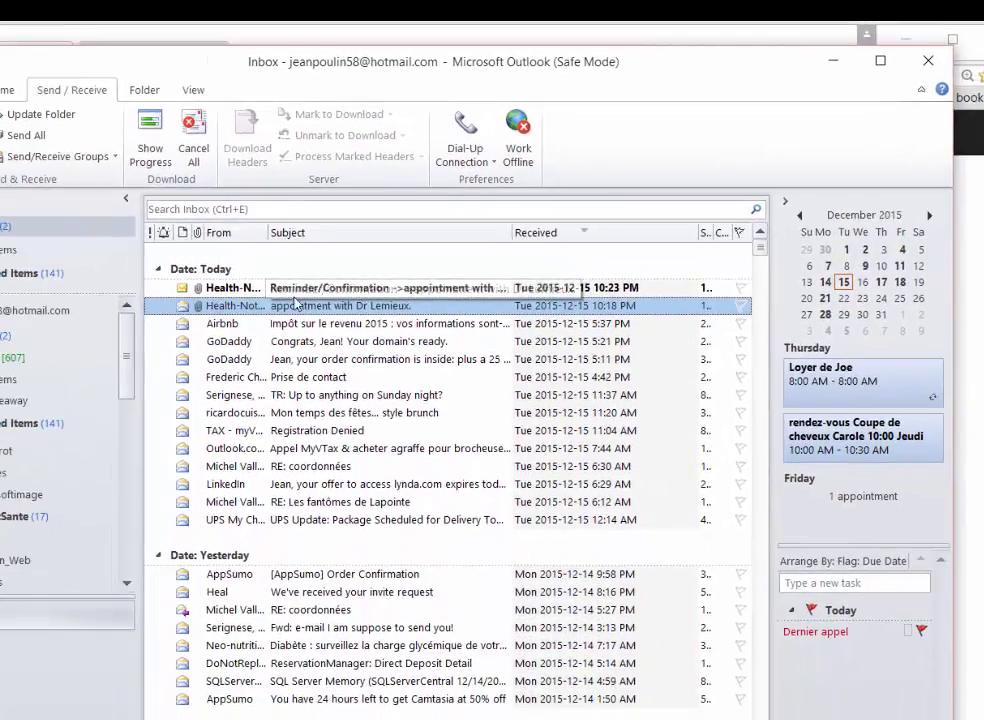
- Open the Reminder/Confirmation email, read the request, and follow its I Confirm link
double_click(290, 343)
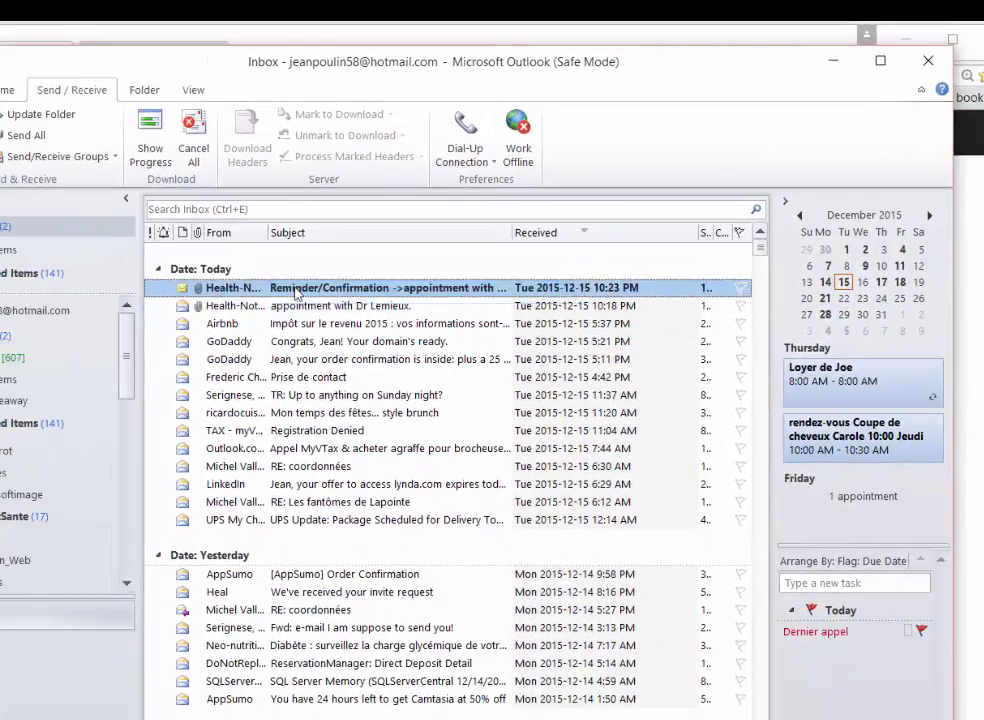
drag(96, 322, 773, 347)
click(266, 363)
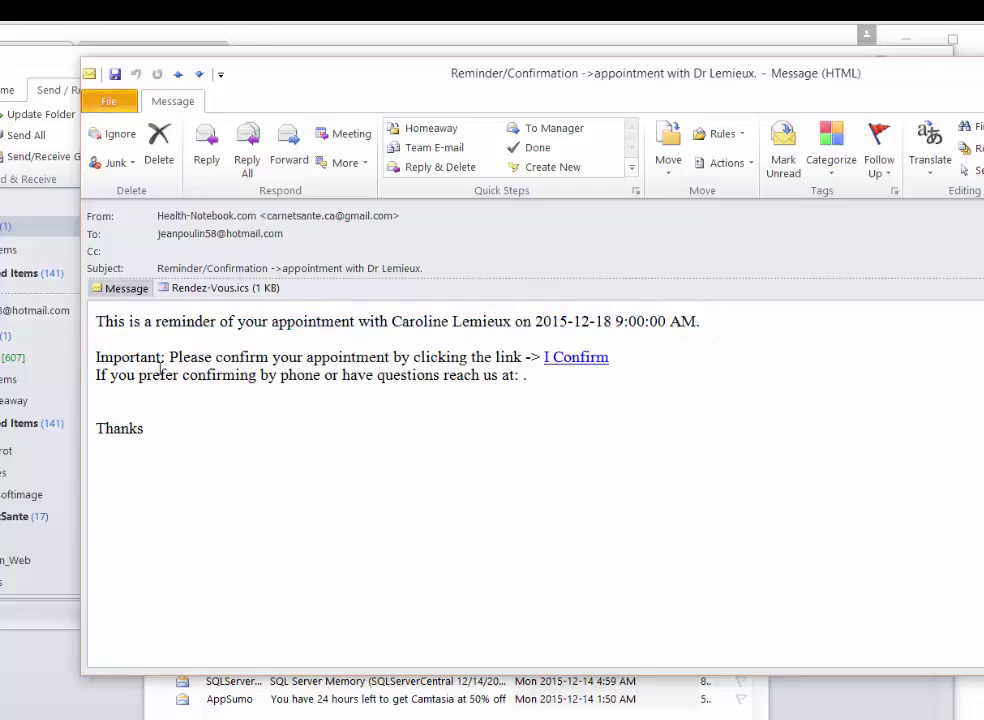
drag(96, 357, 417, 357)
click(471, 397)
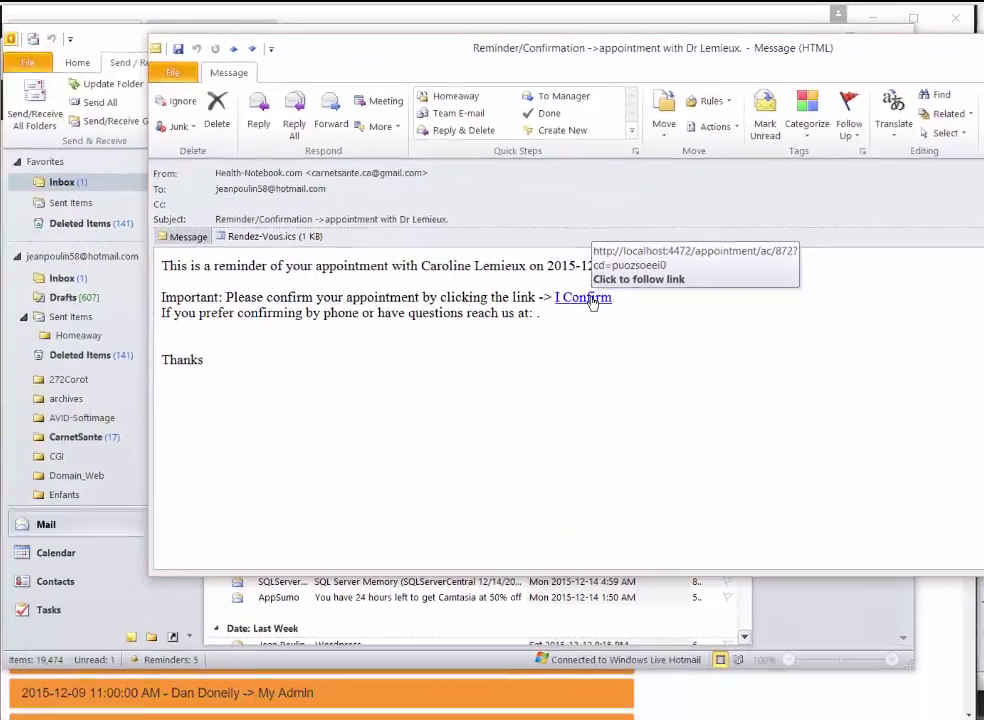
click(586, 368)
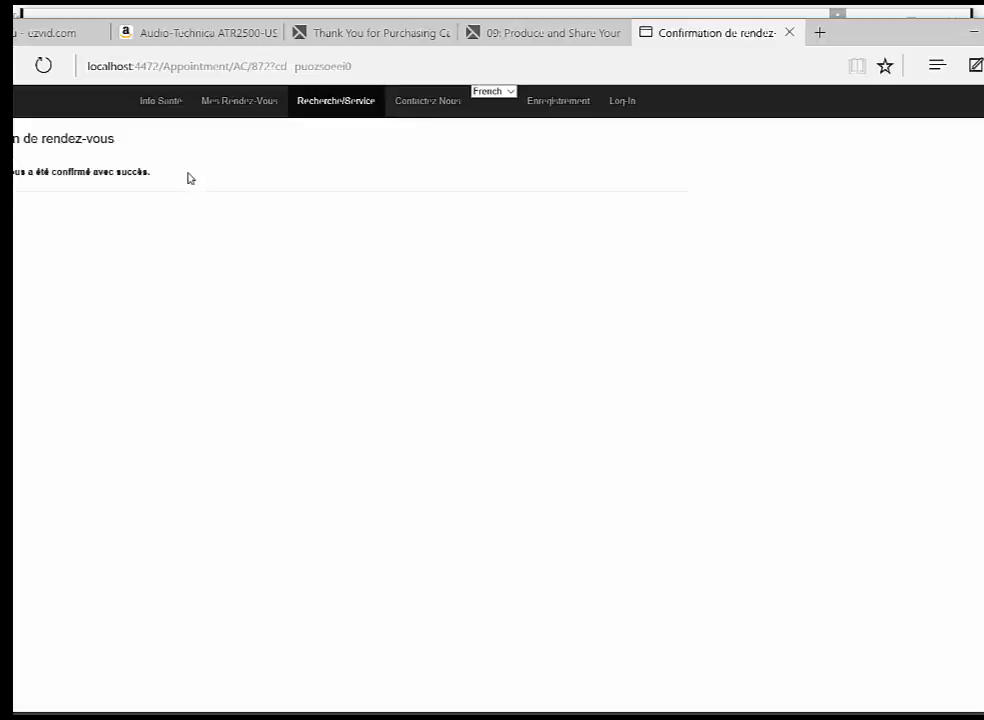
- Review the appointment-confirmed page, then close its tab and minimize Edge
drag(105, 172, 14, 125)
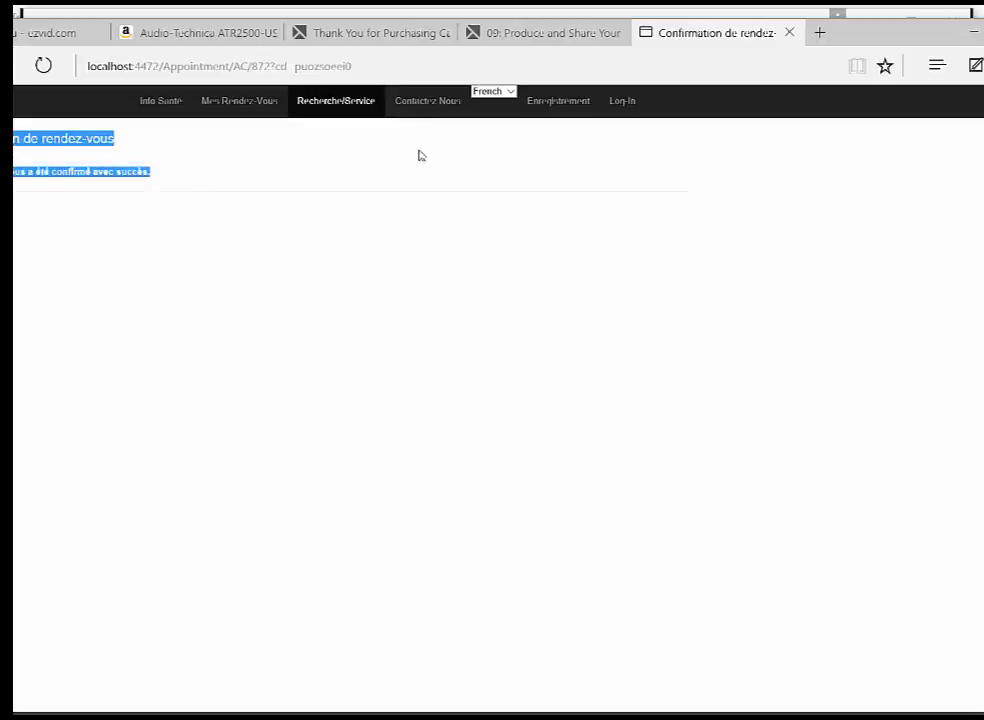
click(511, 69)
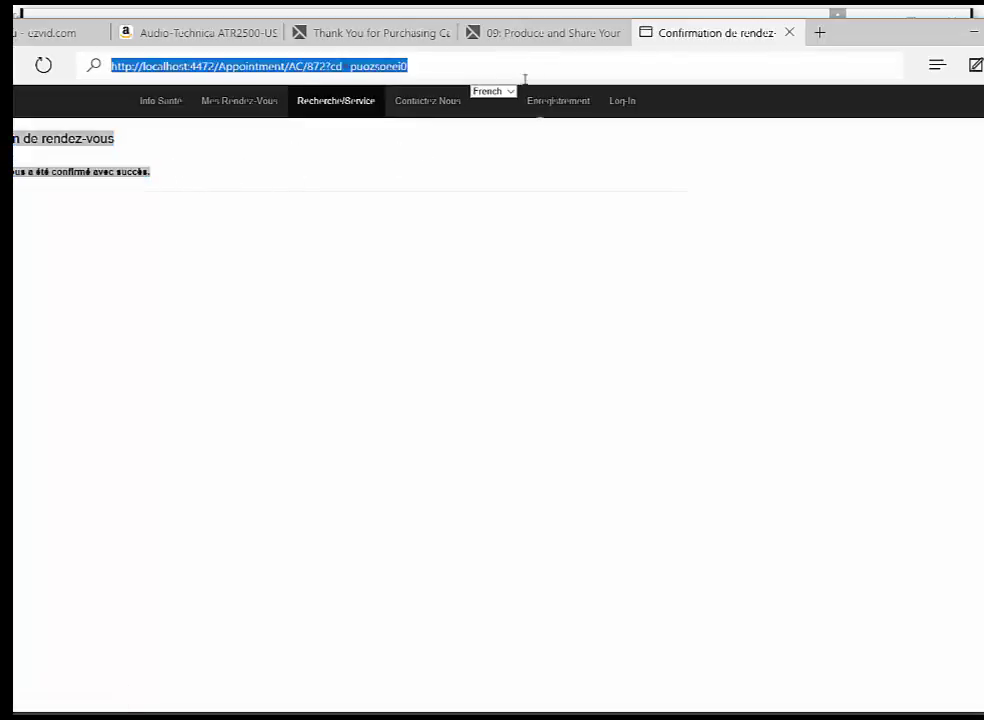
click(565, 165)
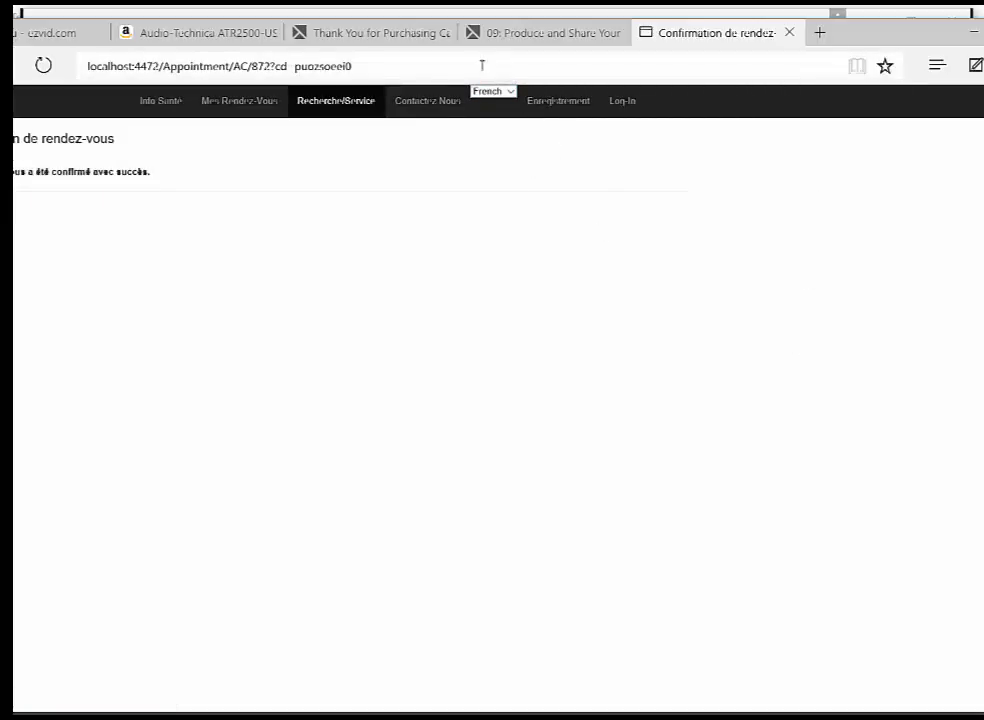
click(789, 32)
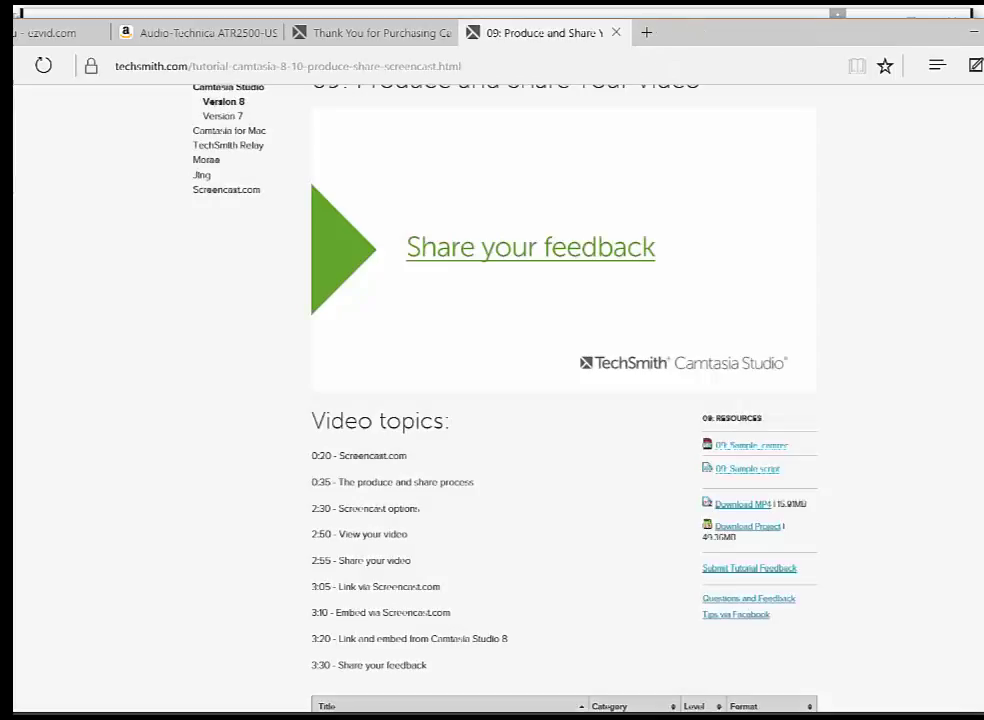
click(966, 35)
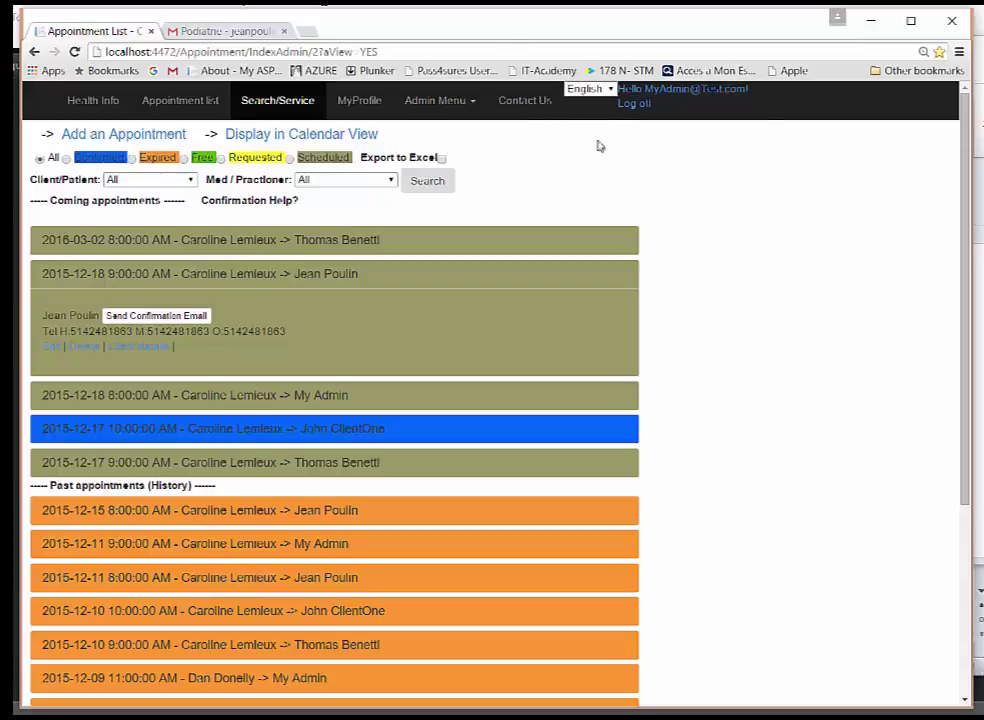
- Keep the site in English and reload the Admin/Appointments list to see the confirmed appointment
click(611, 91)
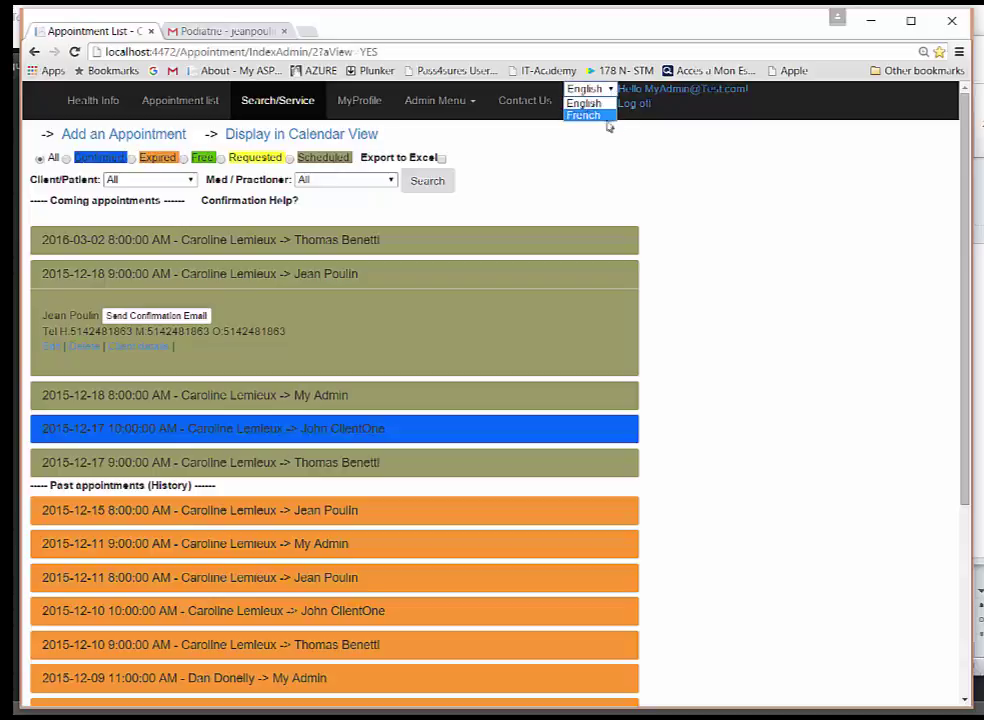
click(770, 208)
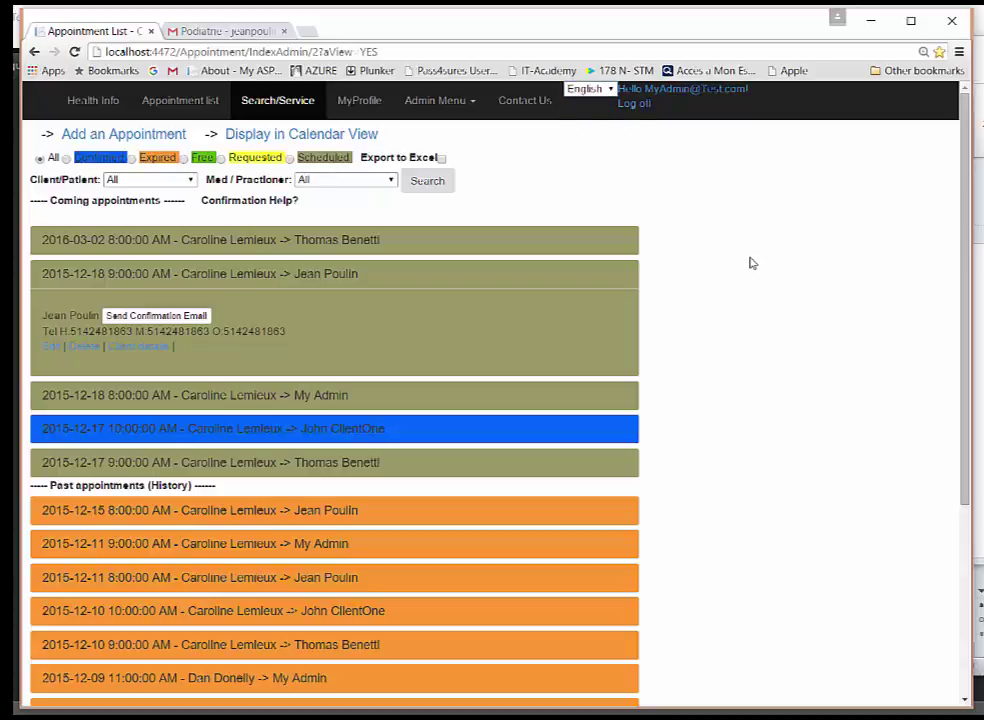
click(450, 106)
click(460, 153)
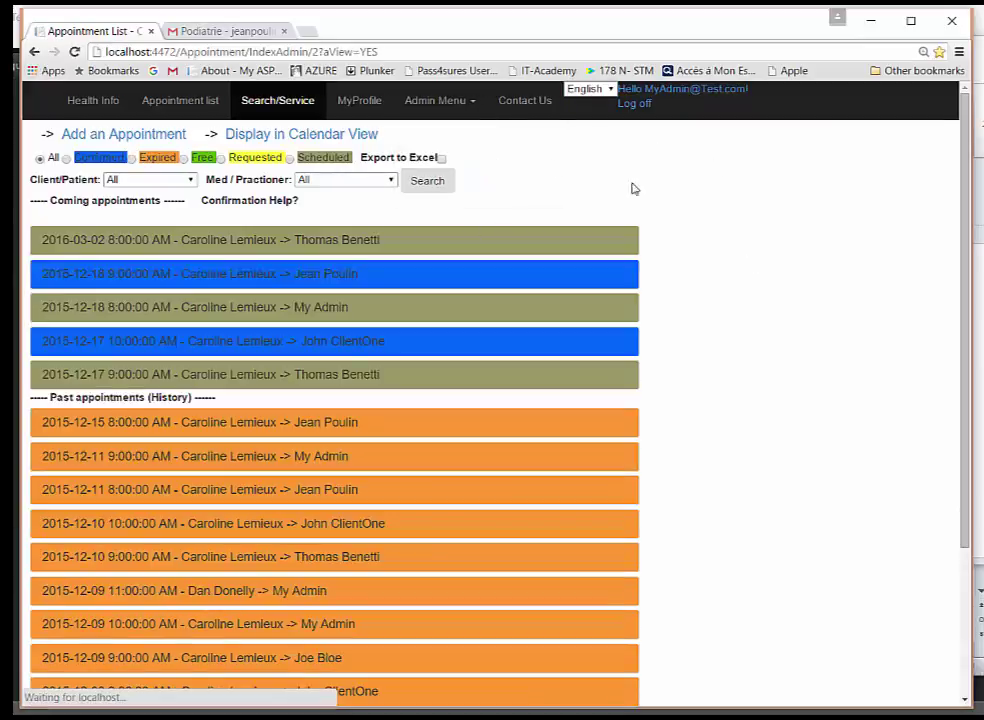
- Check in the week calendar view that the 2015-12-18 9:00 AM appointment shows blue
click(336, 145)
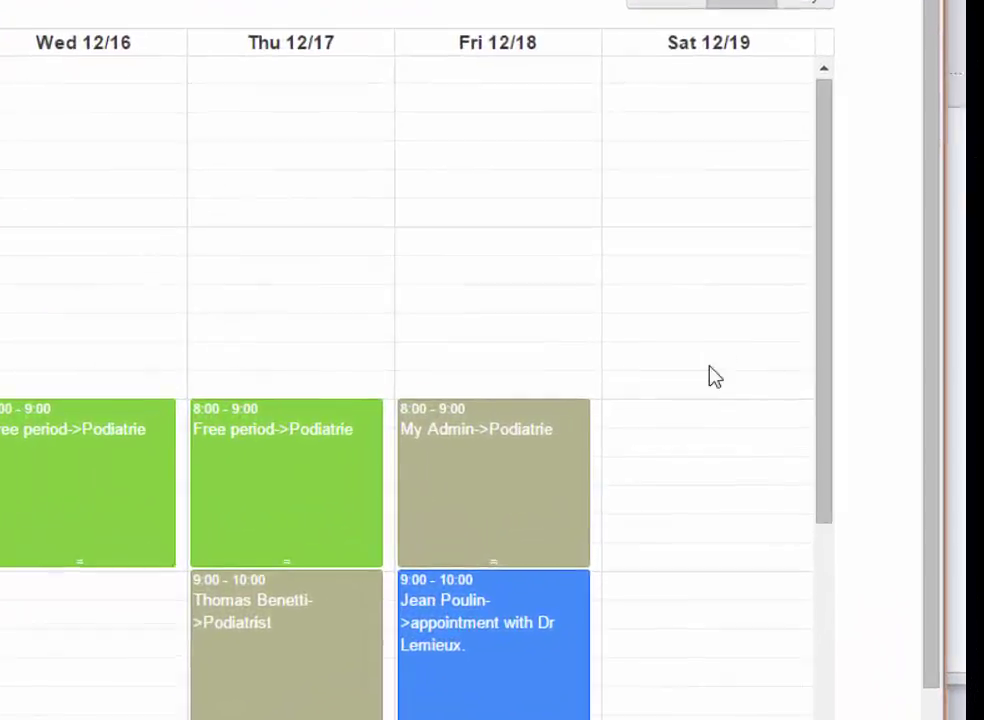
scroll(822, 470, down, 3)
mouse_move(477, 325)
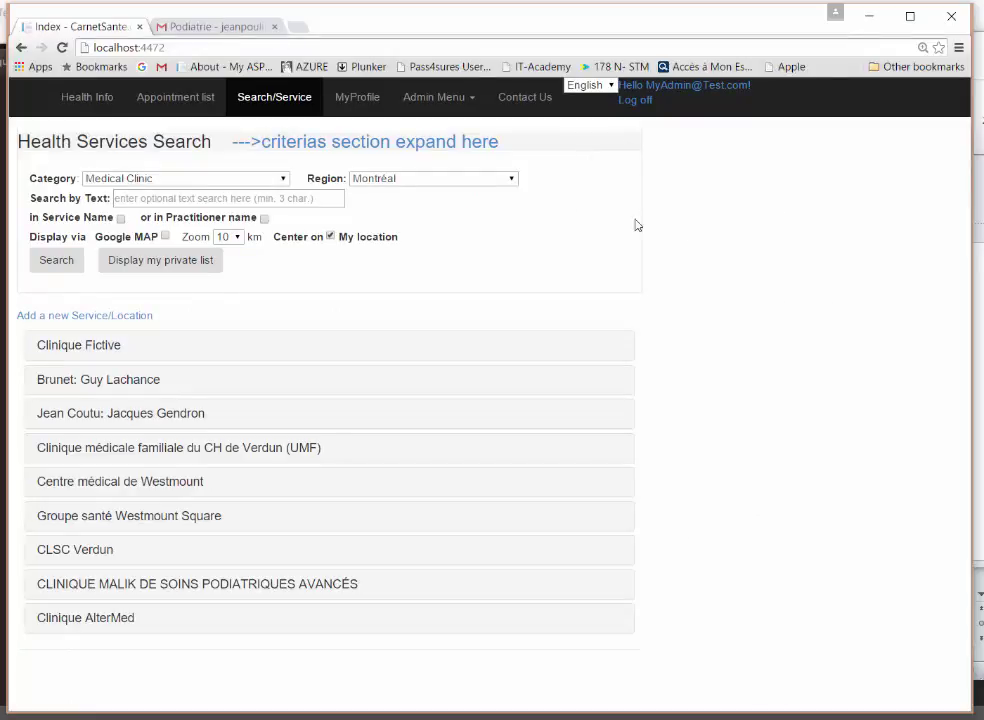
- Go to the Contact Us page and highlight the site's contact email address
click(471, 101)
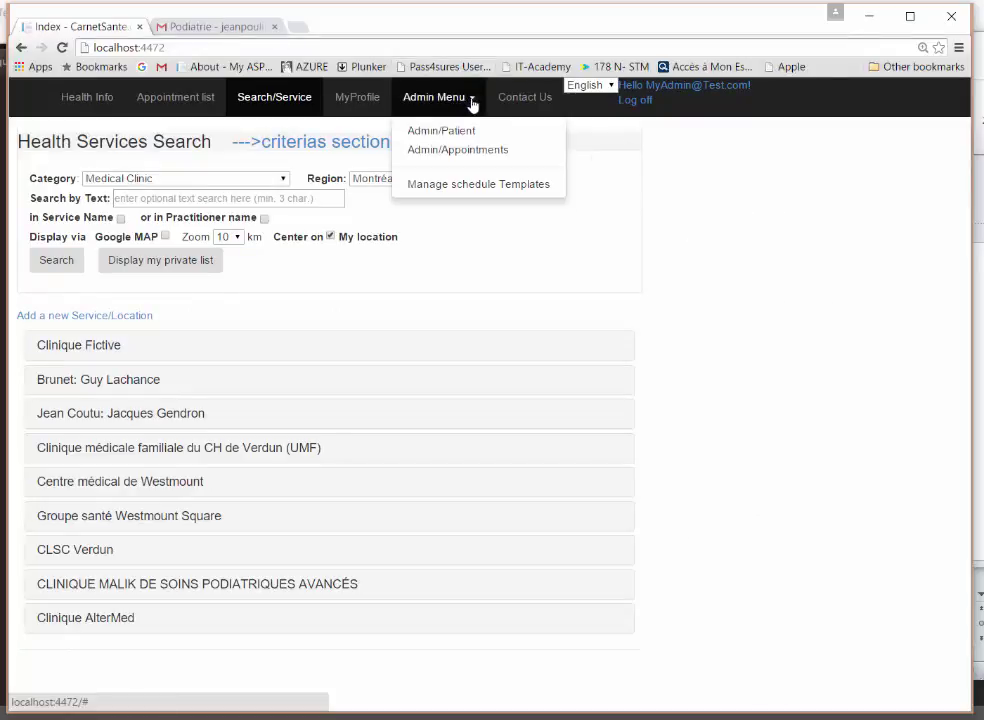
click(520, 98)
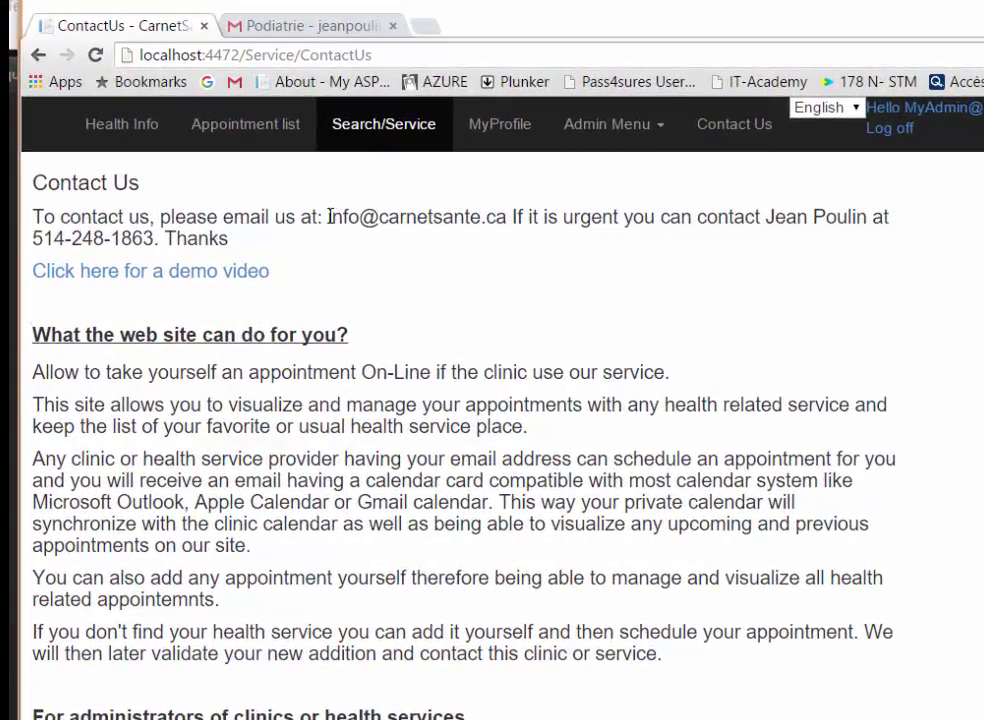
drag(324, 216, 507, 216)
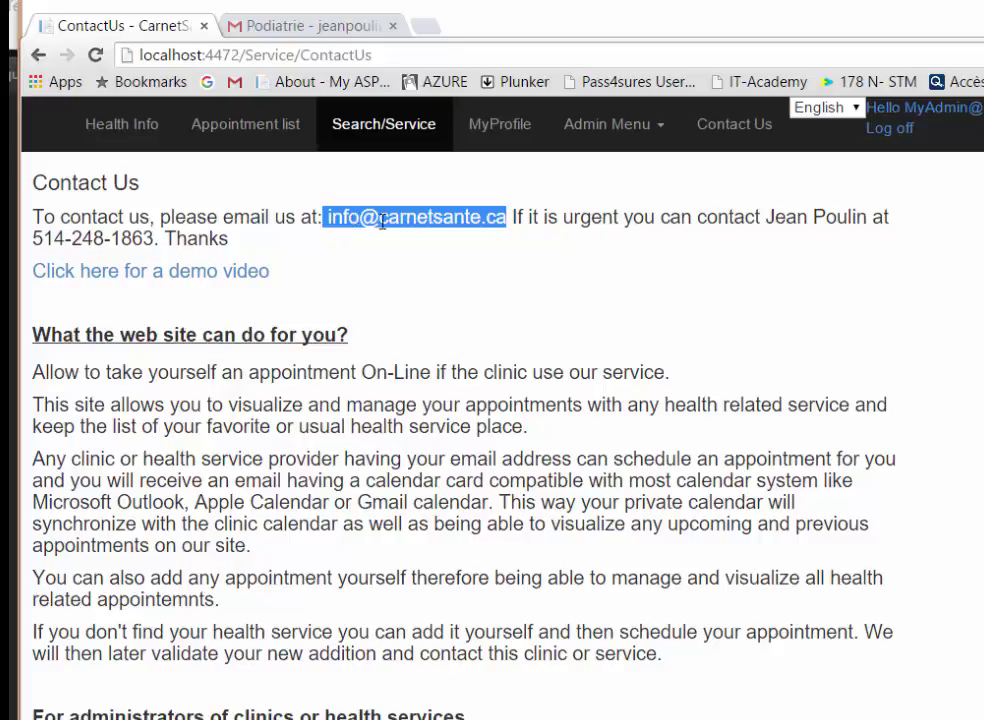
click(403, 289)
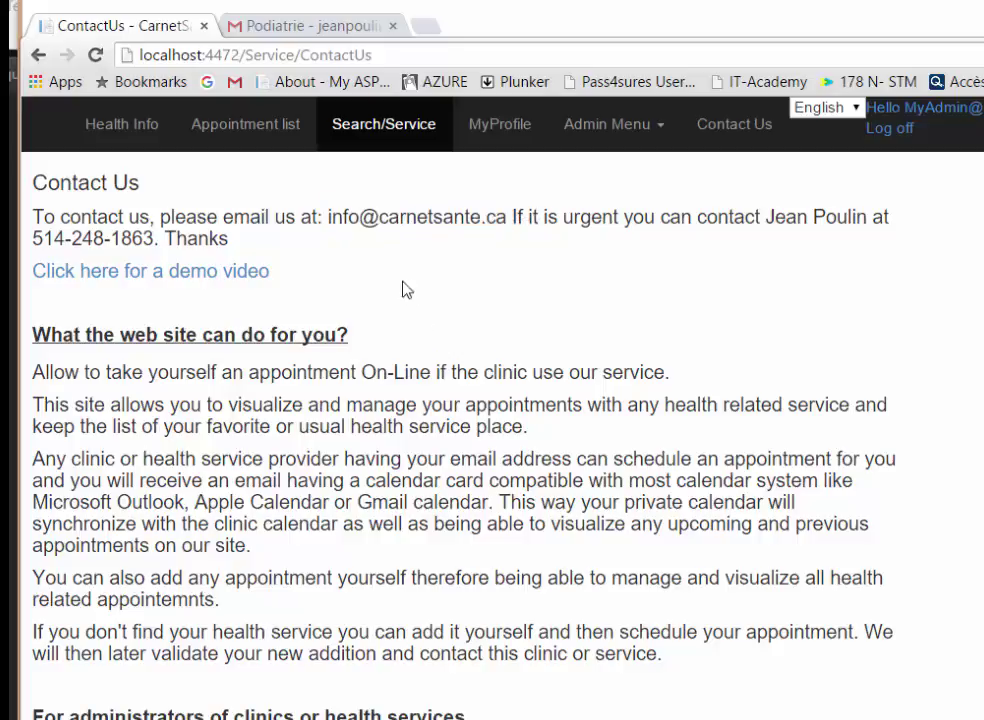